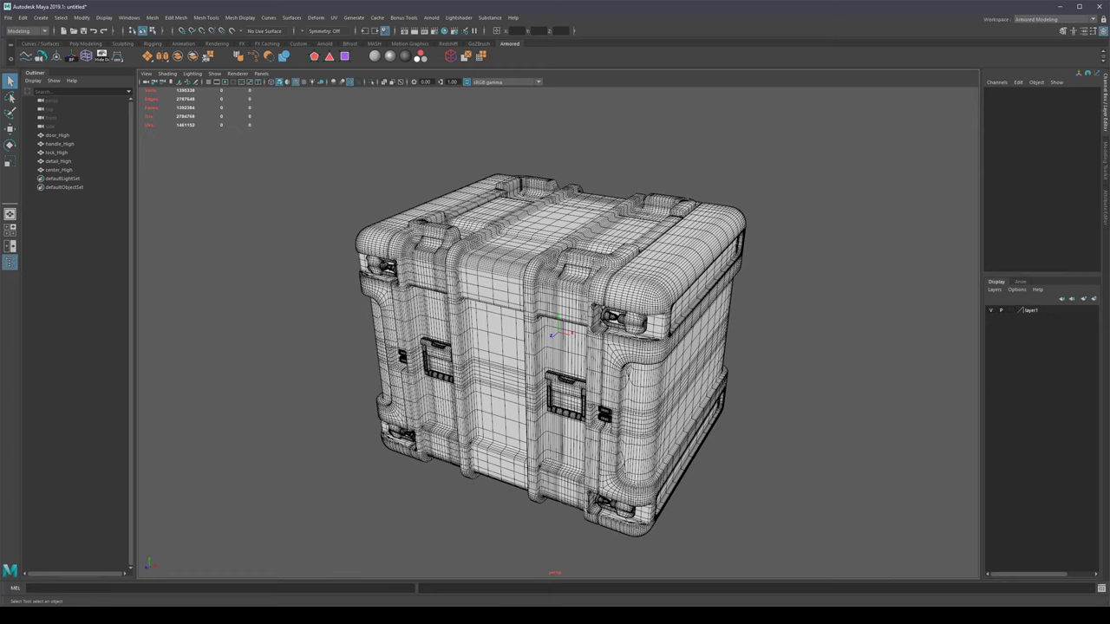
Step: Switch to PictureFlect Photo Viewer and look through the reference images of the crate's latch and mesh bake problems
key(alt+Tab)
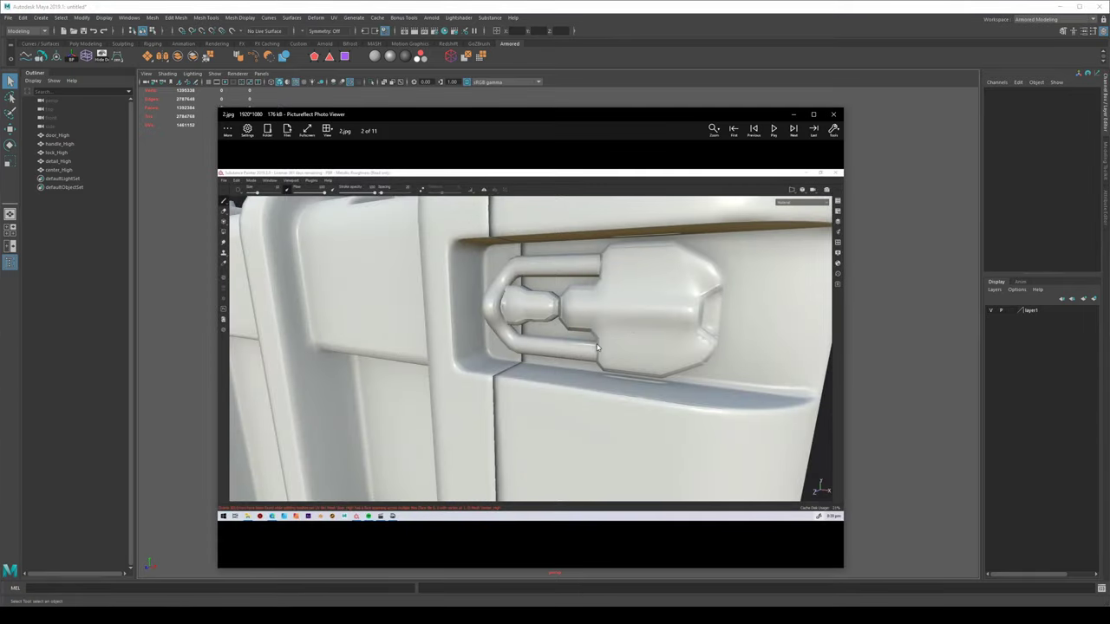
key(Left)
key(Right)
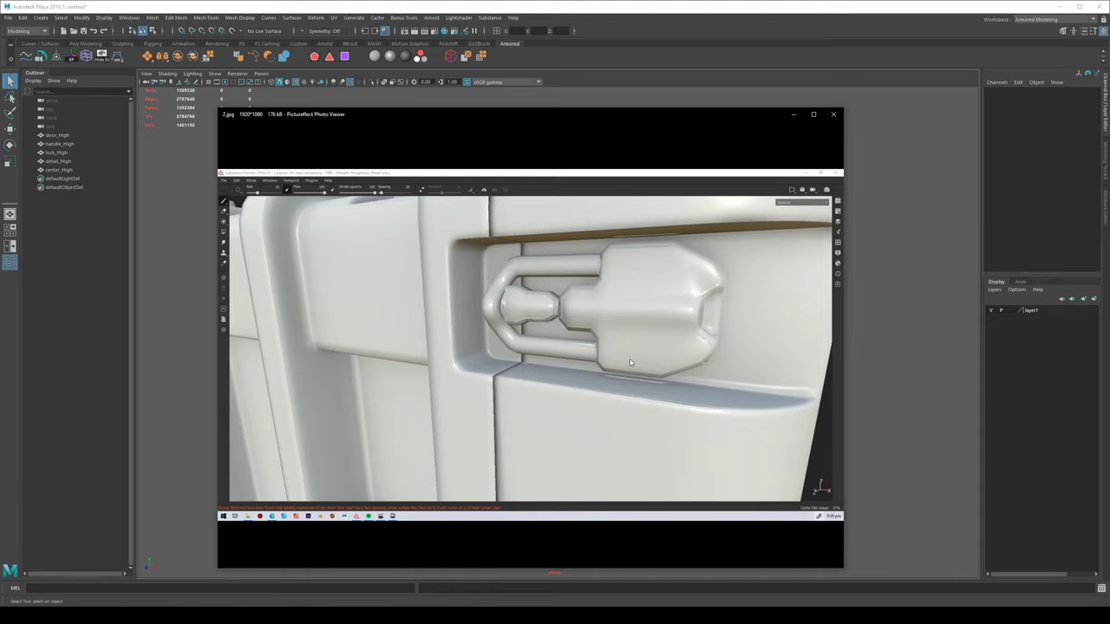
key(Right)
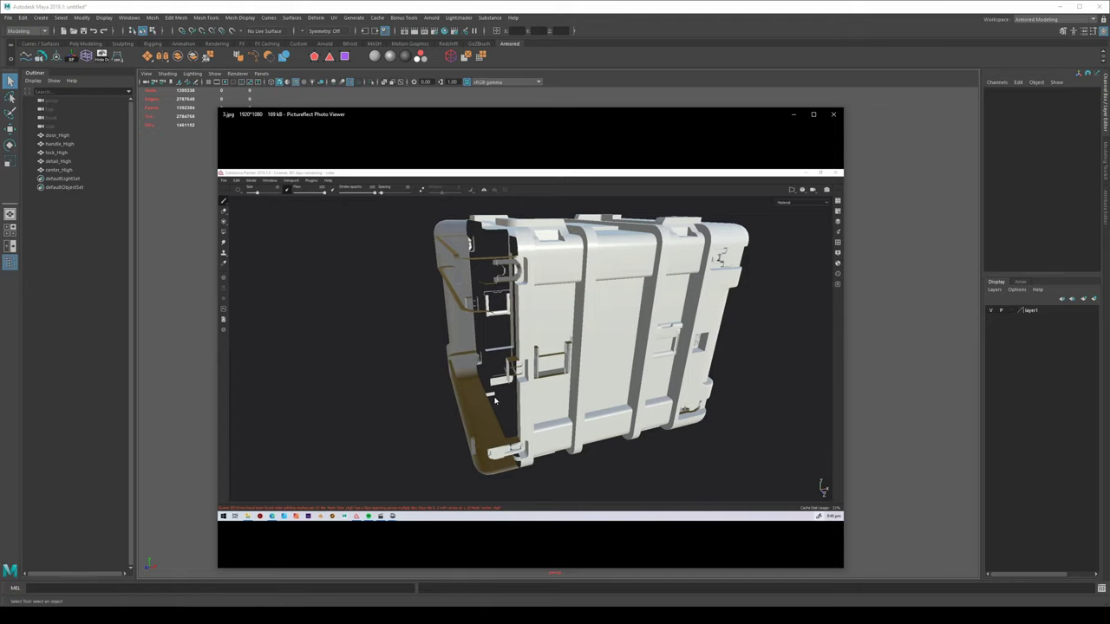
key(Right)
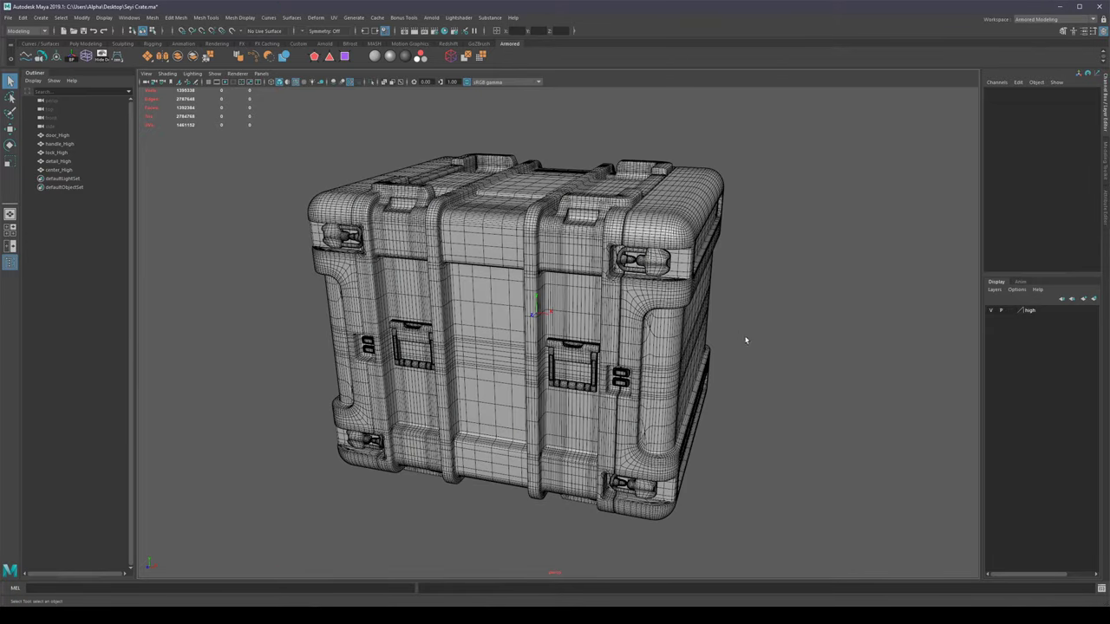
Step: Examine the high-poly crate's dense geometry in Maya from several angles, with the shaded wireframe toggled on and off
alt+drag(745, 340, 794, 336)
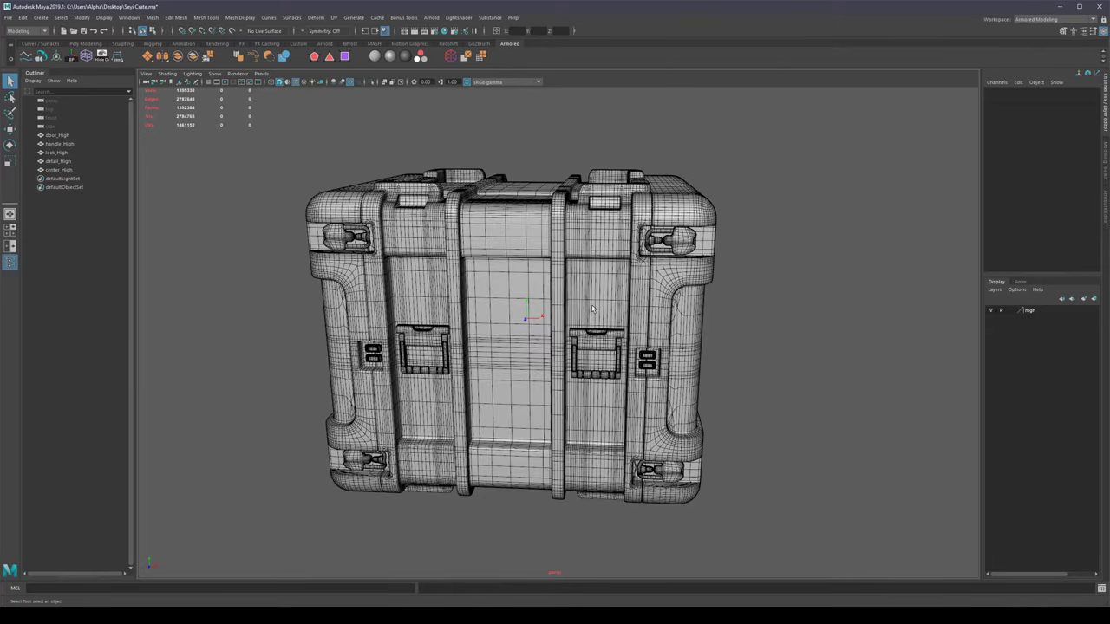
alt+right_drag(555, 340, 607, 340)
alt+middle_drag(546, 340, 595, 342)
mouse_move(595, 342)
alt+mouse_down()
mouse_move(645, 341)
mouse_move(627, 344)
alt+mouse_up()
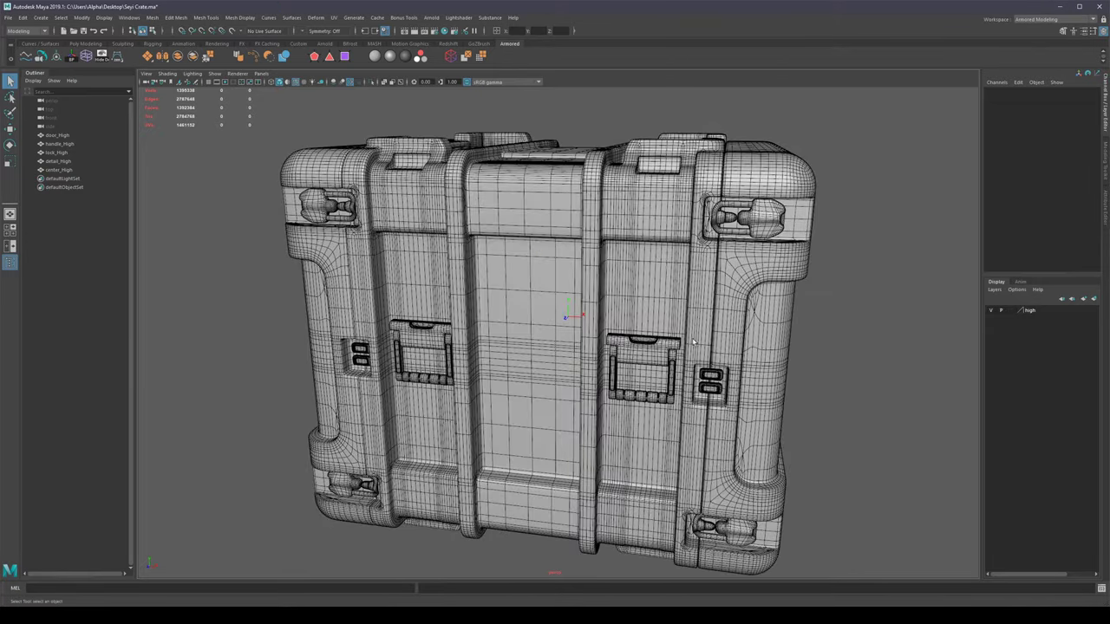
key(alt+5)
key(alt+5)
key(alt+5)
mouse_move(500, 339)
alt+mouse_down()
mouse_move(554, 322)
mouse_move(483, 322)
mouse_move(487, 347)
alt+mouse_up()
alt+right_drag(611, 343, 554, 341)
alt+drag(555, 341, 571, 347)
alt+middle_drag(798, 313, 765, 294)
Step: Bring the low-poly crate meshes into the scene with the high layer hidden, and select them all
click(990, 311)
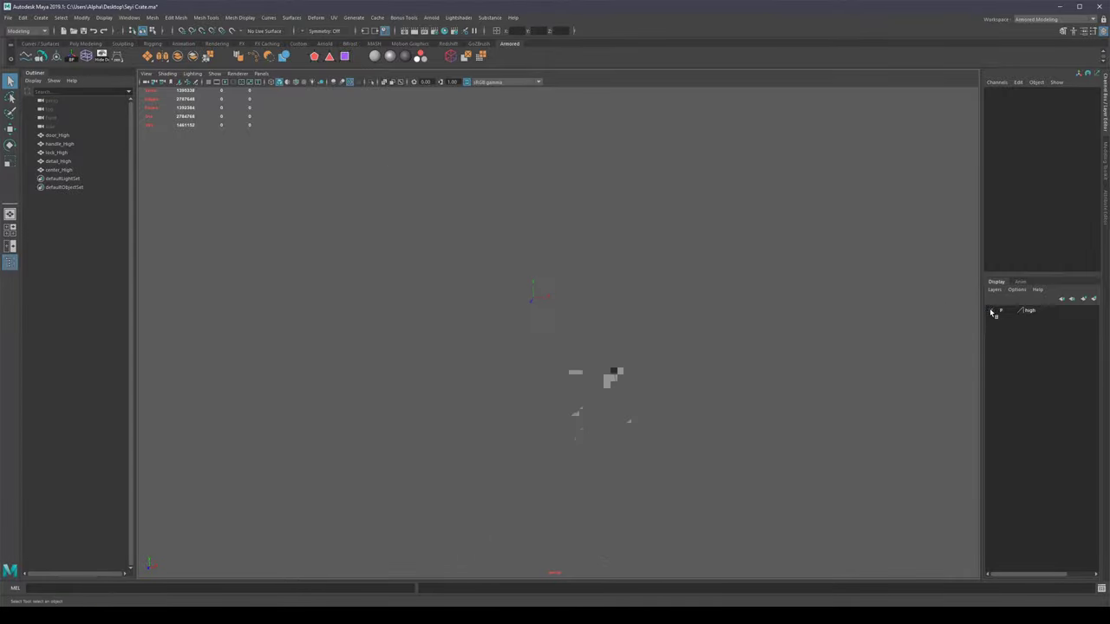
drag(0, 381, 565, 312)
drag(837, 130, 244, 415)
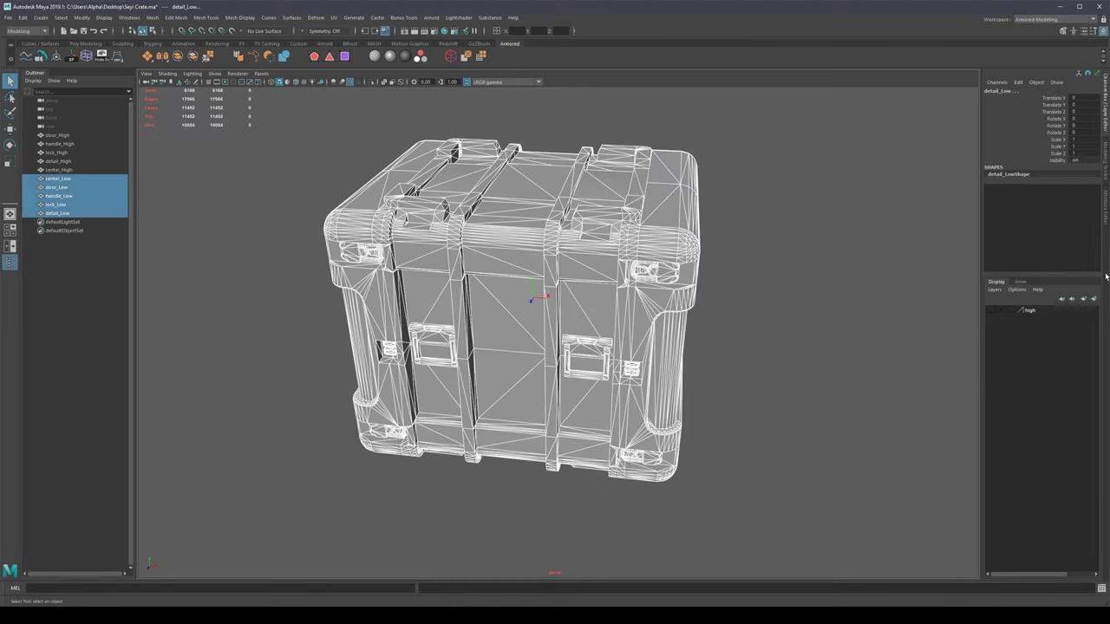
Step: Create a display layer from the selected low-poly meshes and name it low
click(1094, 299)
double_click(1030, 311)
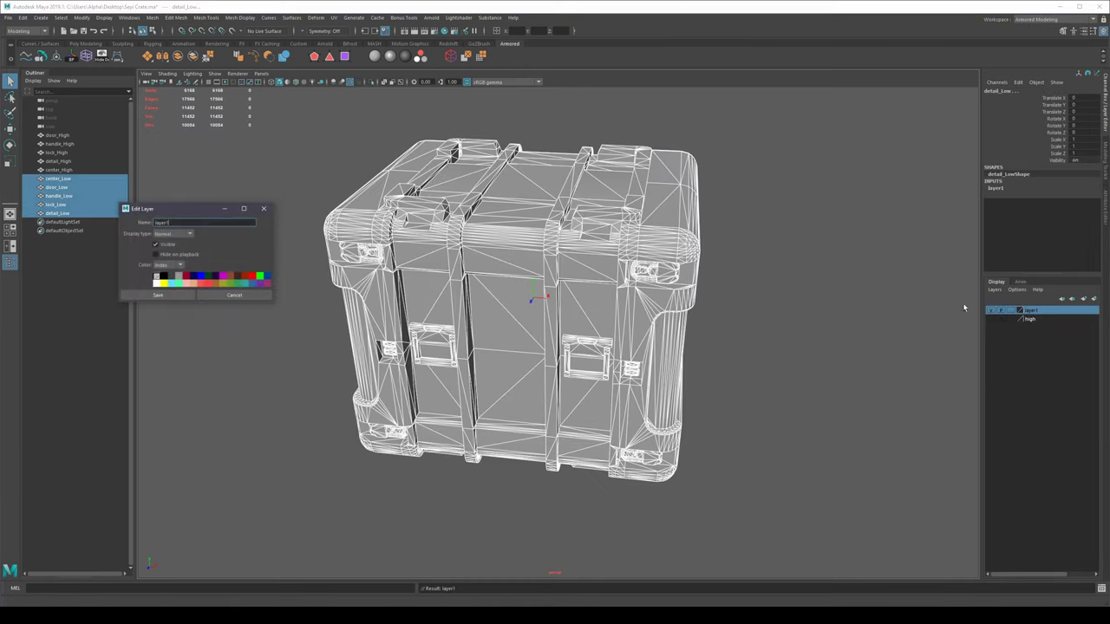
text(low)
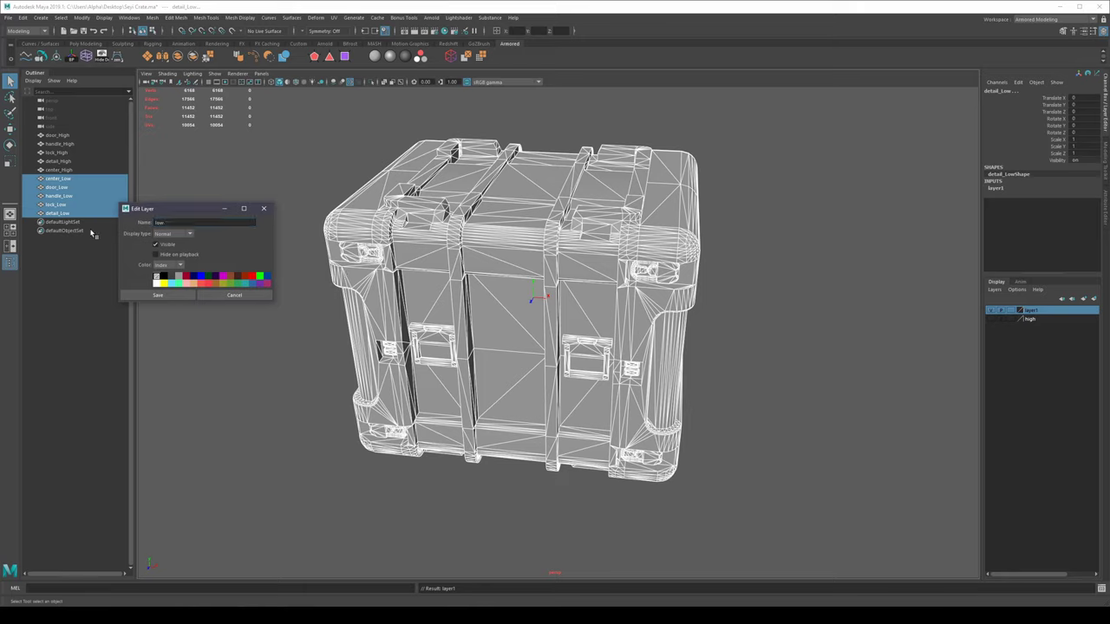
click(158, 295)
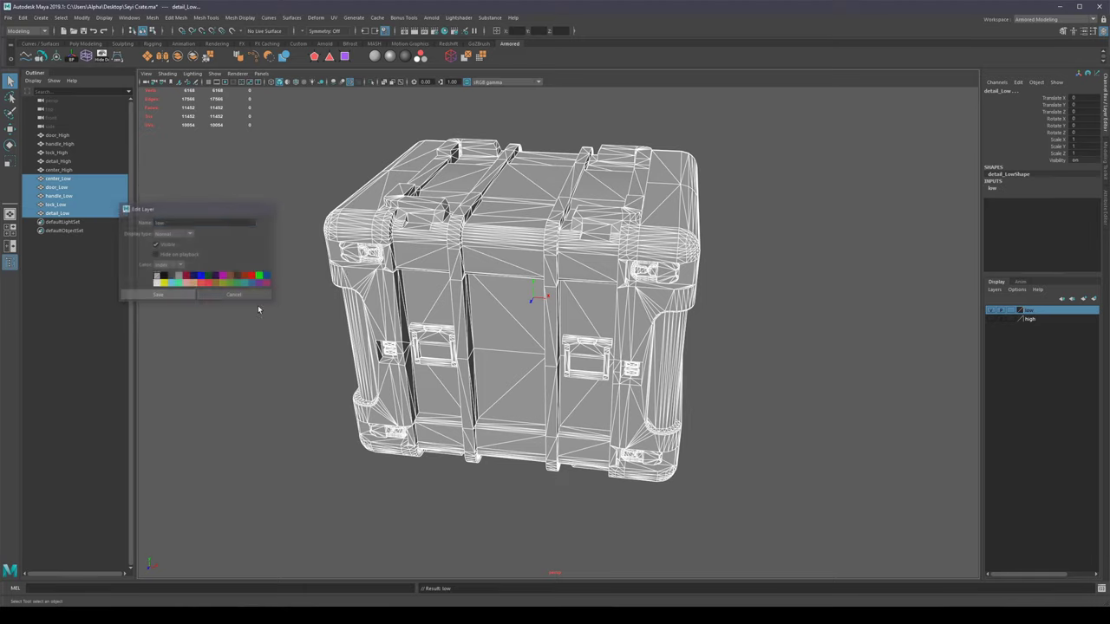
Step: Set the high display layer's colour to red and clear the mesh selection
double_click(1026, 319)
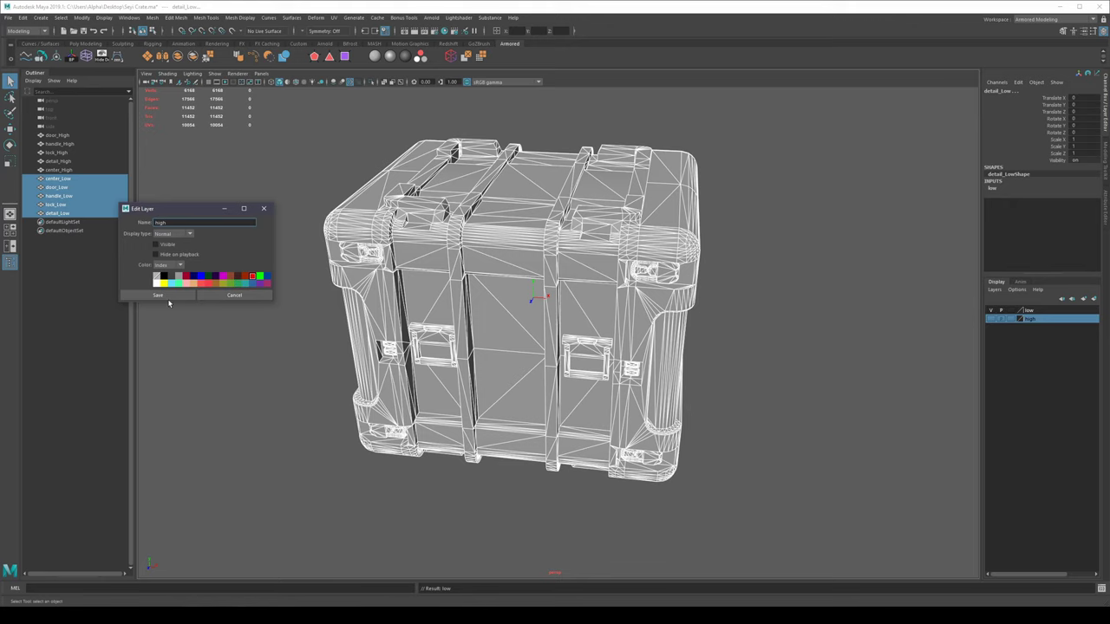
click(166, 297)
click(962, 306)
Step: Overlay the red high layer on the low-poly crate for comparison, and hide it again to examine the low-poly wireframe
click(991, 320)
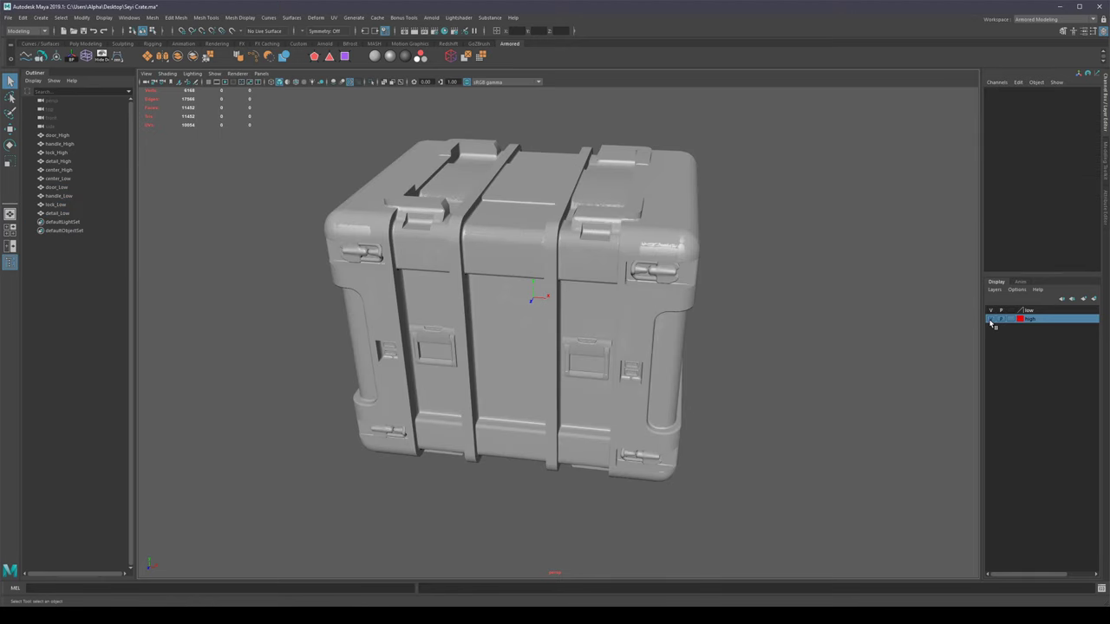
click(991, 310)
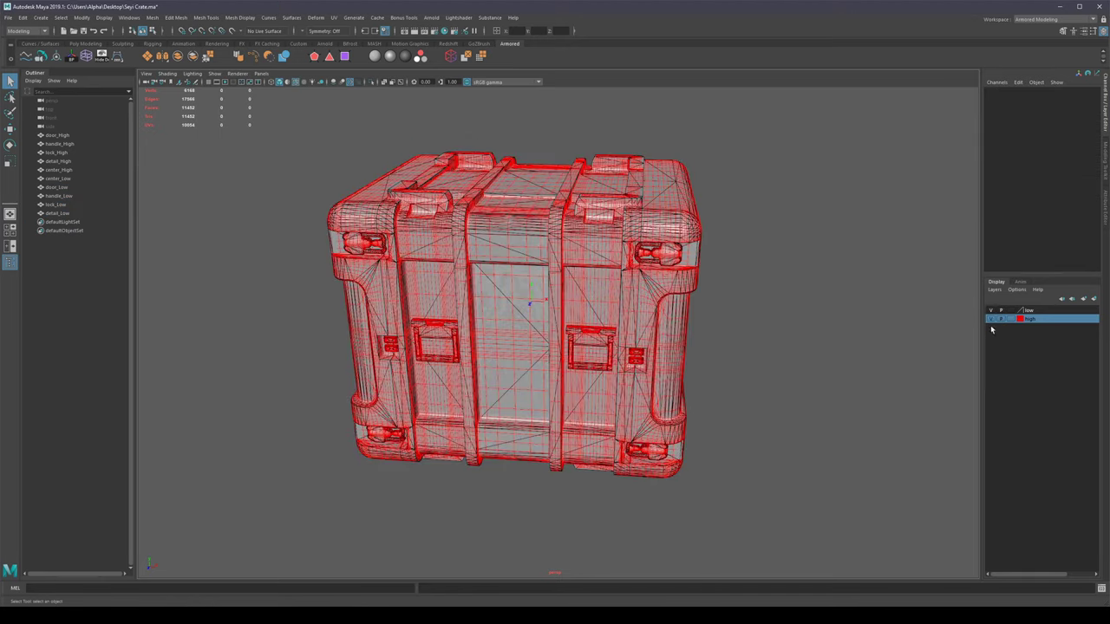
click(991, 319)
scroll(725, 291, up, 3)
alt+right_drag(725, 291, 775, 273)
alt+middle_drag(775, 273, 777, 319)
alt+drag(777, 319, 771, 313)
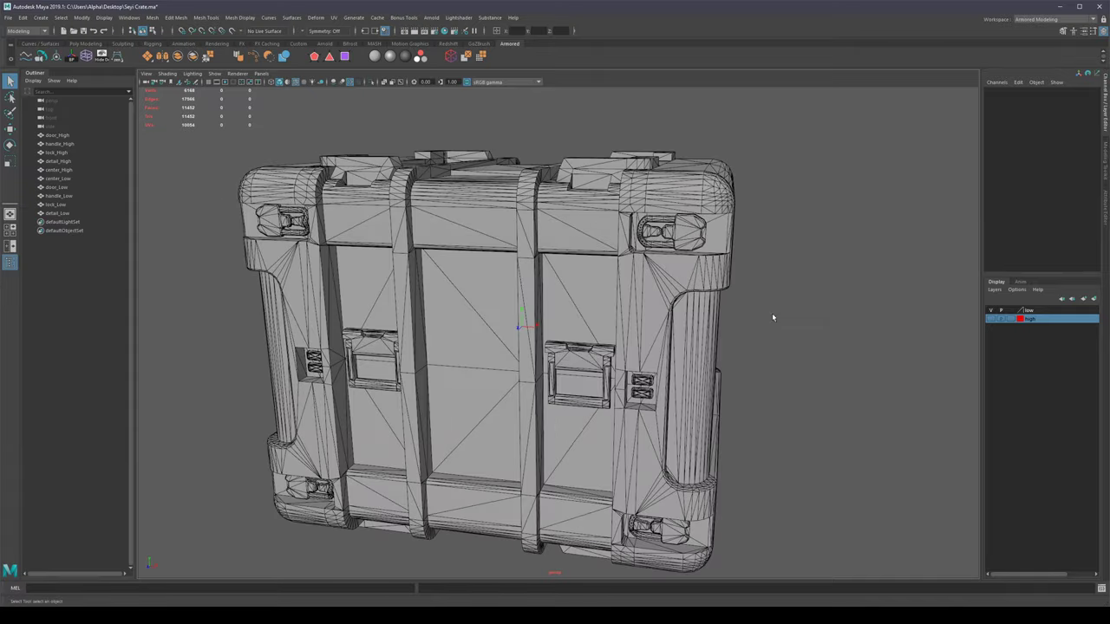
alt+right_drag(771, 313, 751, 318)
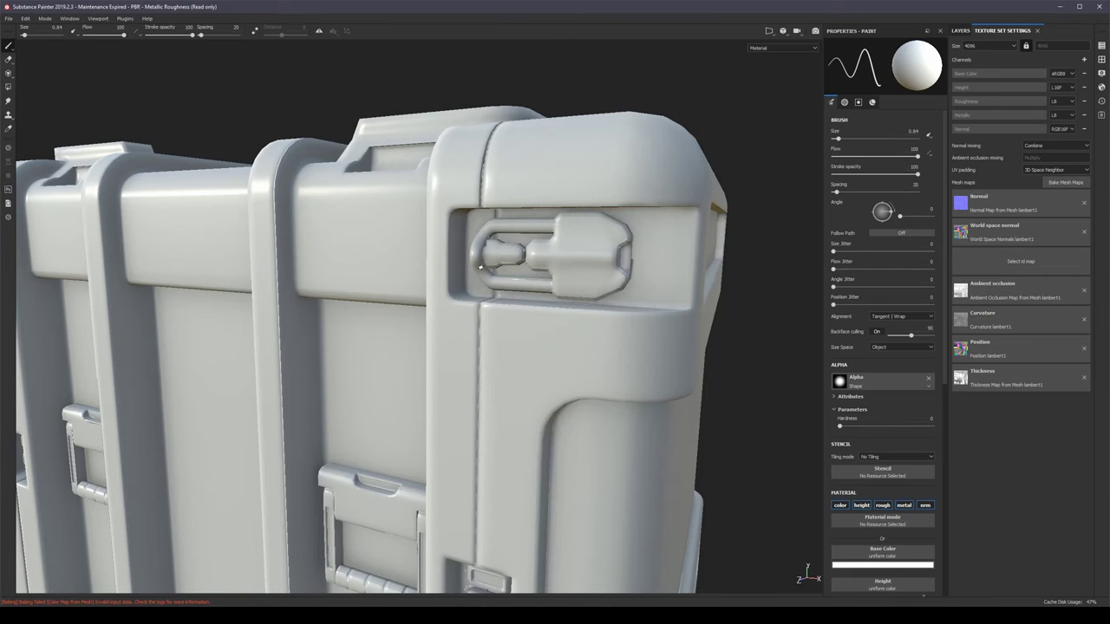
Step: Switch to Substance Painter and examine the baked corner latch, handle and small side detail on the crate
scroll(480, 245, up, 3)
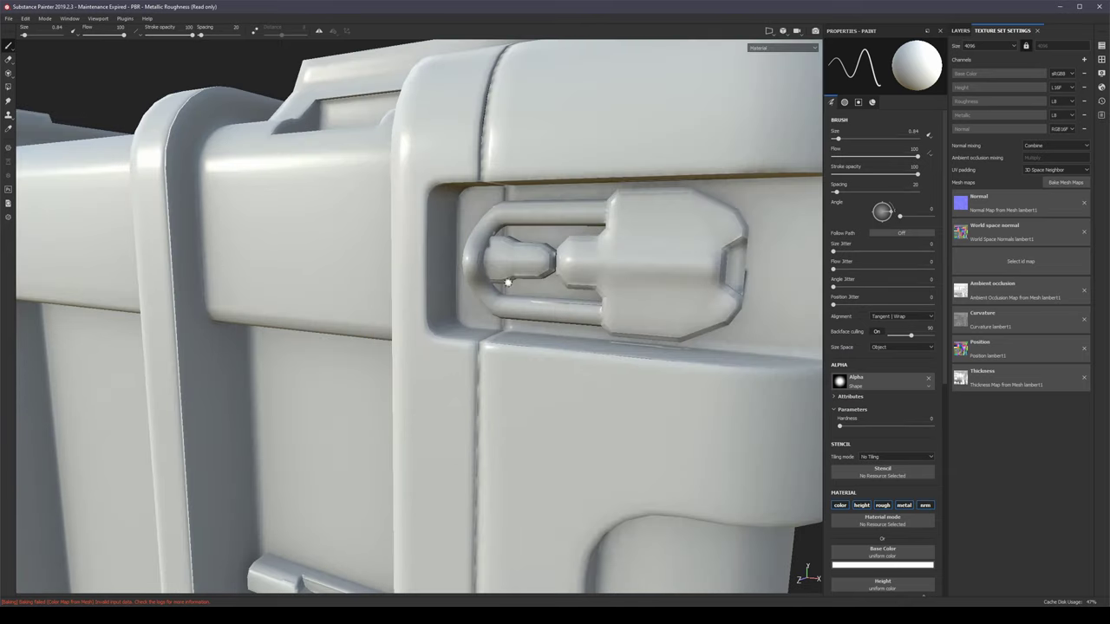
scroll(498, 287, down, 3)
alt+middle_drag(495, 399, 511, 265)
scroll(511, 266, up, 2)
alt+drag(387, 378, 445, 359)
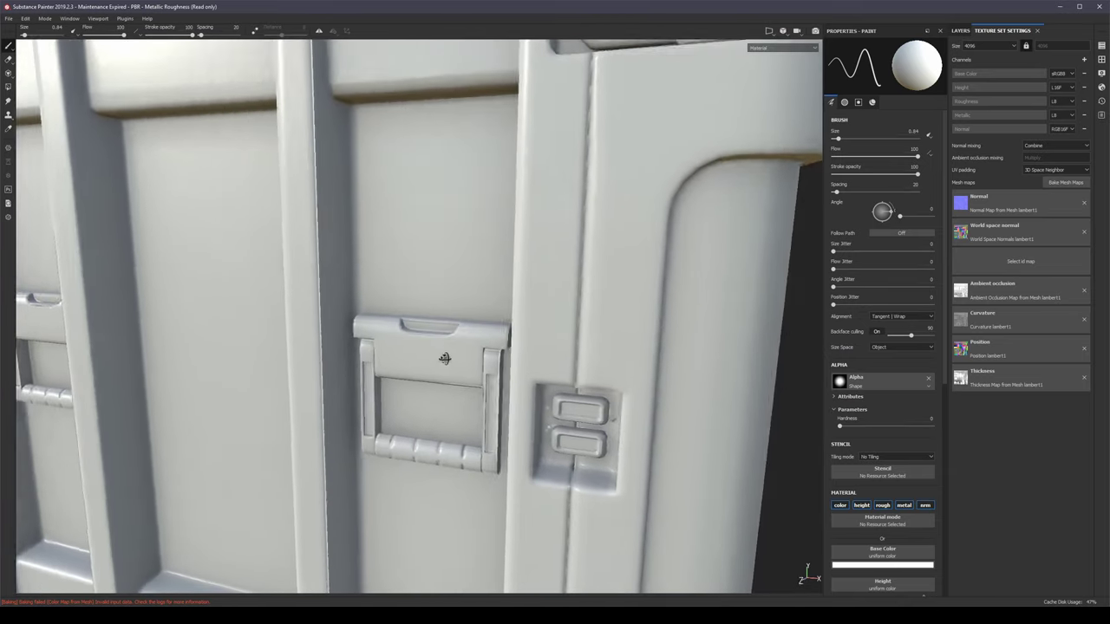
scroll(468, 342, up, 3)
scroll(511, 317, down, 2)
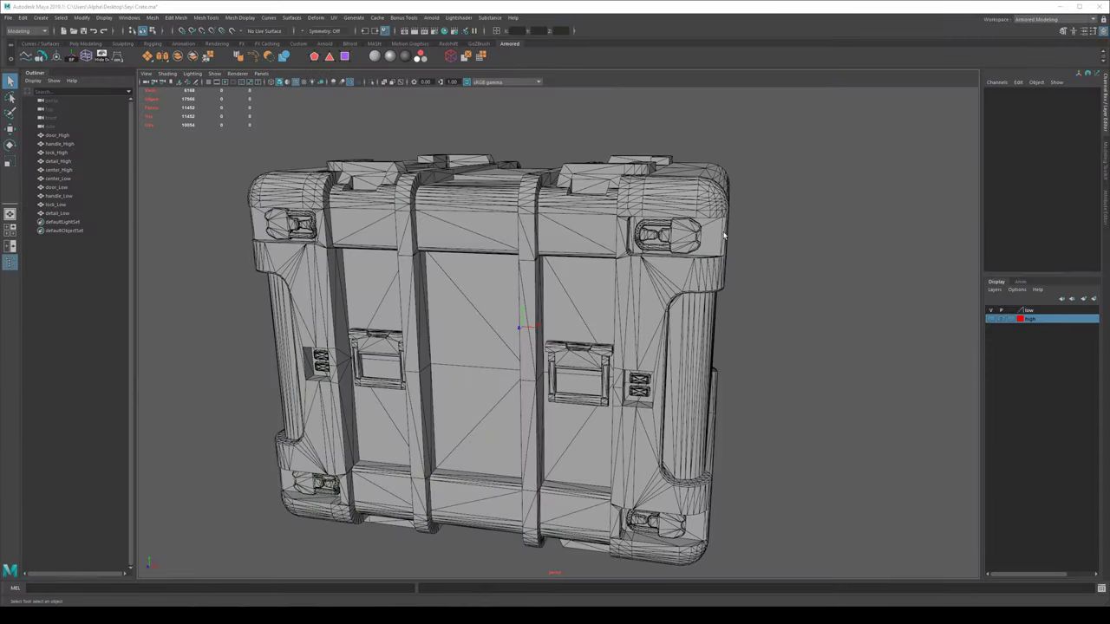
Step: Switch back to Maya and select all faces of the U-shaped bar on the upper corner latch of lock_Low
alt+drag(520, 347, 555, 329)
scroll(565, 230, up, 5)
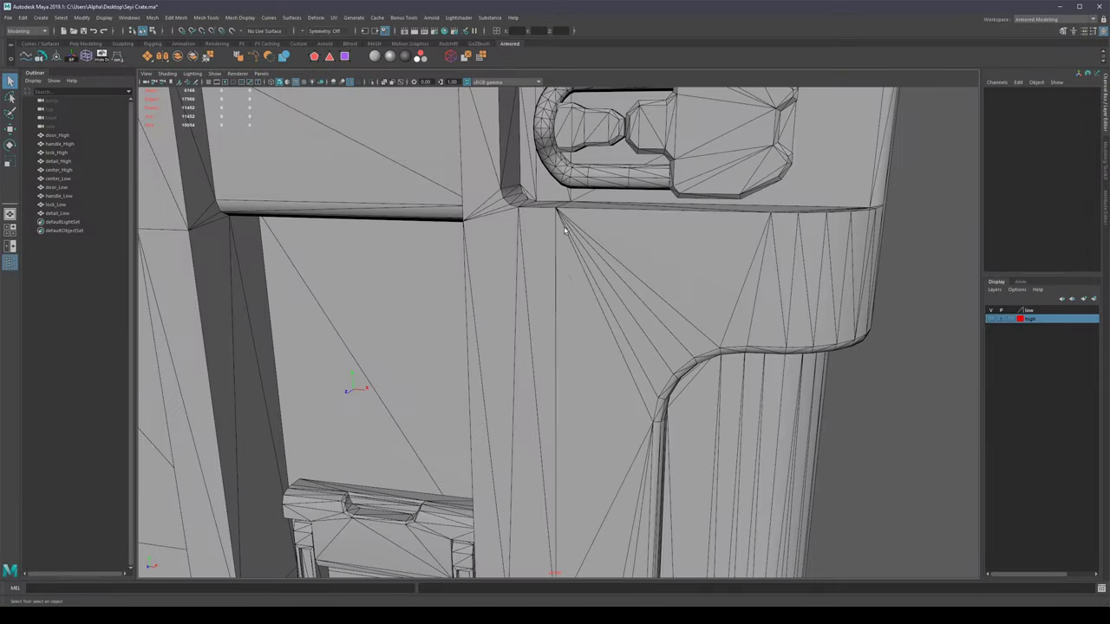
alt+drag(564, 229, 534, 344)
double_click(523, 314)
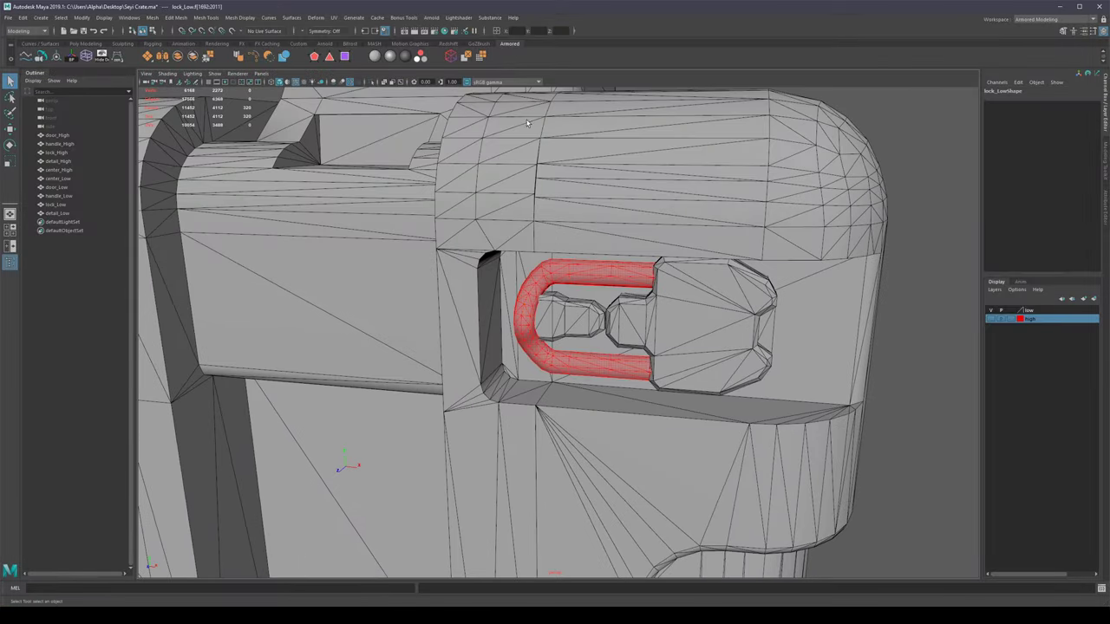
Step: Open the UV Editor for the selected latch faces, dock the UV Toolkit into it and reposition the window
click(333, 19)
click(353, 33)
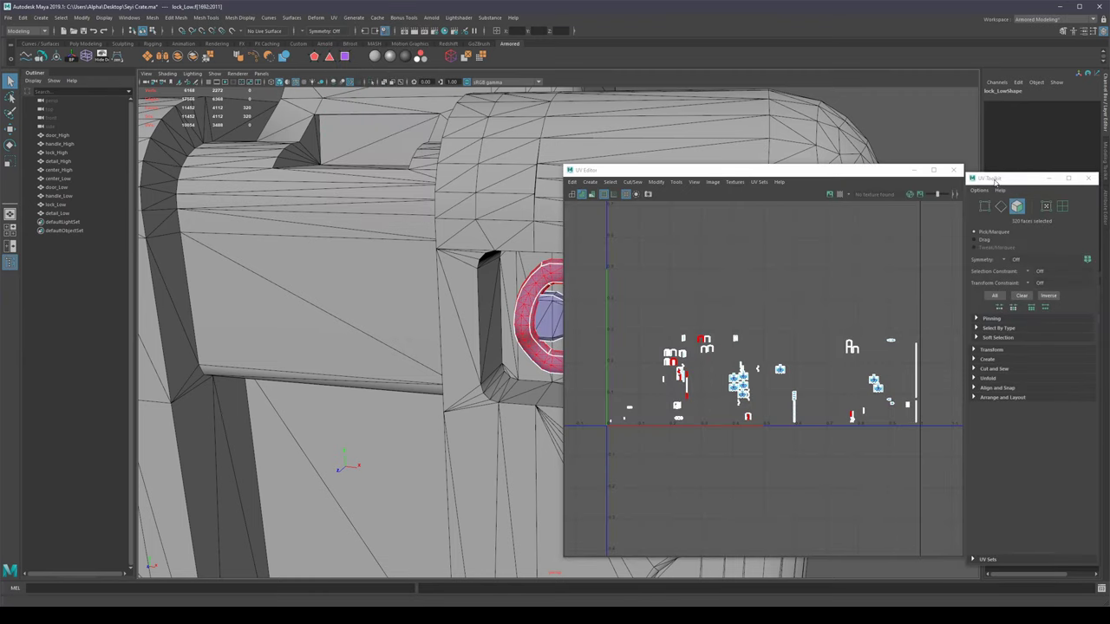
drag(995, 178, 954, 234)
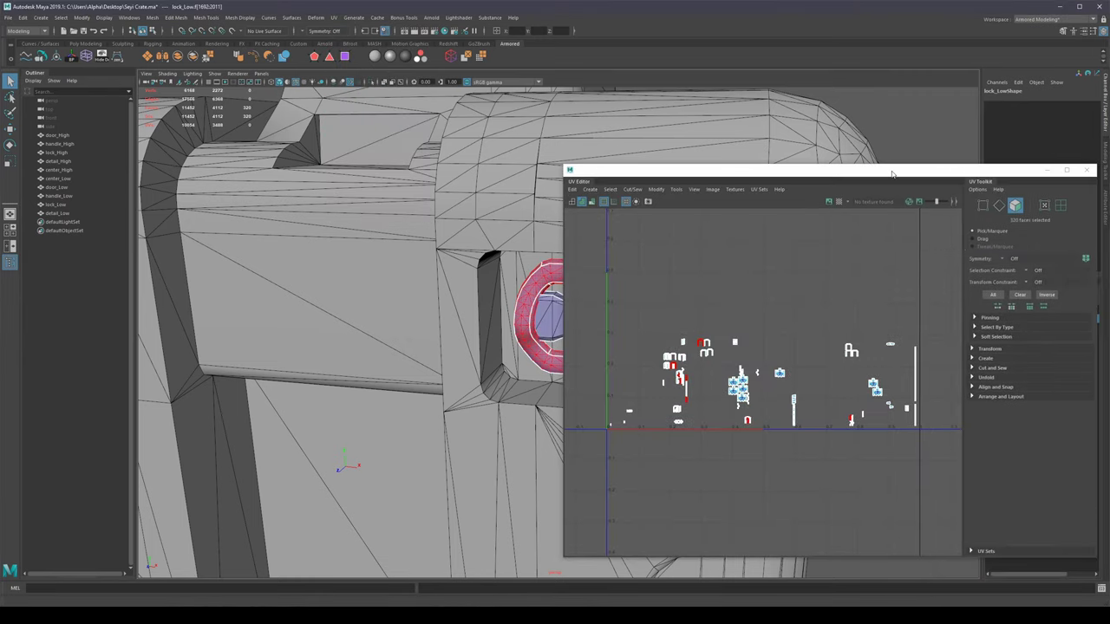
drag(891, 173, 781, 123)
Step: Move the UV Editor clear of the latch and compare the U-shaped bar's UV shells with its seams on the model
scroll(573, 293, up, 3)
scroll(586, 358, up, 5)
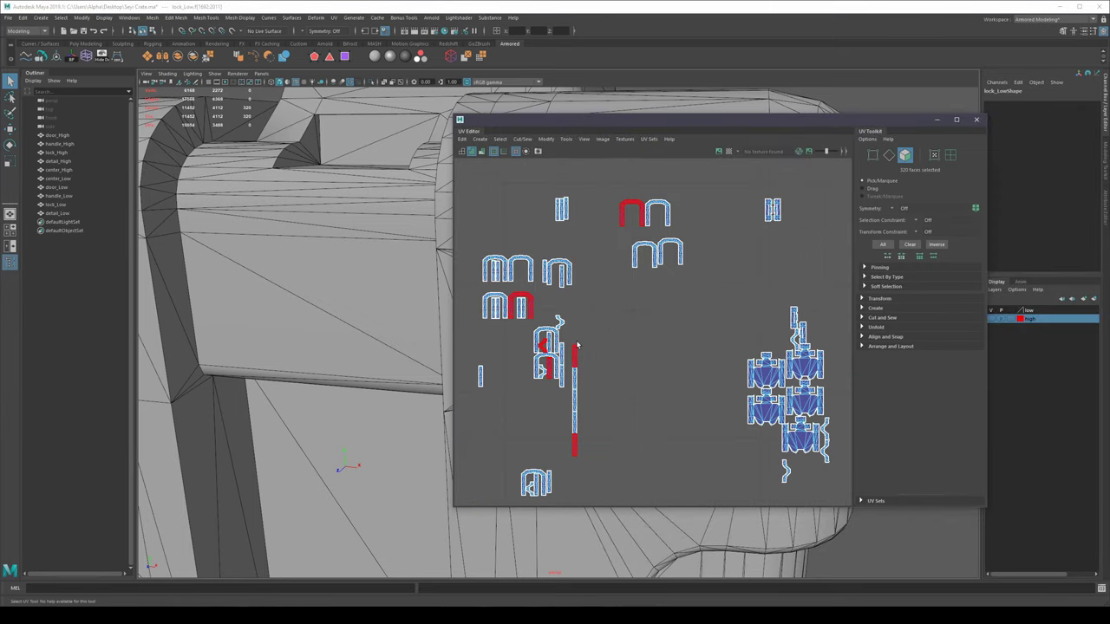
scroll(563, 313, down, 2)
drag(640, 121, 13, 185)
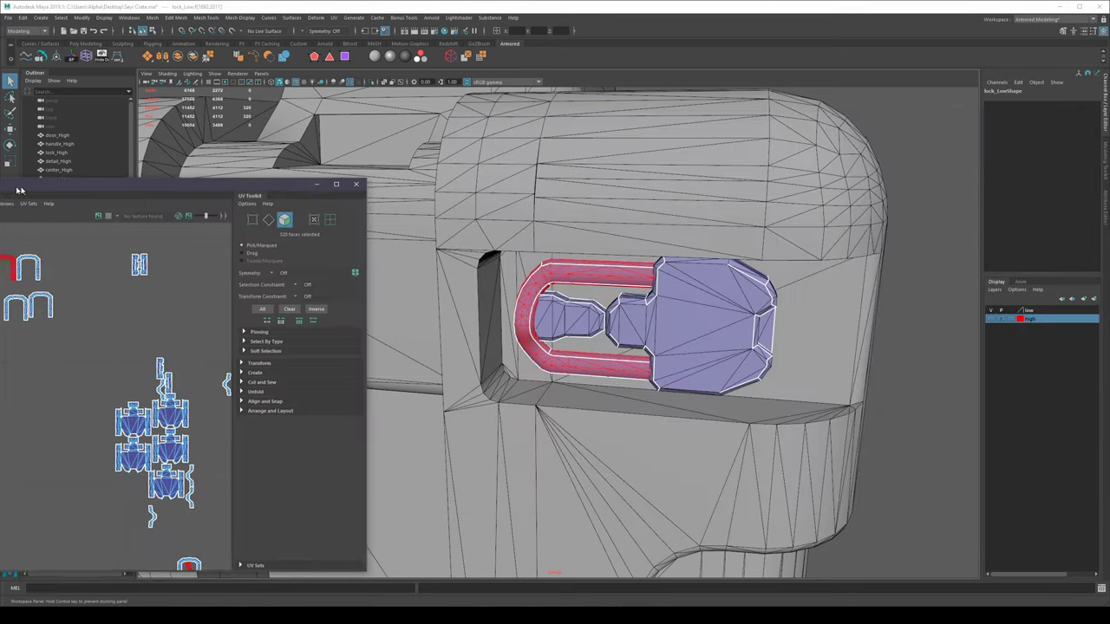
scroll(572, 223, up, 4)
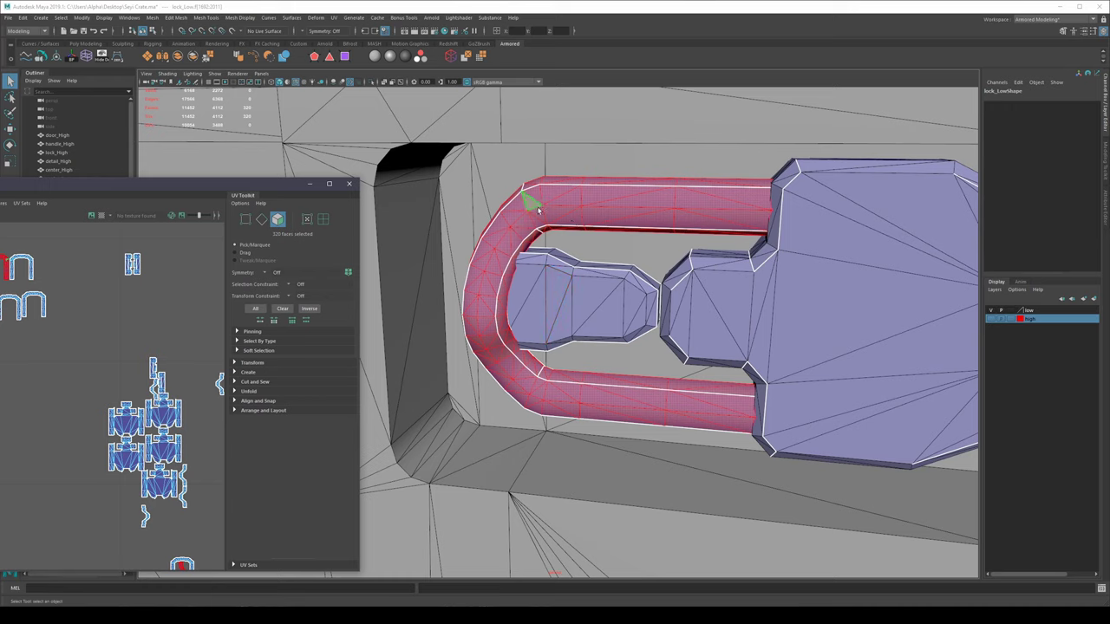
scroll(70, 468, down, 3)
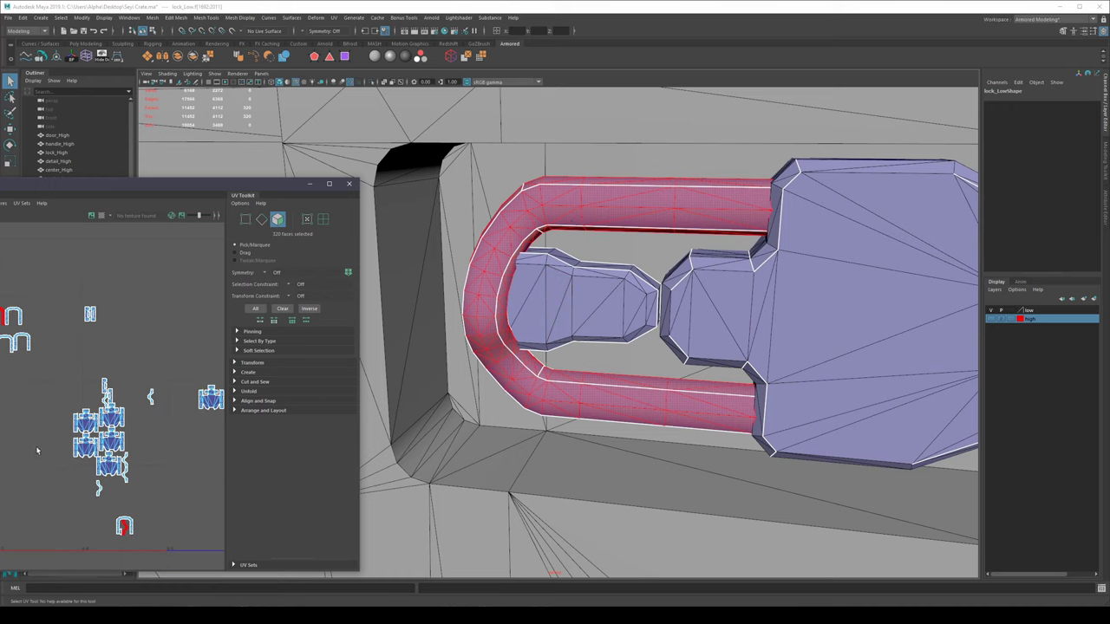
scroll(58, 446, up, 2)
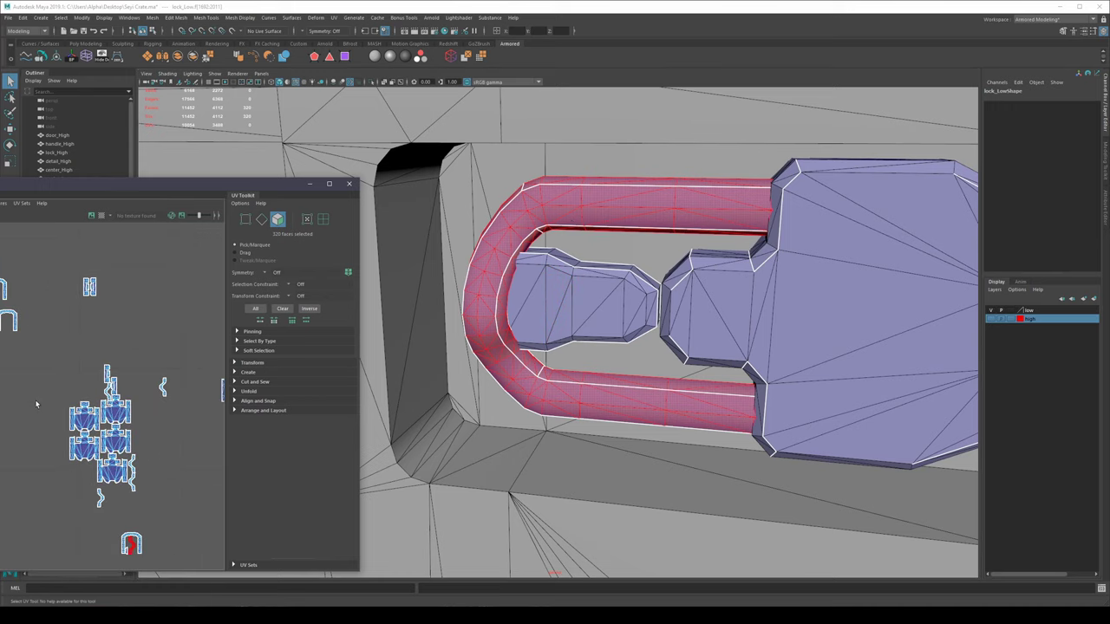
alt+middle_drag(2, 450, 24, 411)
scroll(563, 275, down, 8)
mouse_move(562, 276)
alt+mouse_down()
mouse_move(540, 279)
mouse_move(584, 278)
mouse_move(565, 268)
alt+mouse_up()
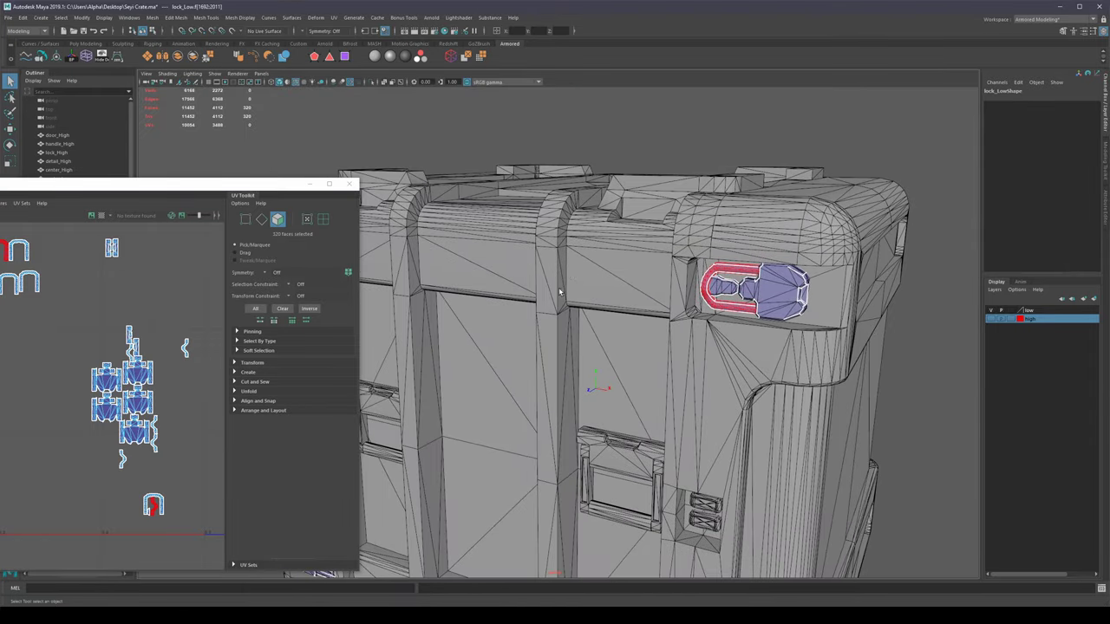
Step: Select center_Low and pick two edges on its vertical rib to inspect the UV seams, clearing the edge selection when done
click(555, 295)
click(652, 138)
click(556, 252)
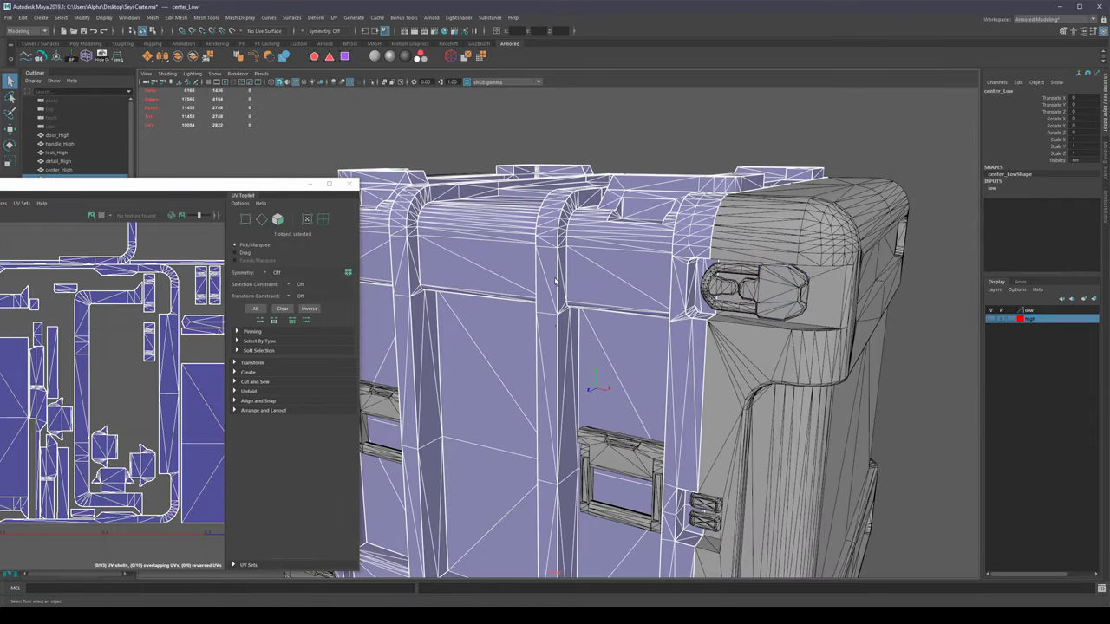
right_drag(555, 280, 555, 262)
click(557, 277)
shift+click(559, 338)
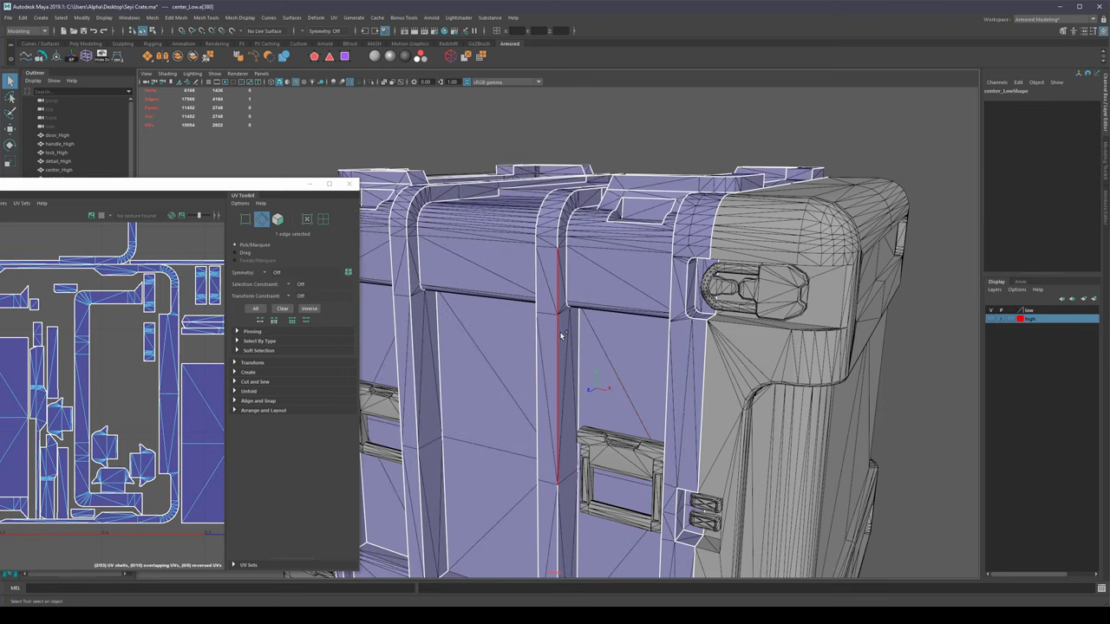
scroll(590, 283, up, 3)
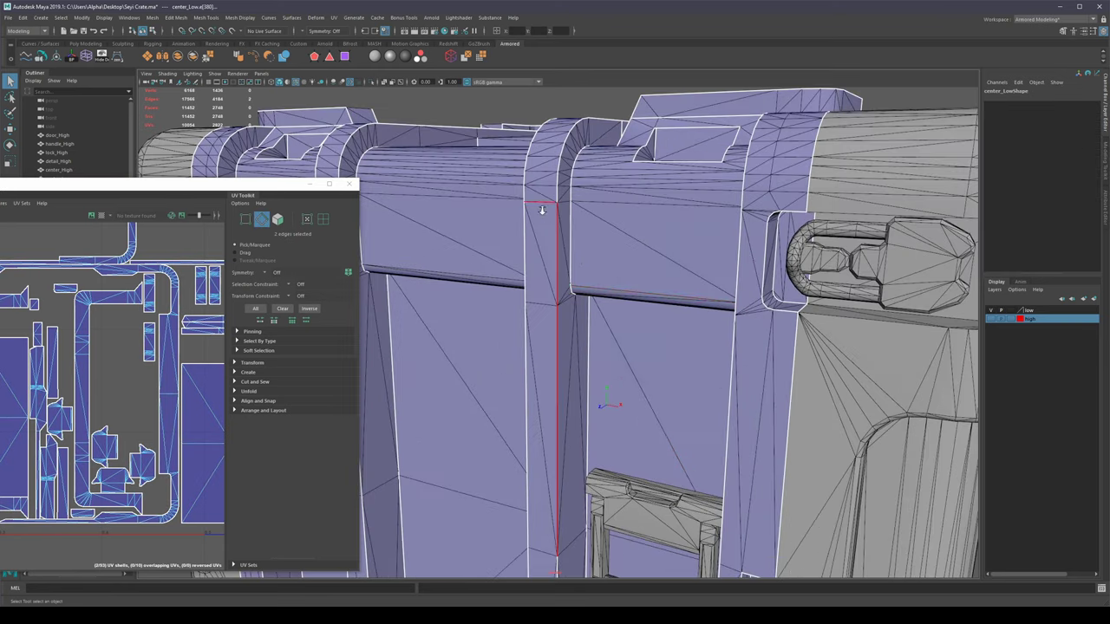
scroll(542, 207, down, 3)
click(695, 128)
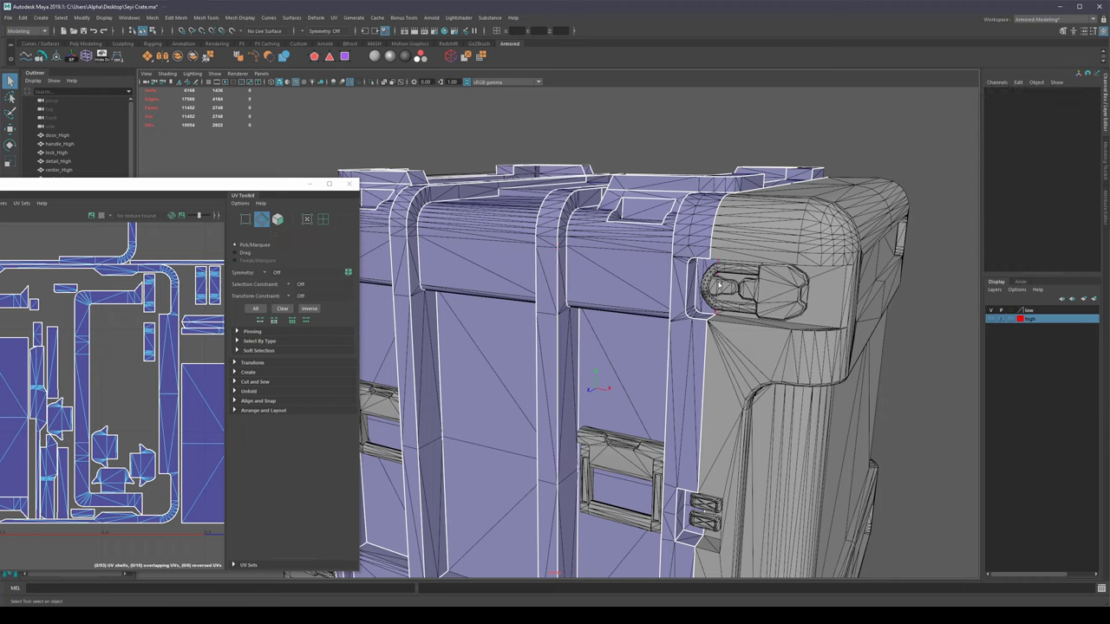
Step: Leave center_Low and reselect all faces of the U-shaped bar on the upper corner latch of lock_Low
shift+click(708, 283)
key(F11)
key(F8)
click(865, 308)
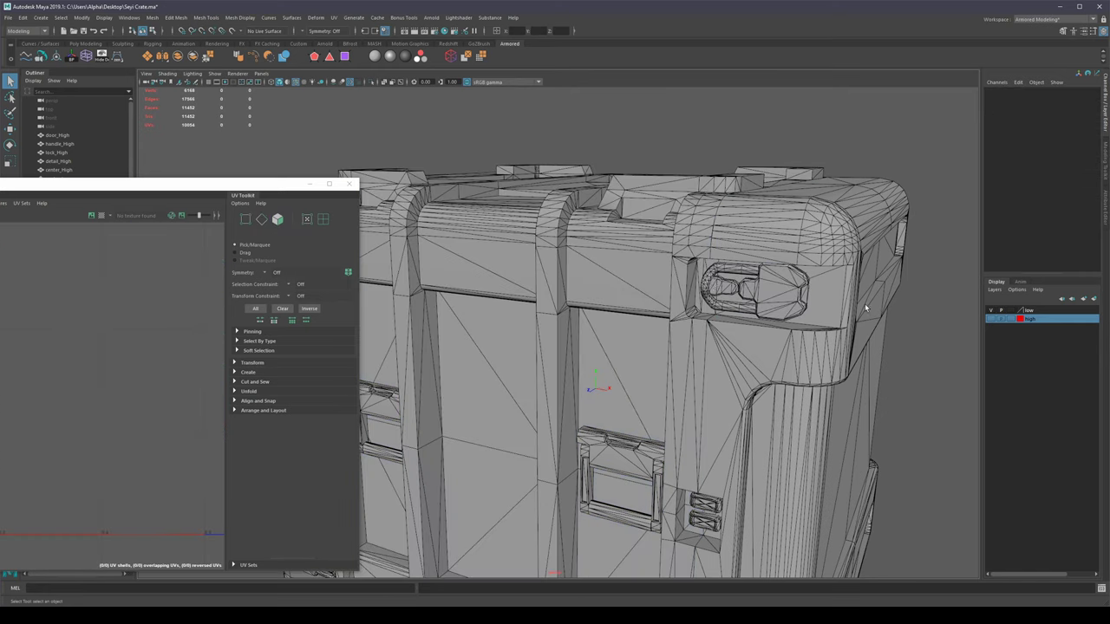
click(706, 283)
key(F11)
double_click(703, 290)
alt+drag(703, 291, 689, 299)
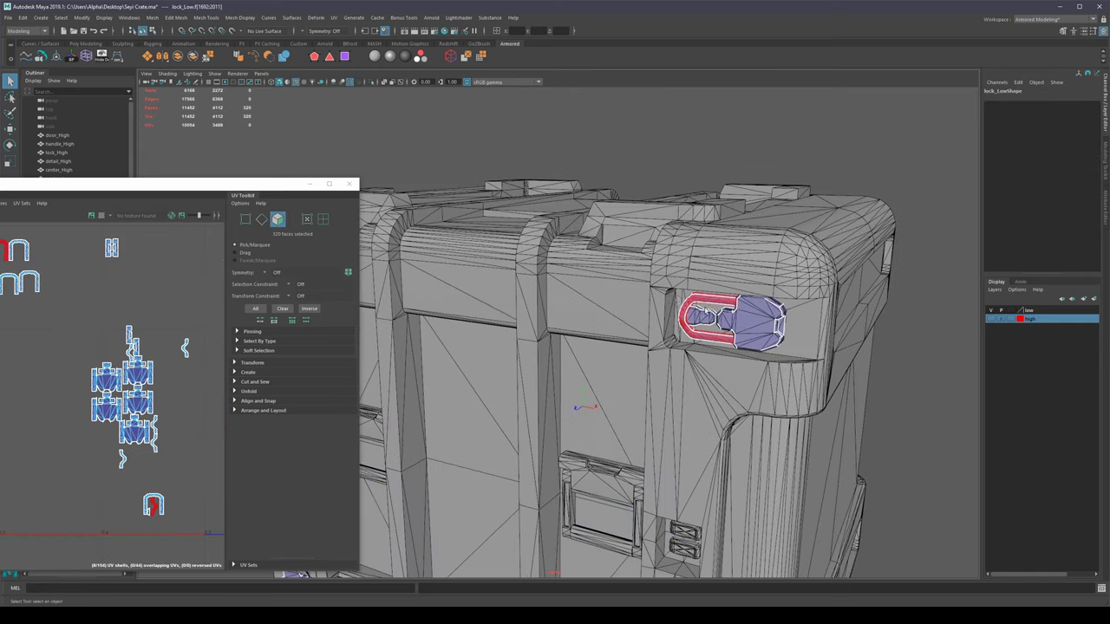
Step: Save the scene and apply a new planar UV projection to the selected U-shaped bar faces from the current view
alt+right_drag(690, 299, 802, 319)
alt+middle_drag(802, 319, 716, 318)
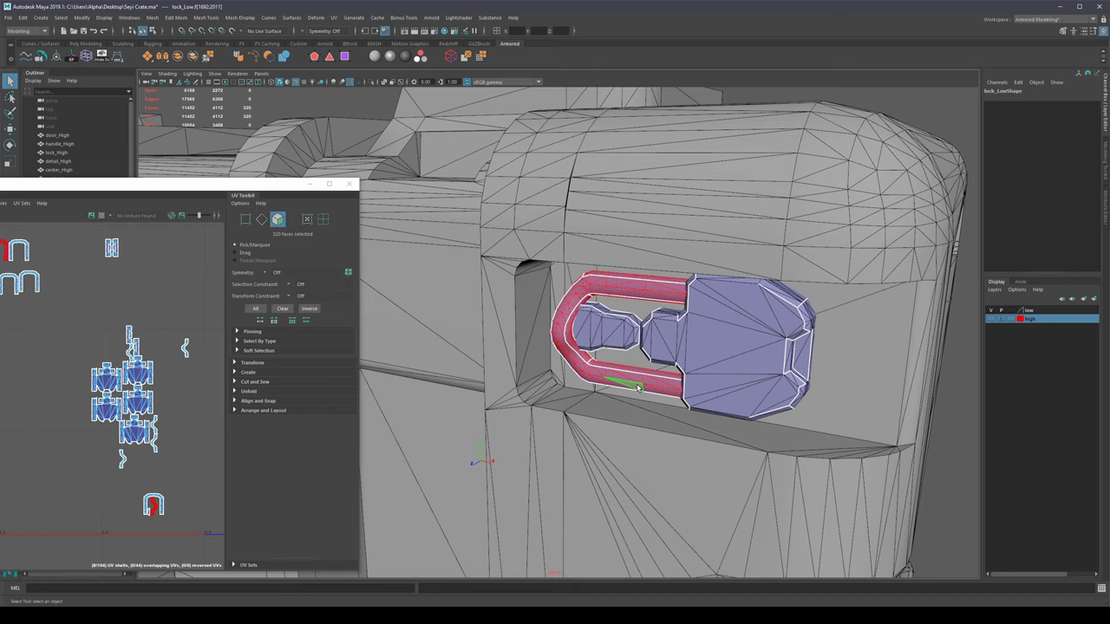
key(ctrl+s)
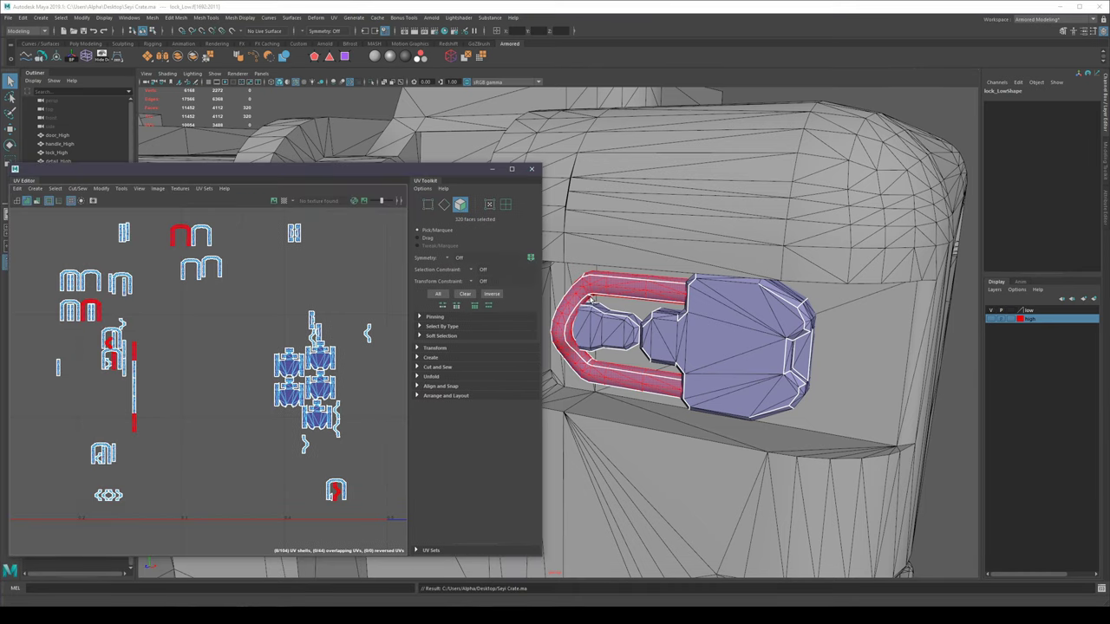
alt+middle_drag(276, 262, 303, 291)
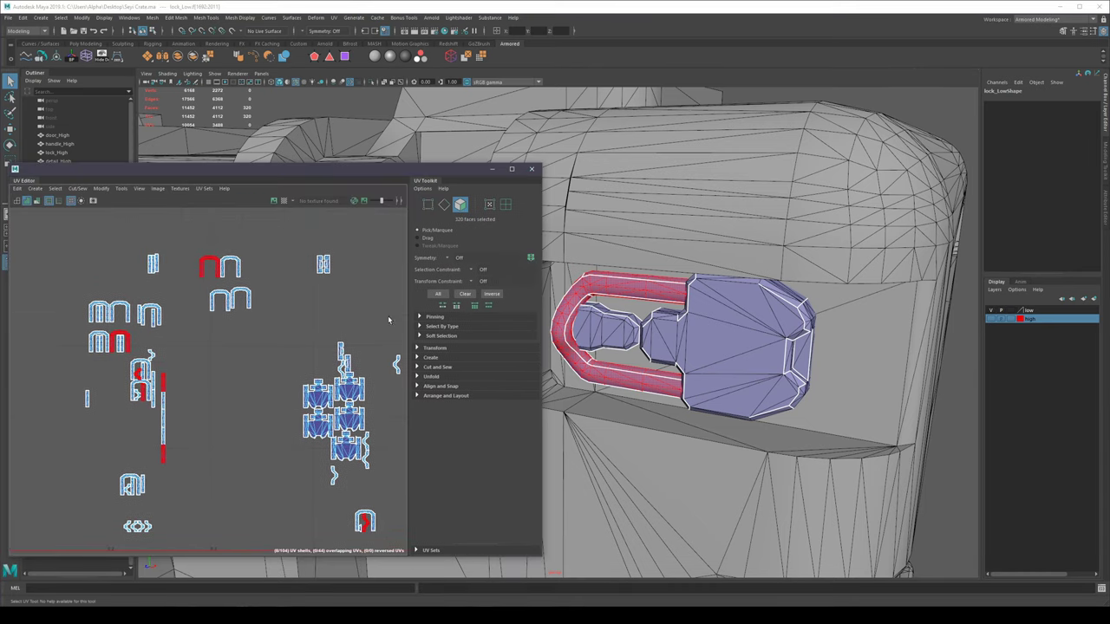
alt+right_drag(201, 287, 225, 285)
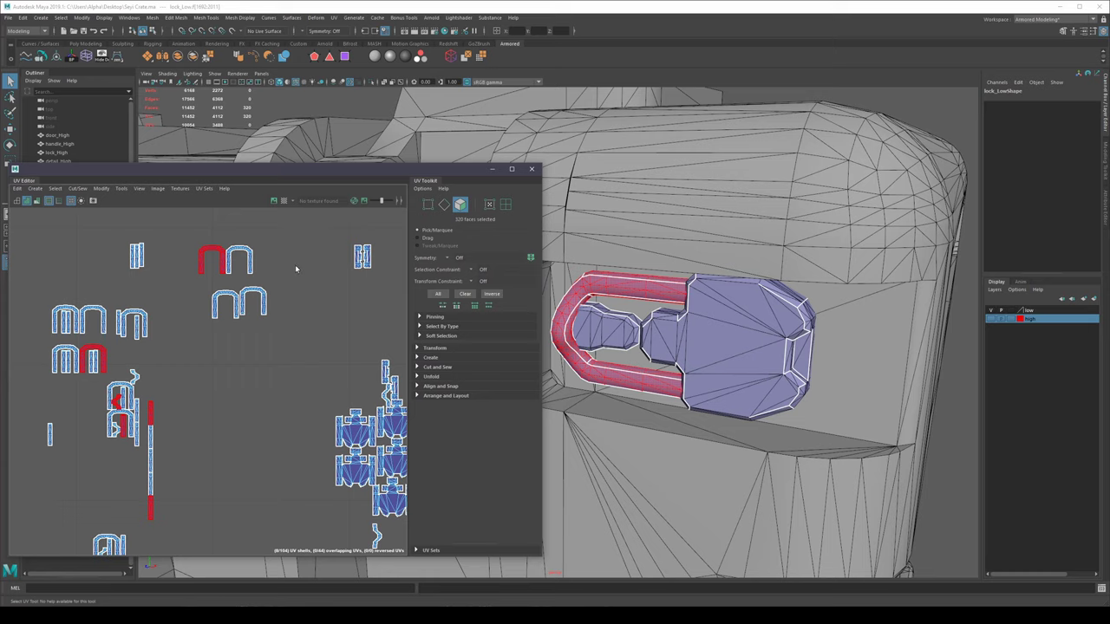
shift+right_drag(295, 264, 293, 217)
scroll(167, 332, down, 3)
scroll(167, 332, down, 6)
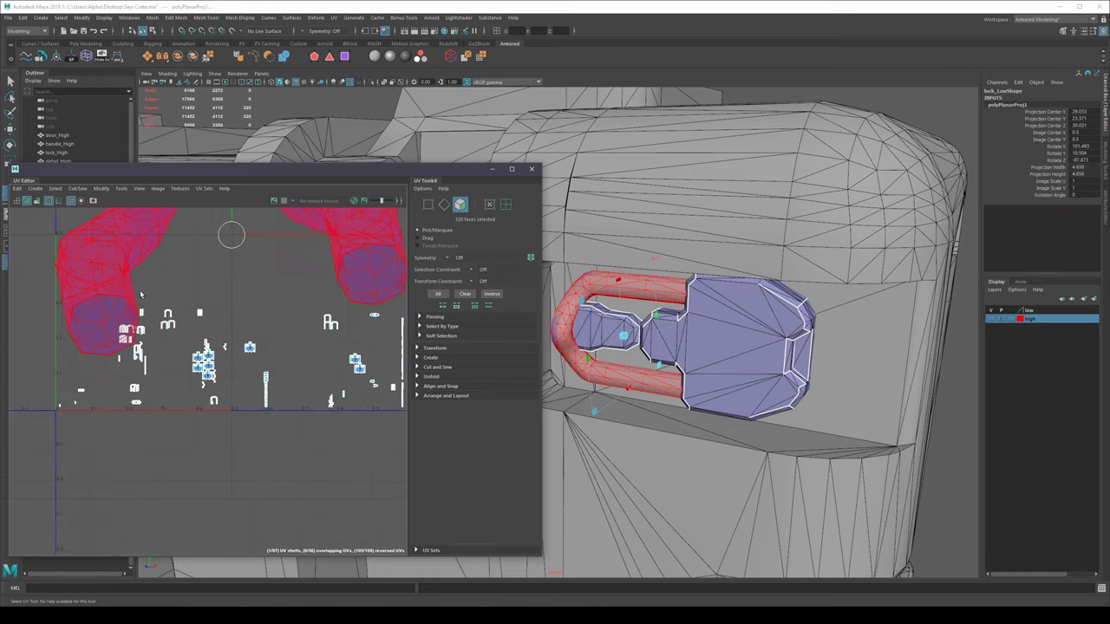
scroll(629, 289, up, 3)
key(q)
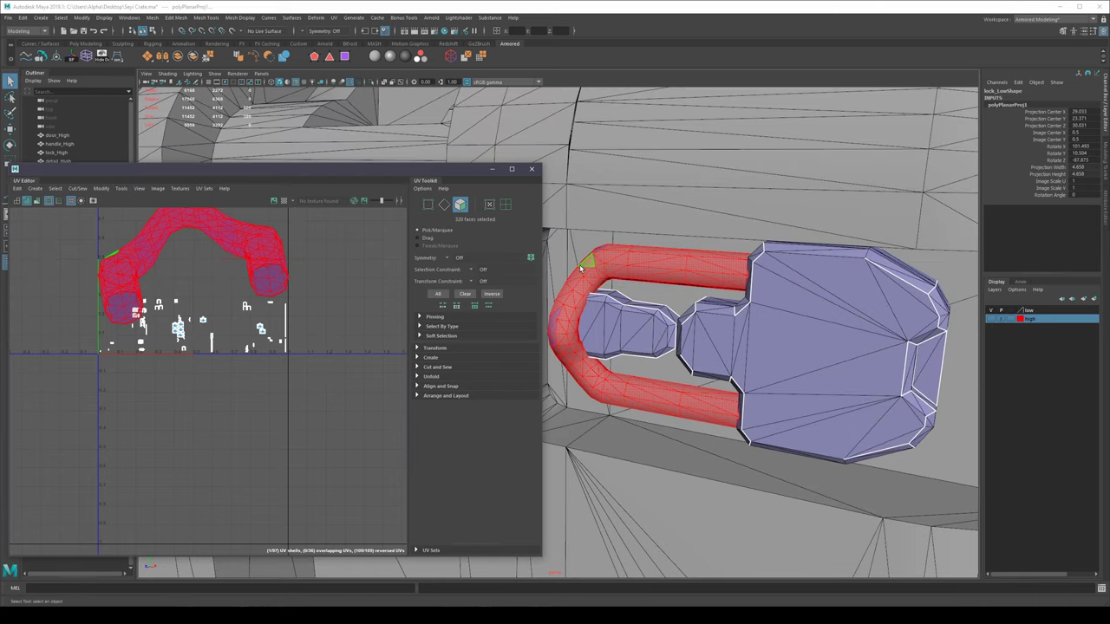
Step: Isolate and frame the selected U-shaped bar, and reposition and shrink the UV Editor so both stay in view
scroll(585, 255, up, 3)
key(ctrl+1)
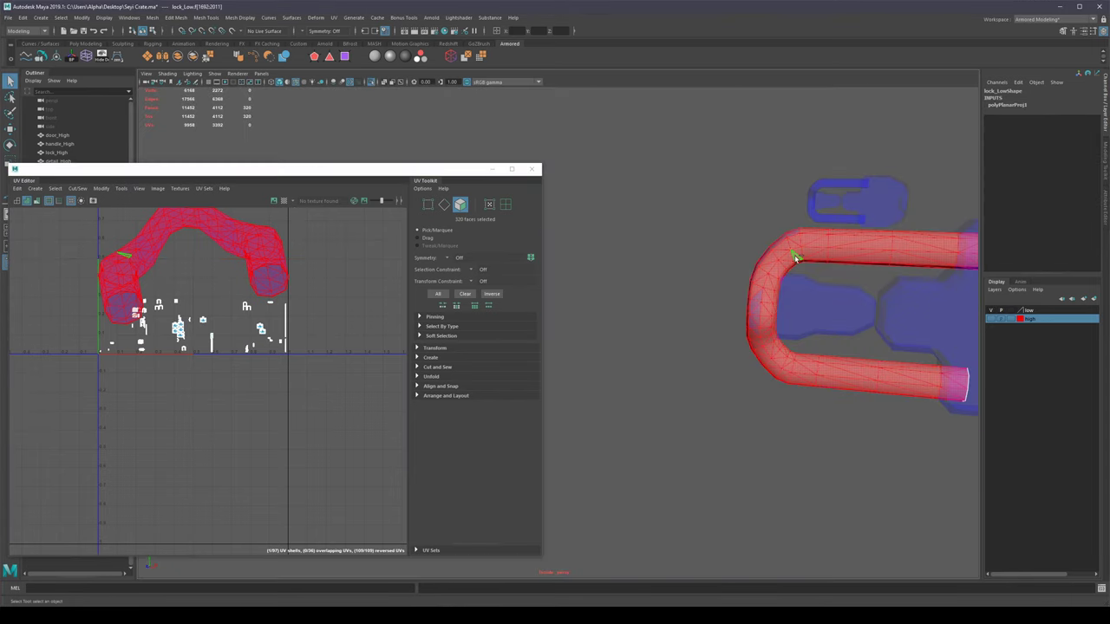
alt+drag(796, 258, 872, 246)
key(f)
mouse_move(785, 260)
alt+mouse_down()
mouse_move(726, 260)
mouse_move(789, 259)
alt+mouse_up()
drag(436, 171, 444, 145)
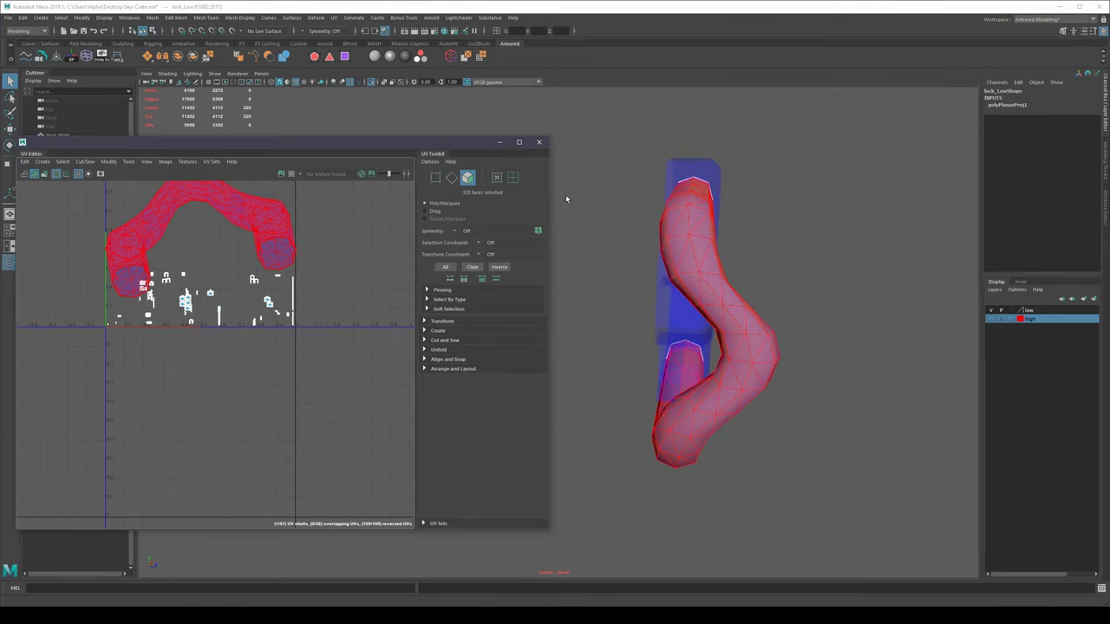
drag(549, 185, 456, 200)
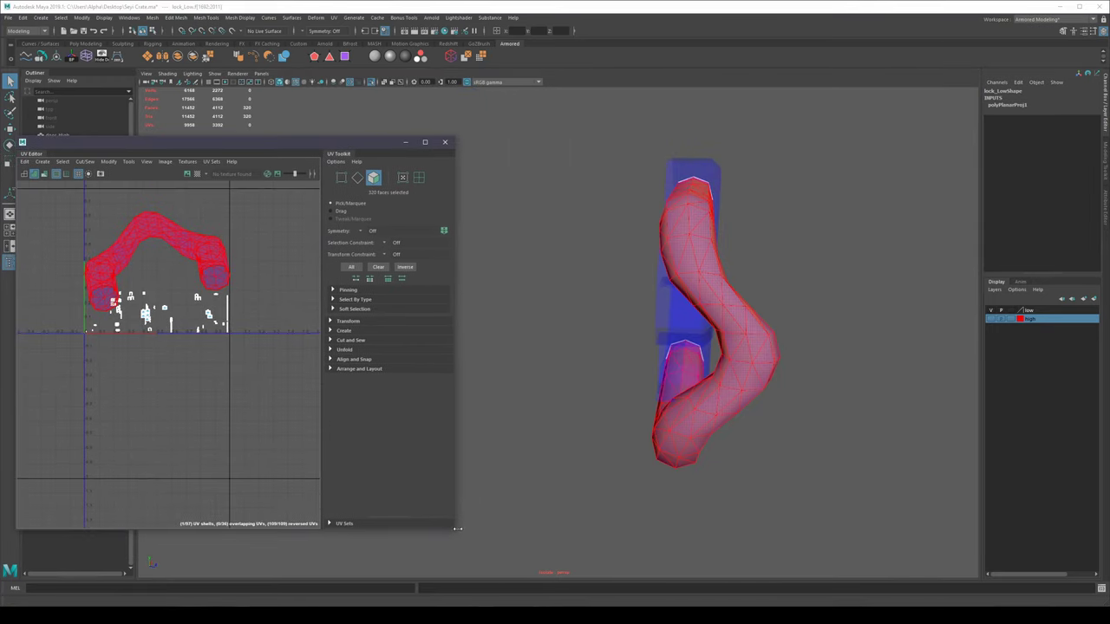
drag(455, 529, 460, 472)
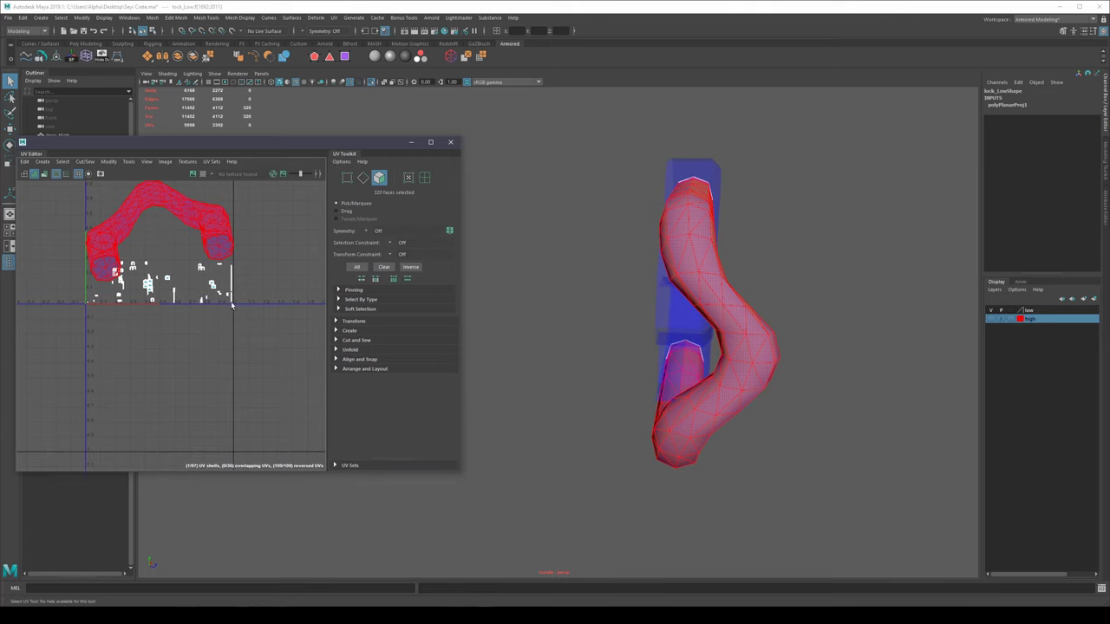
alt+middle_drag(231, 305, 252, 379)
alt+right_drag(229, 314, 252, 325)
Step: Select the lengthwise line of edges along the back of the U-shaped bar, save the scene and cut the UVs along it
alt+drag(599, 309, 650, 234)
right_drag(648, 234, 644, 206)
click(582, 223)
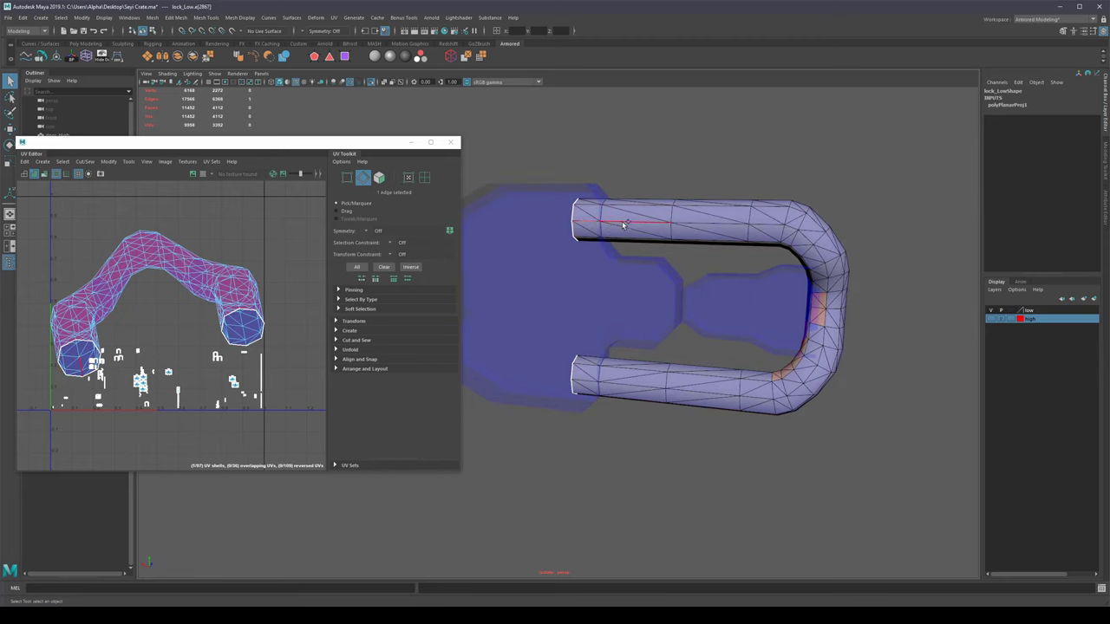
mouse_move(622, 224)
mouse_down()
mouse_move(796, 240)
mouse_move(824, 256)
mouse_move(840, 293)
mouse_up()
key(ctrl+s)
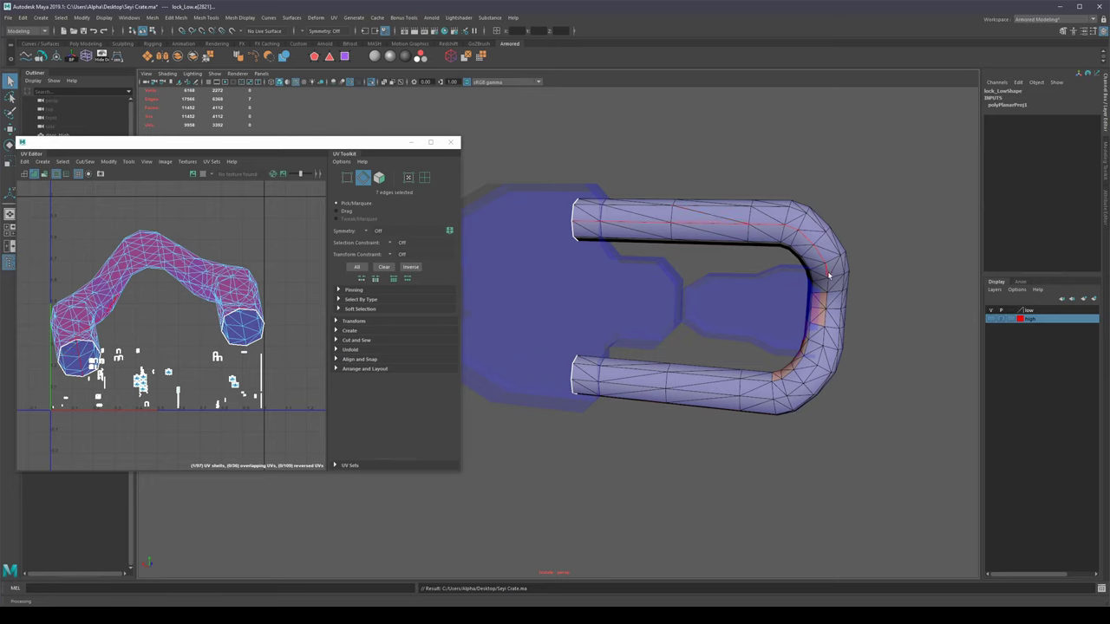
mouse_move(828, 276)
mouse_down()
mouse_move(829, 351)
mouse_move(779, 399)
mouse_move(573, 381)
mouse_up()
shift+right_click(271, 247)
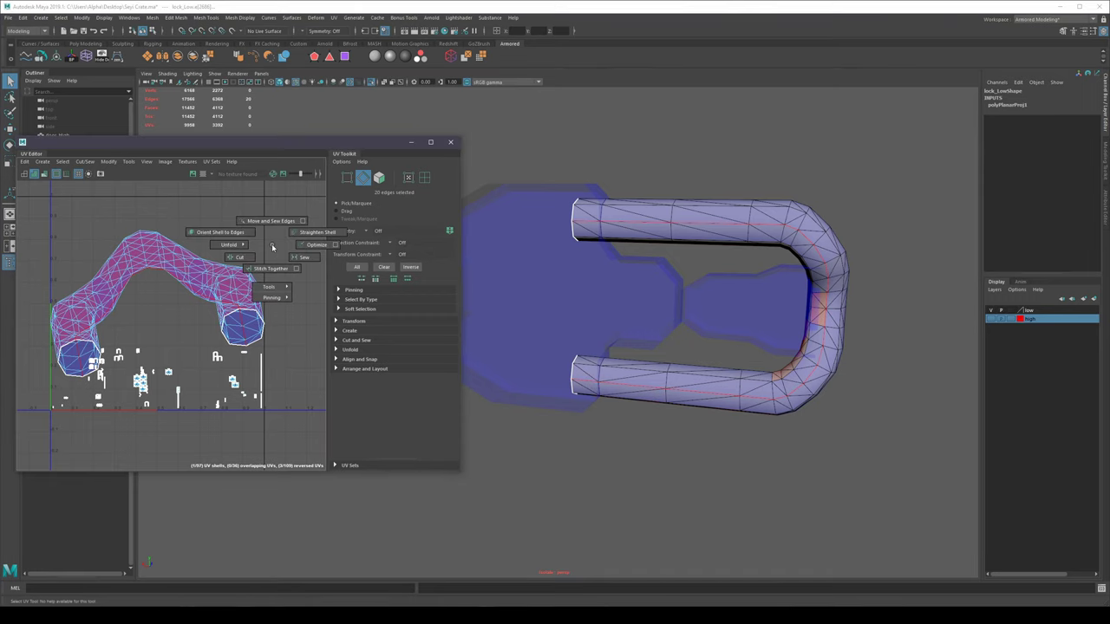
click(240, 257)
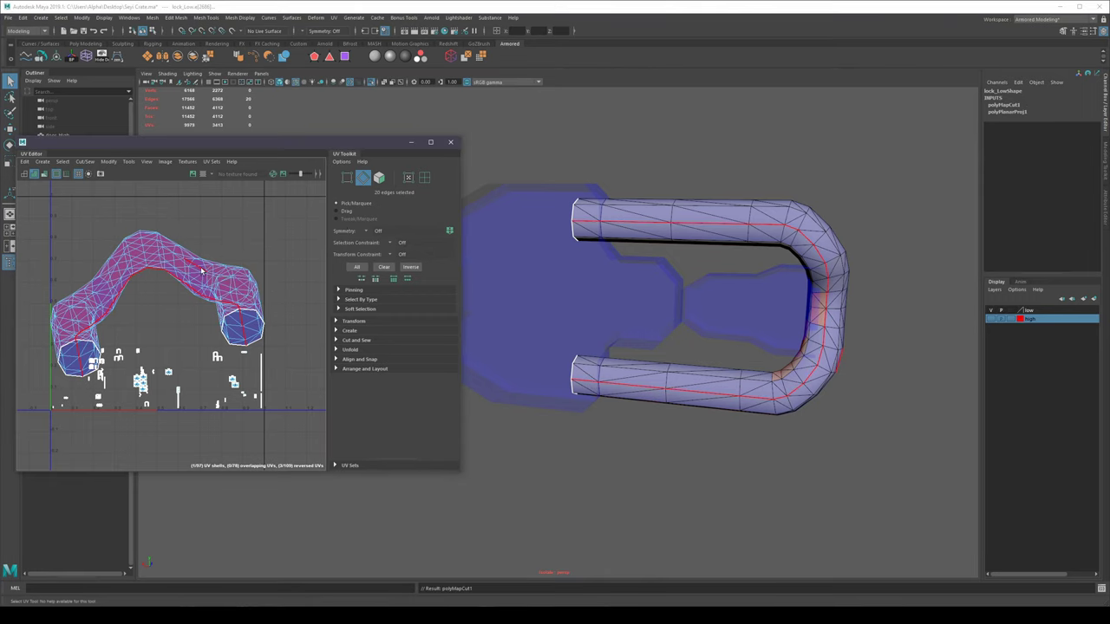
Step: Convert the cut edges to a selection of the bar's whole face shell and unfold it into one continuous strip
ctrl+right_drag(201, 271, 101, 251)
shift+right_click(178, 267)
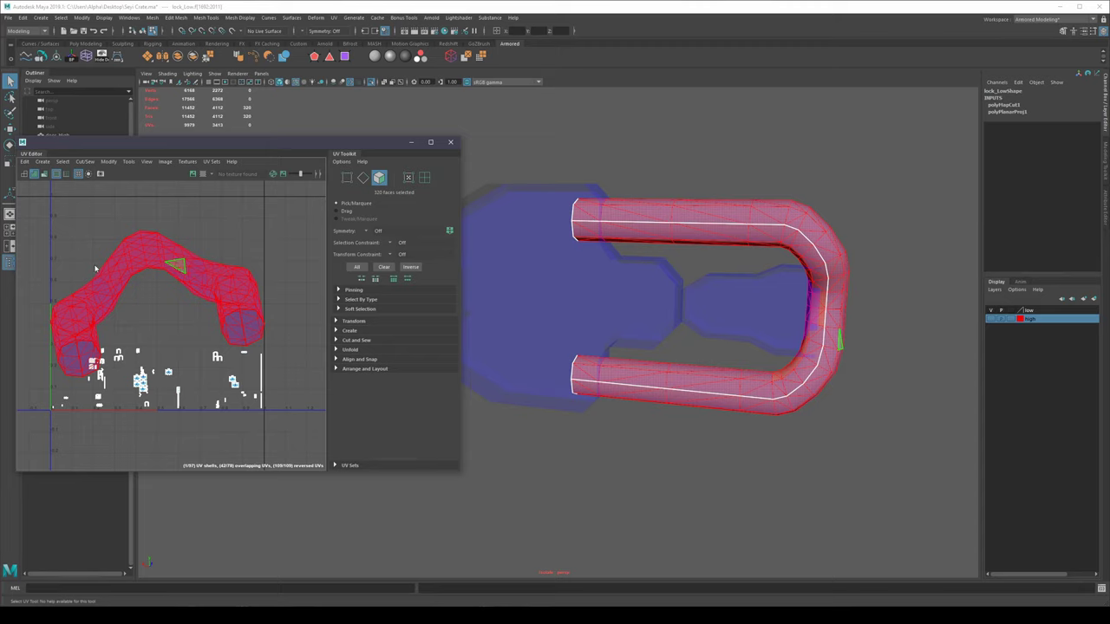
scroll(195, 282, down, 5)
scroll(196, 283, up, 3)
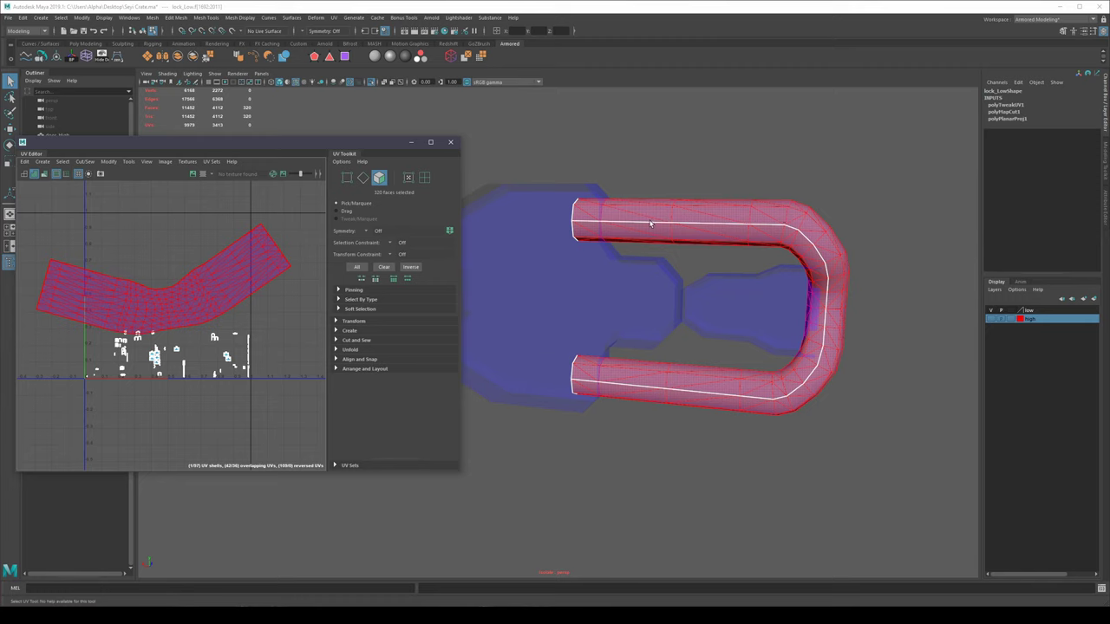
Step: Select the faces bordering the bar's lengthwise seam to compare them with the strip's outer UV borders, clearing the selection when done
right_drag(650, 224, 647, 252)
click(772, 136)
key(Tab)
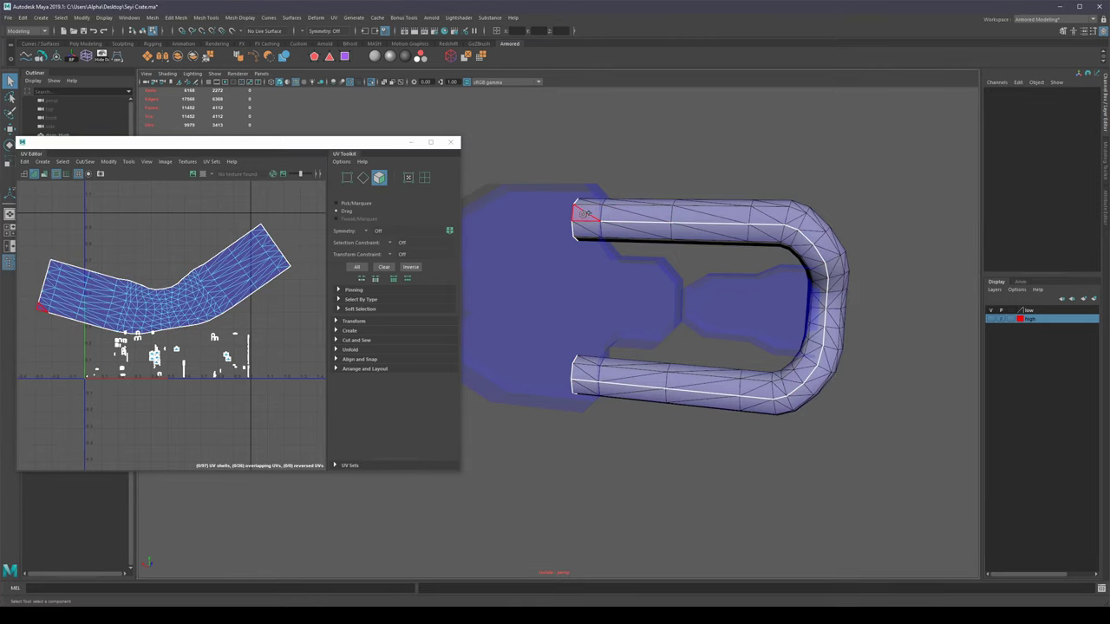
mouse_move(586, 213)
mouse_down()
mouse_move(766, 220)
mouse_move(581, 227)
mouse_up()
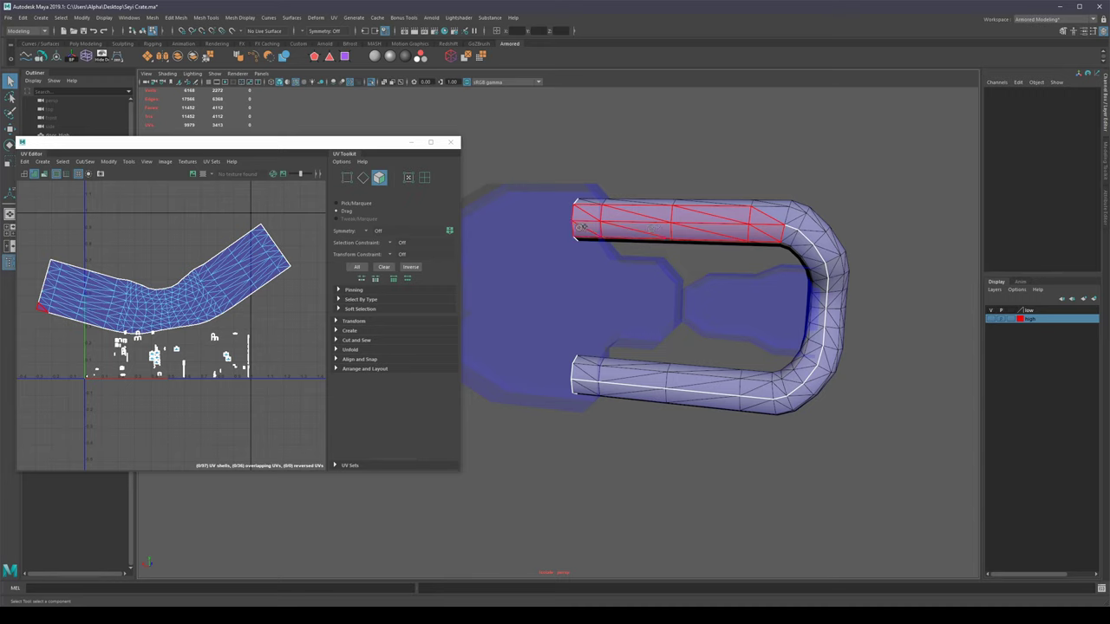
mouse_move(775, 215)
mouse_down()
mouse_move(812, 236)
mouse_move(828, 276)
mouse_move(804, 244)
mouse_up()
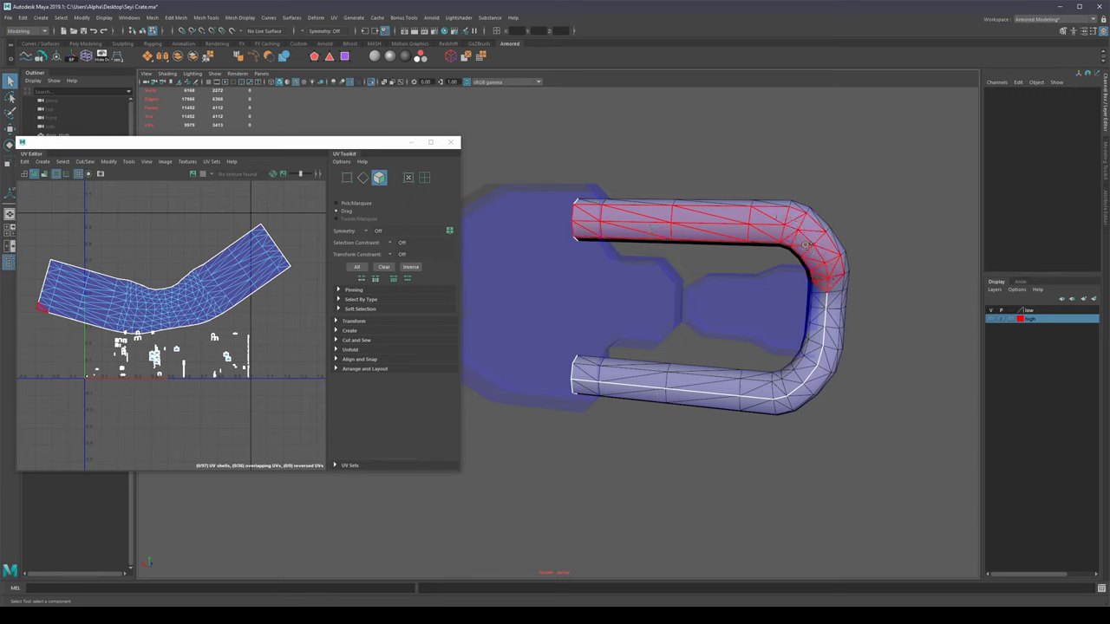
mouse_move(830, 285)
mouse_down()
mouse_move(830, 312)
mouse_move(819, 298)
mouse_move(826, 349)
mouse_up()
mouse_move(809, 386)
mouse_down()
mouse_move(783, 402)
mouse_move(737, 403)
mouse_move(797, 382)
mouse_move(711, 389)
mouse_move(595, 374)
mouse_move(606, 388)
mouse_move(668, 395)
mouse_move(590, 389)
mouse_up()
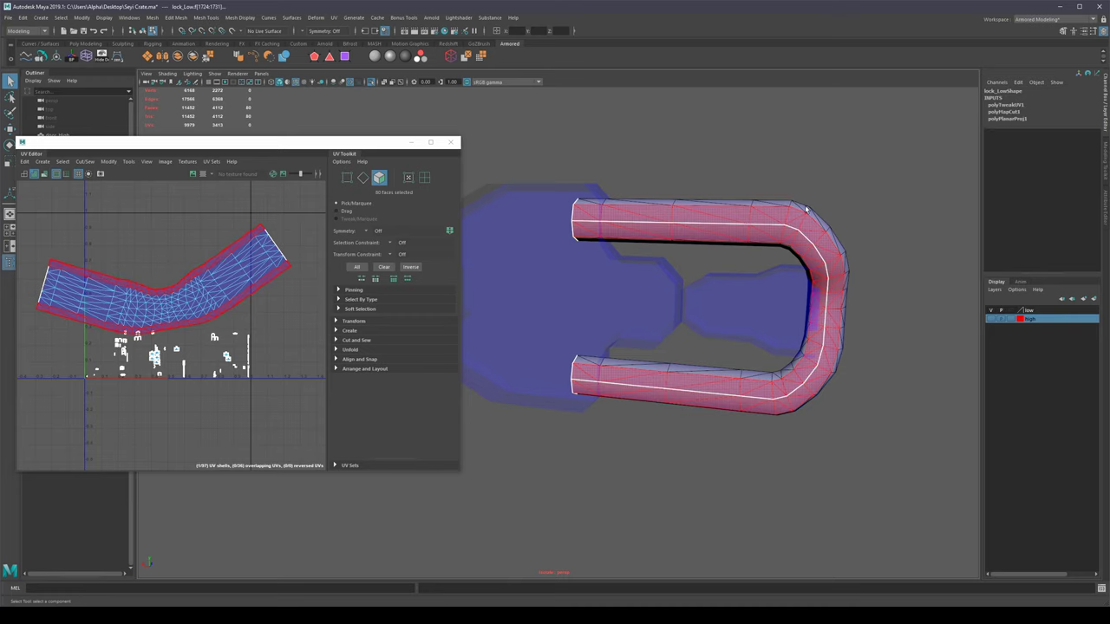
alt+drag(907, 258, 854, 351)
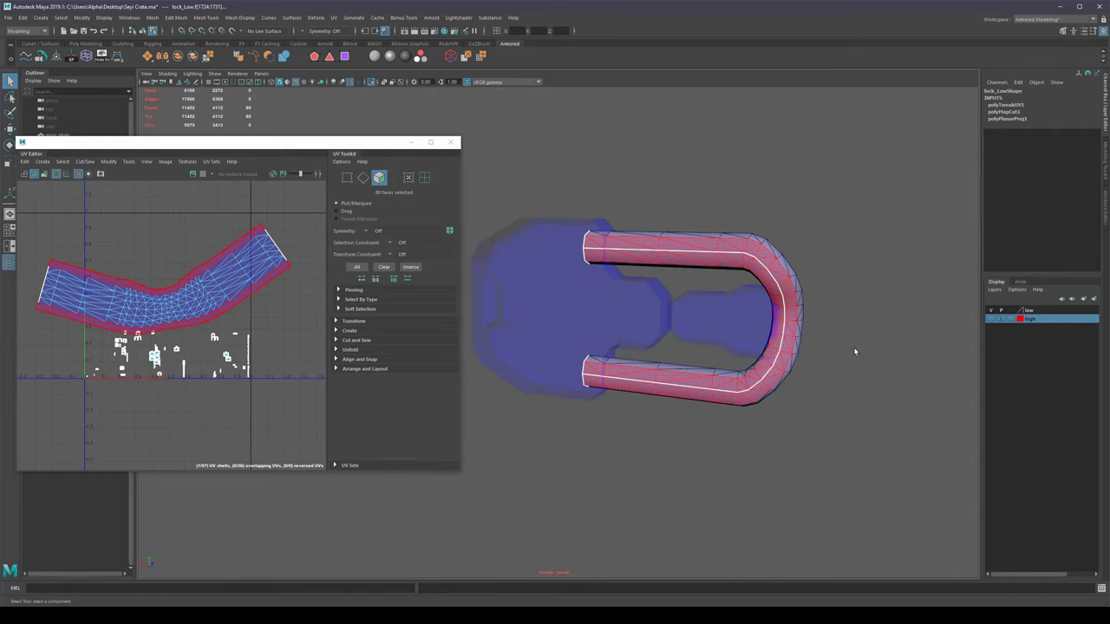
click(854, 352)
Step: Bring back the whole low-poly crate with its combined UV layout and select the unfolded bar's shell in it
alt+drag(784, 260, 555, 271)
click(610, 270)
alt+middle_drag(511, 282, 592, 306)
alt+drag(651, 291, 694, 287)
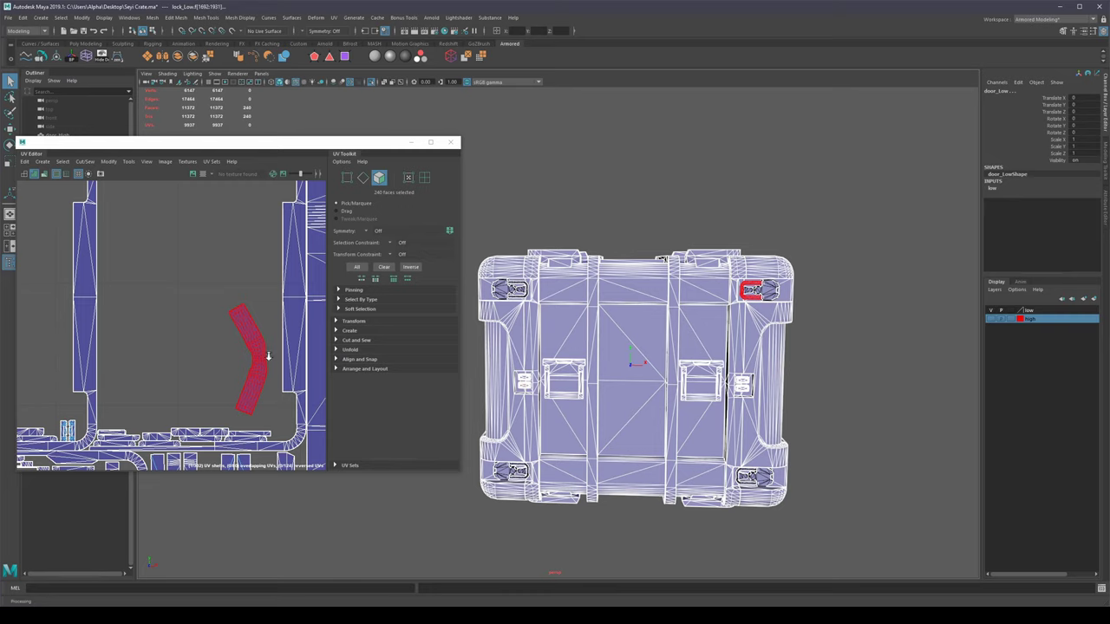
scroll(268, 356, up, 3)
scroll(221, 347, down, 3)
scroll(230, 364, up, 3)
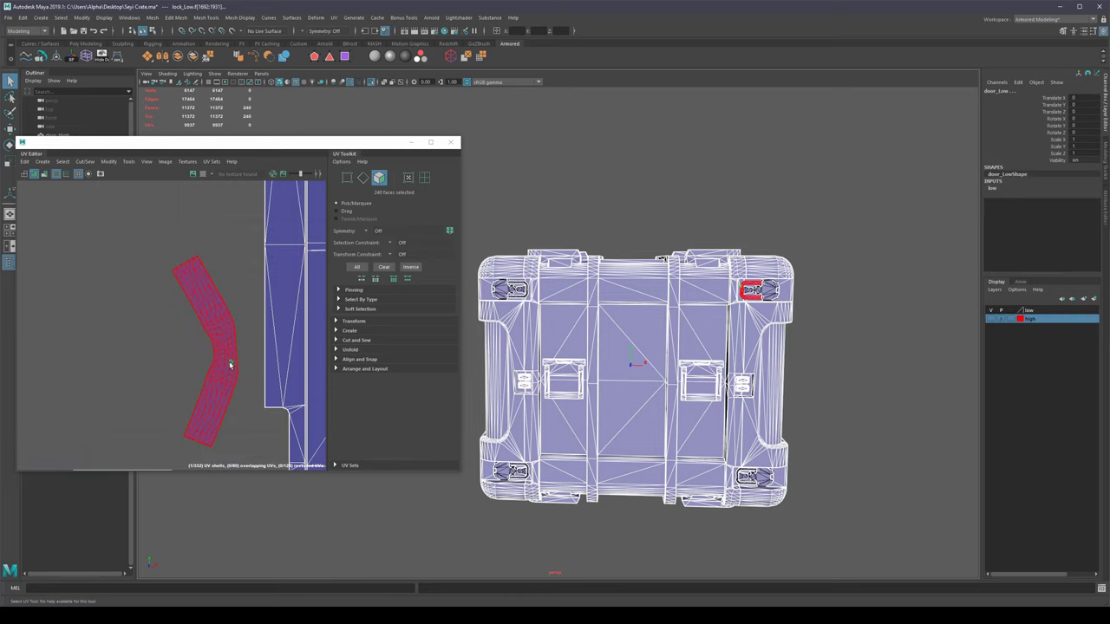
Step: Scale the unfolded bar's UV shell down slightly within the empty gap of the crate's UV layout
key(w)
scroll(218, 366, down, 5)
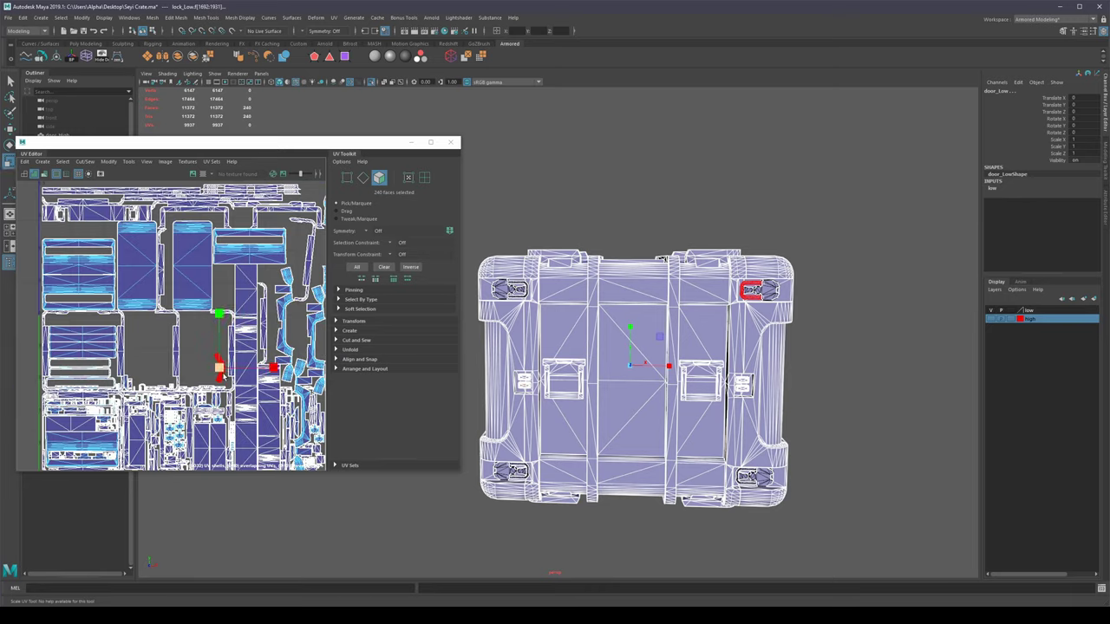
scroll(213, 347, up, 5)
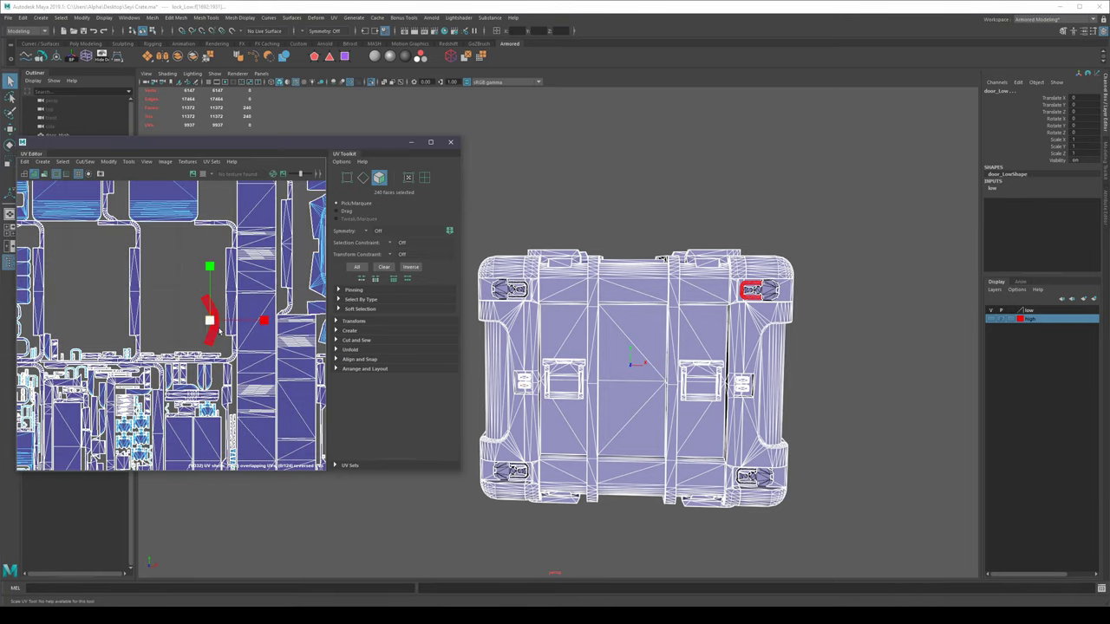
key(r)
key(q)
alt+middle_drag(279, 272, 283, 310)
Step: Return to object selection, select all low-poly crate objects and export them as the FBX file crateSingleUVmap_Low_NEW
right_drag(816, 205, 840, 189)
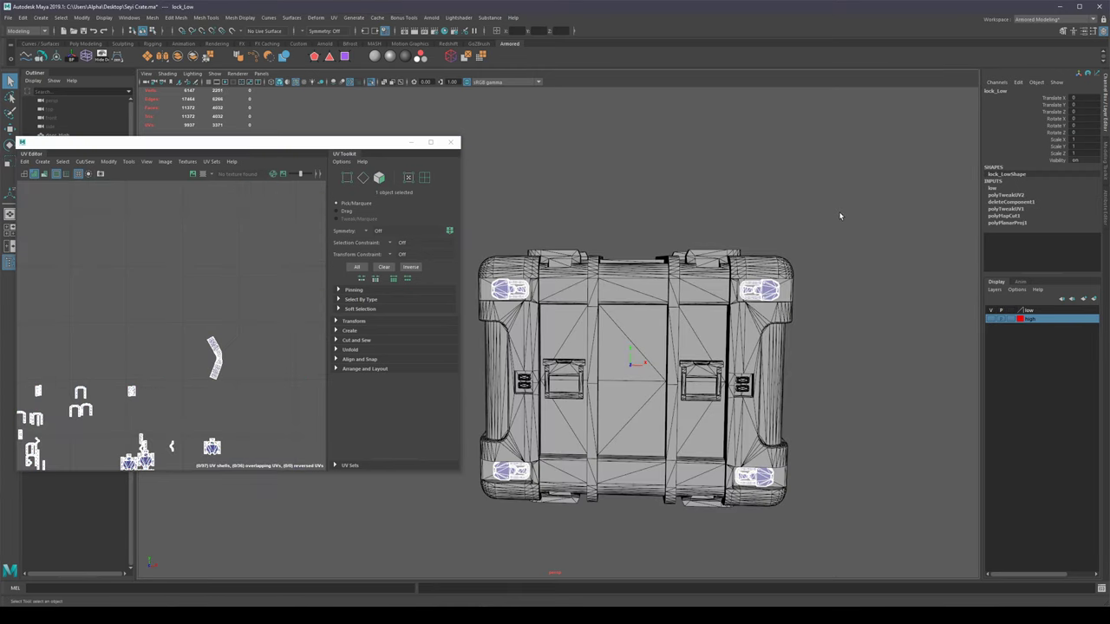
click(615, 450)
key(ctrl+alt+e)
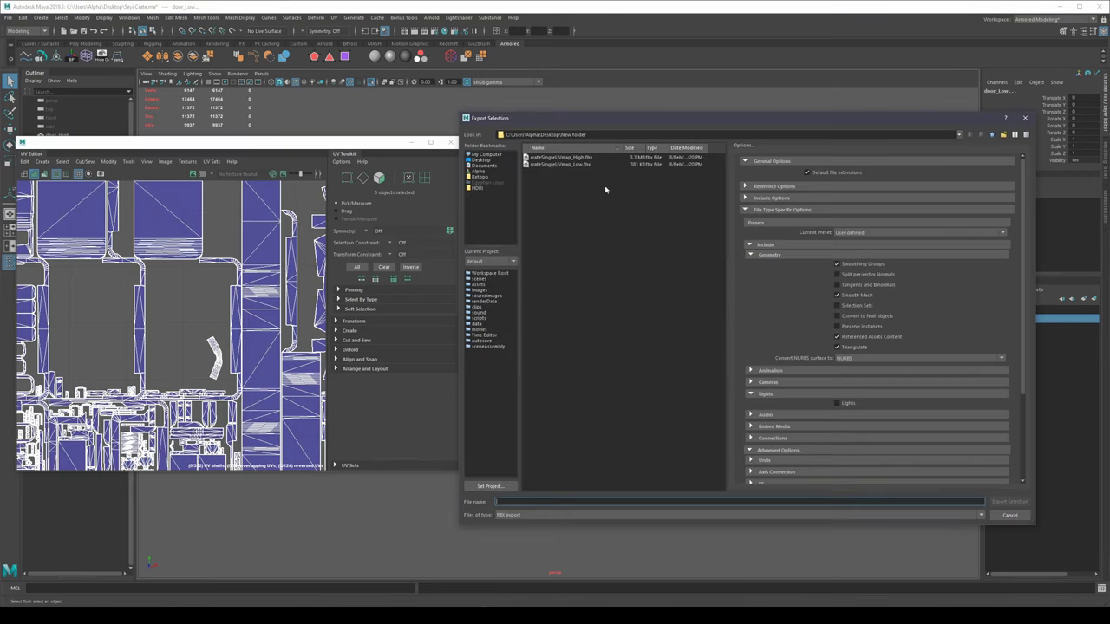
click(565, 164)
click(554, 502)
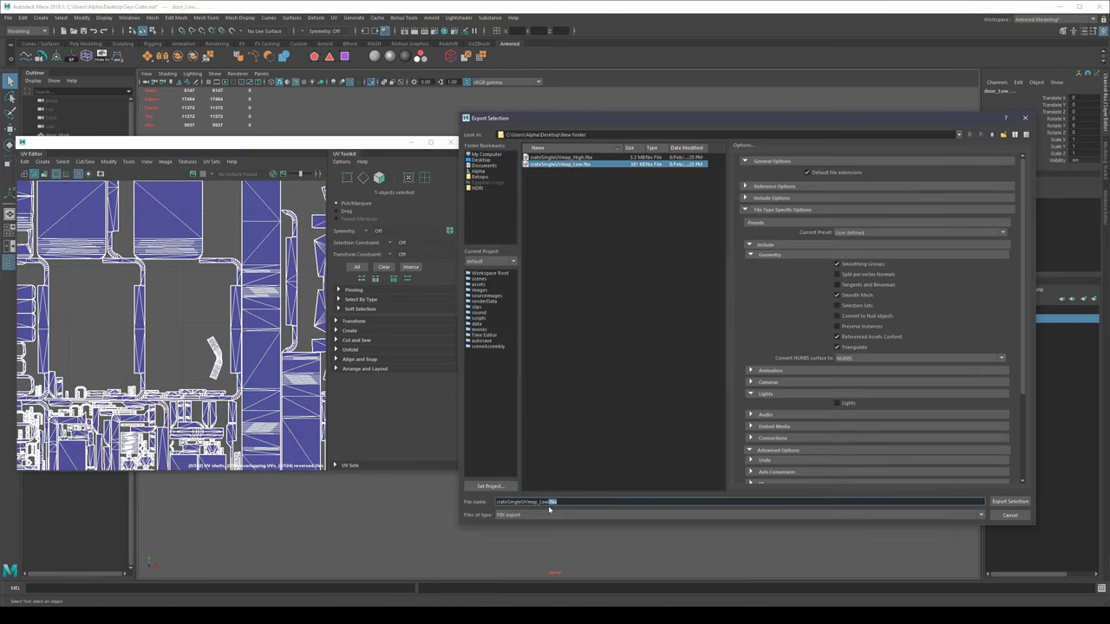
text(_NEW)
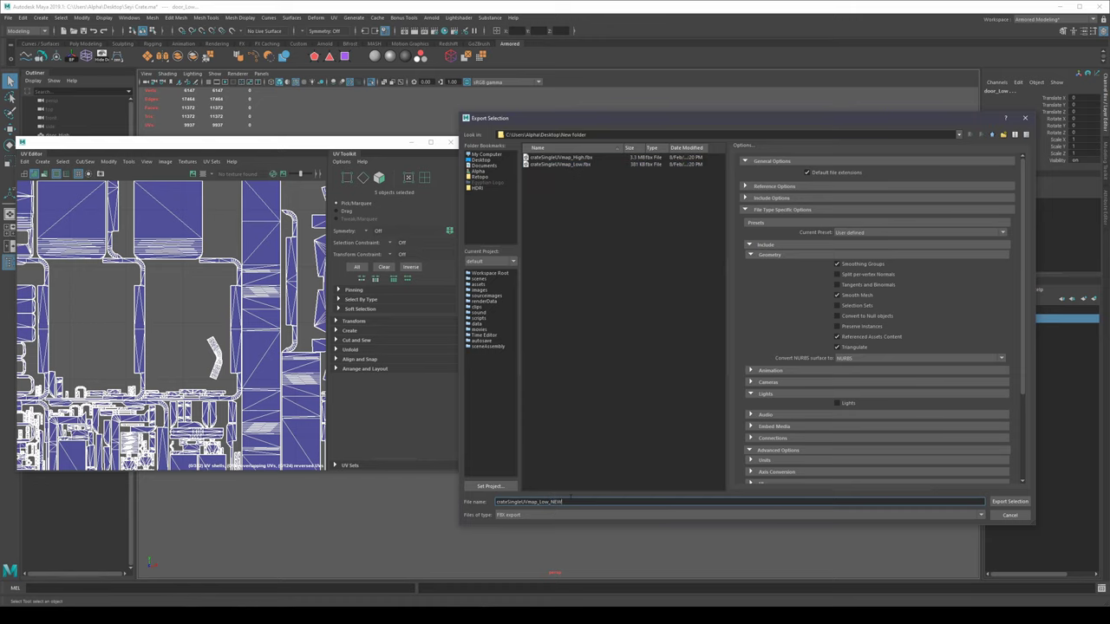
click(1010, 501)
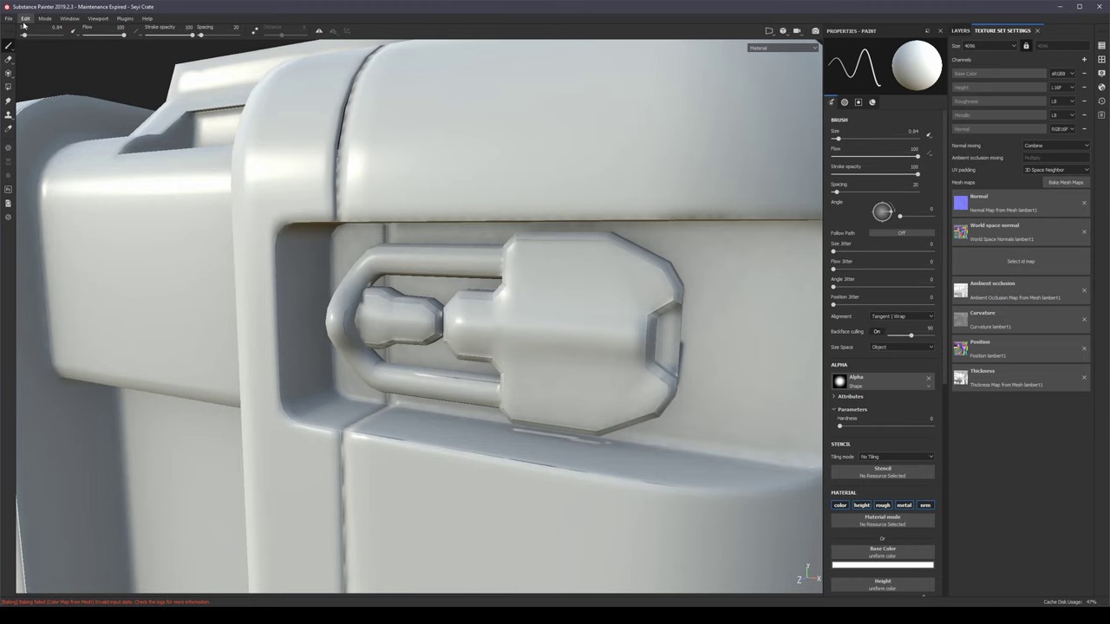
Step: In Substance Painter, replace the project mesh with crateSingleUVmap_Low_NEW.fbx, preserving stroke positions on the mesh
click(25, 18)
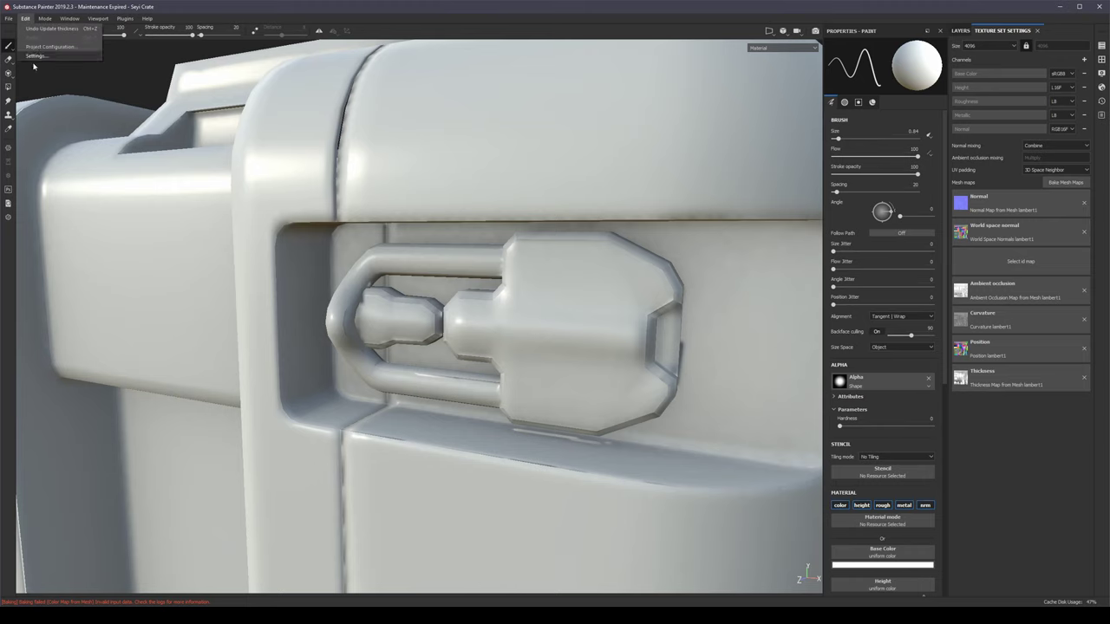
click(50, 46)
click(609, 251)
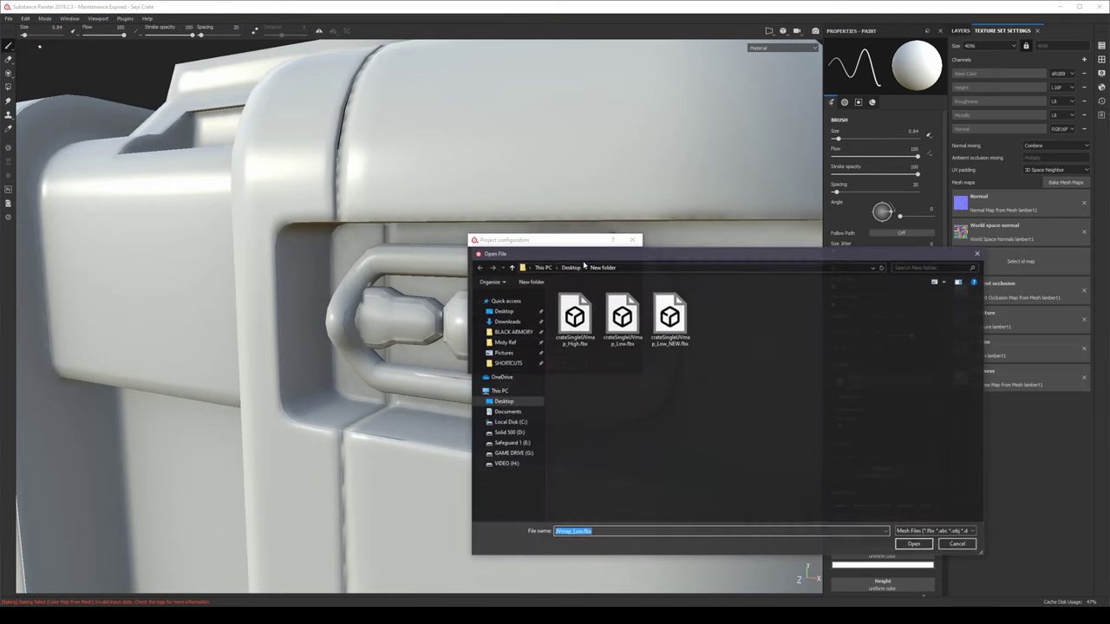
double_click(669, 319)
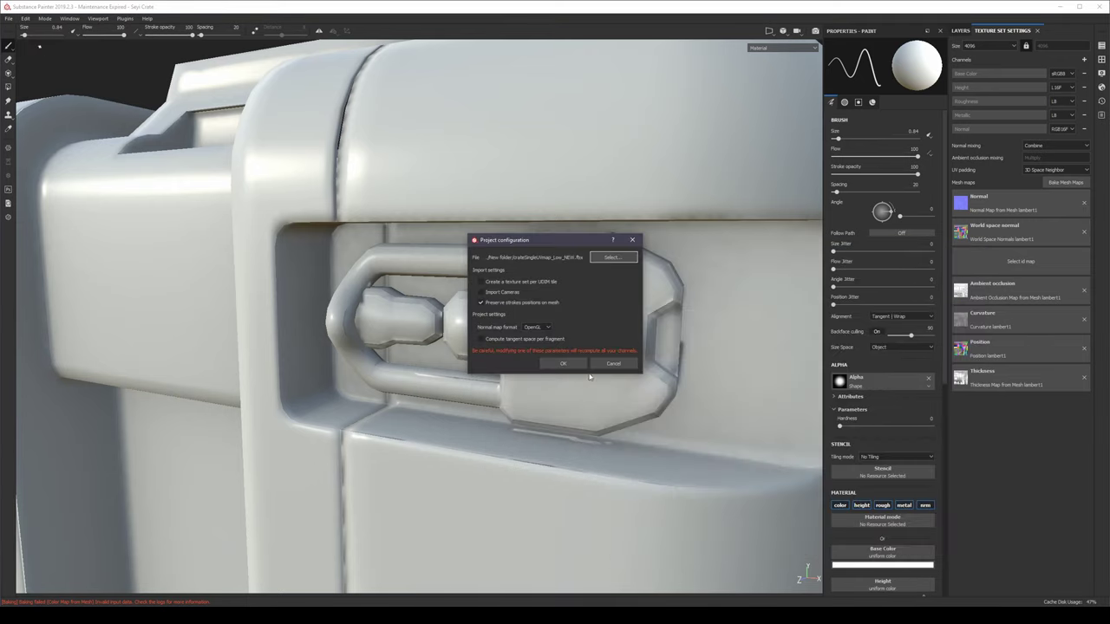
click(563, 363)
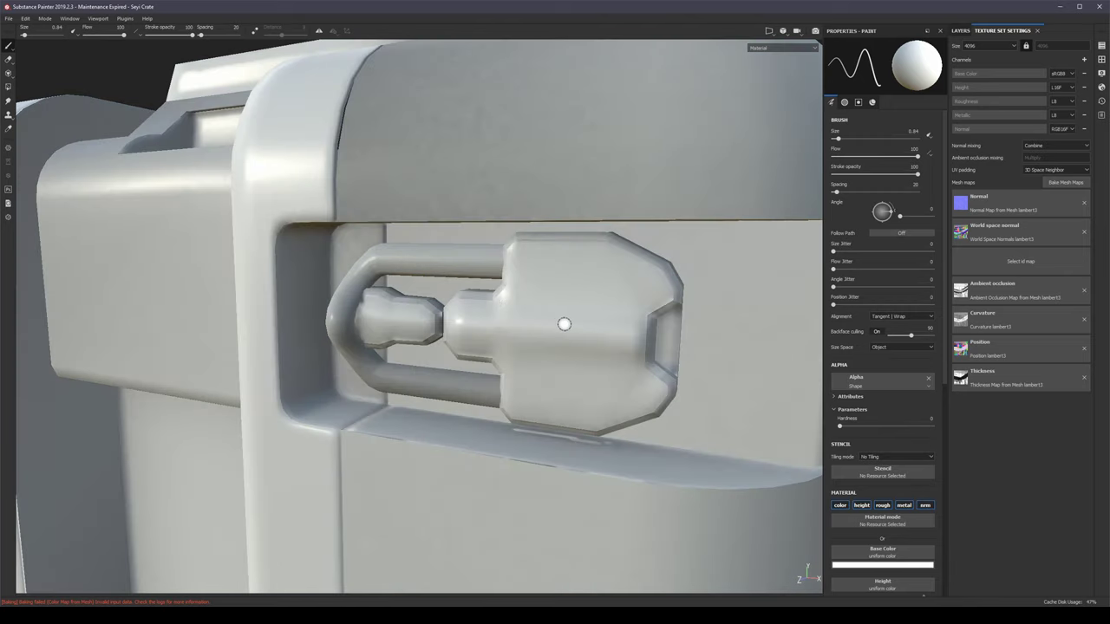
Step: Bake all mesh maps for the replaced crate mesh with the existing bake settings and dismiss the baking report
click(1066, 182)
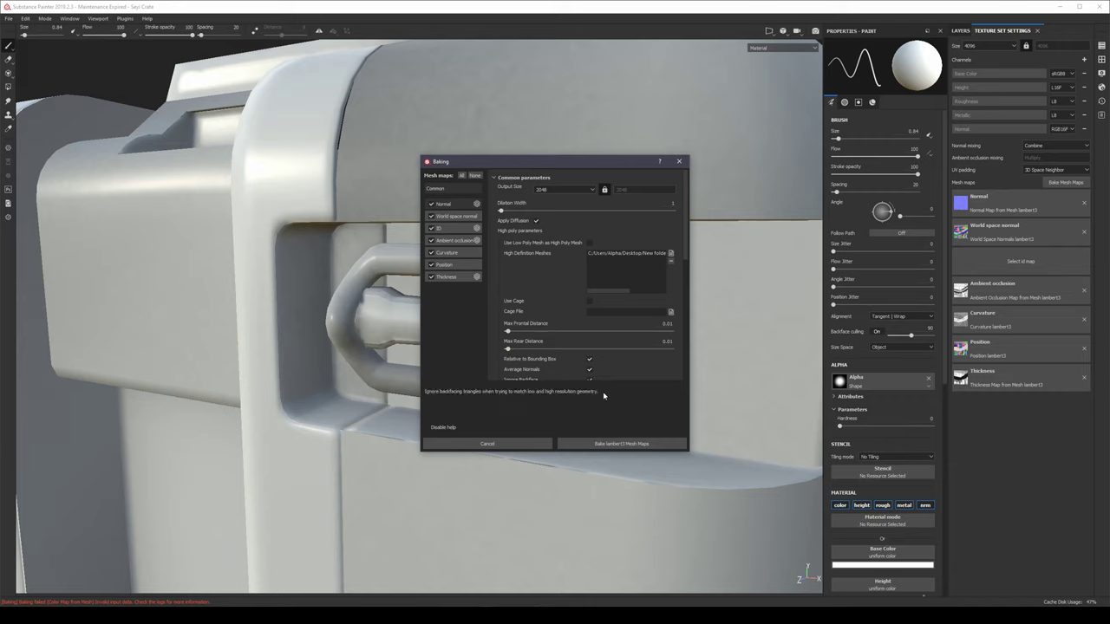
scroll(683, 249, down, 3)
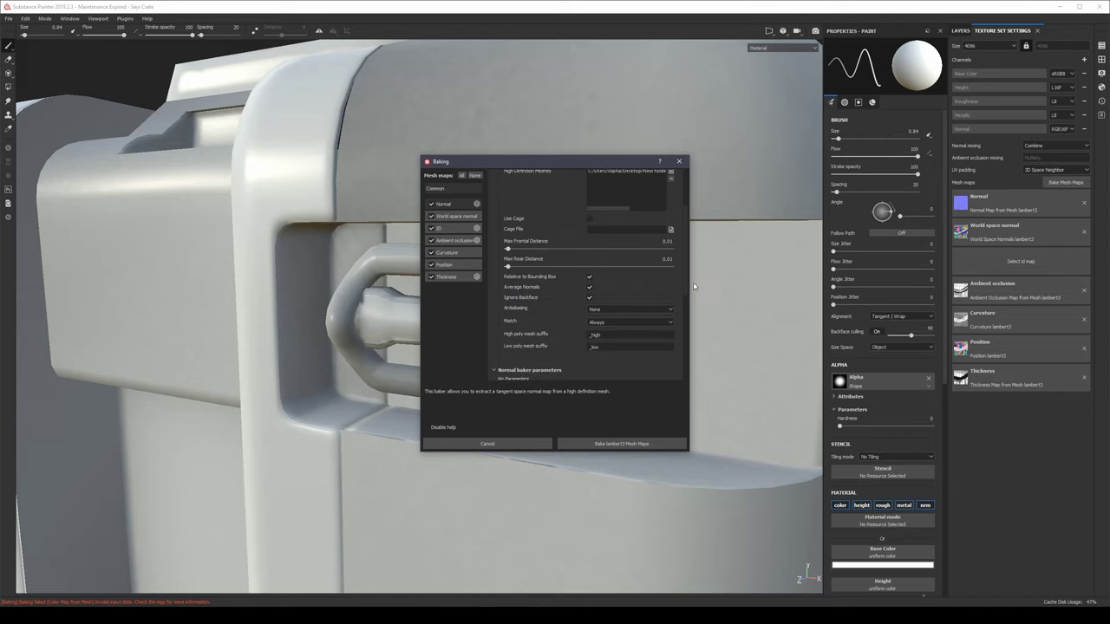
click(620, 444)
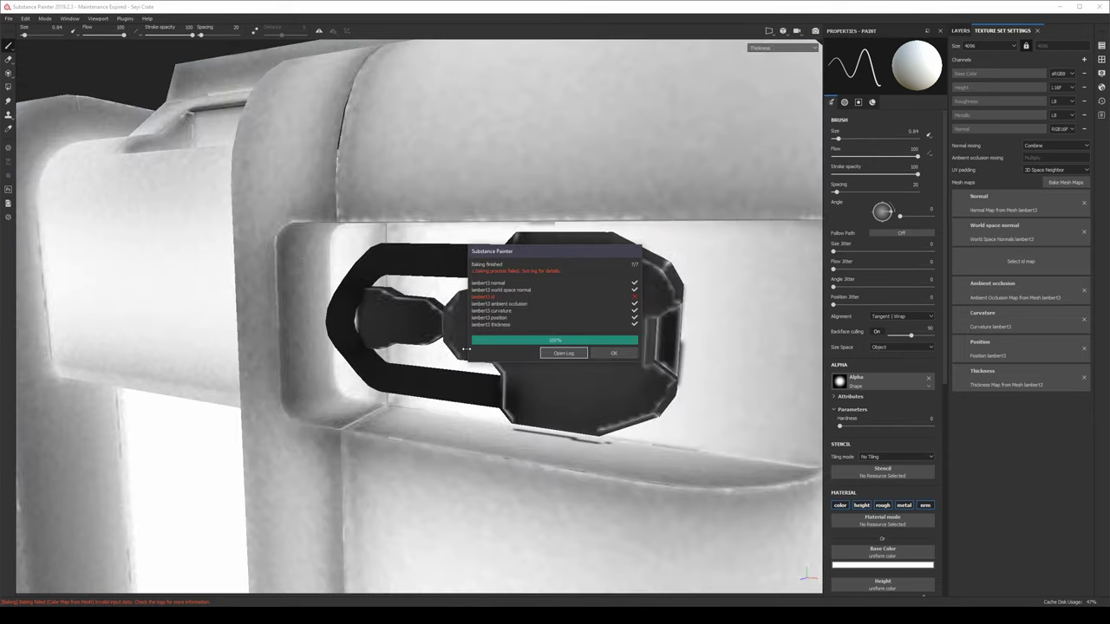
click(614, 353)
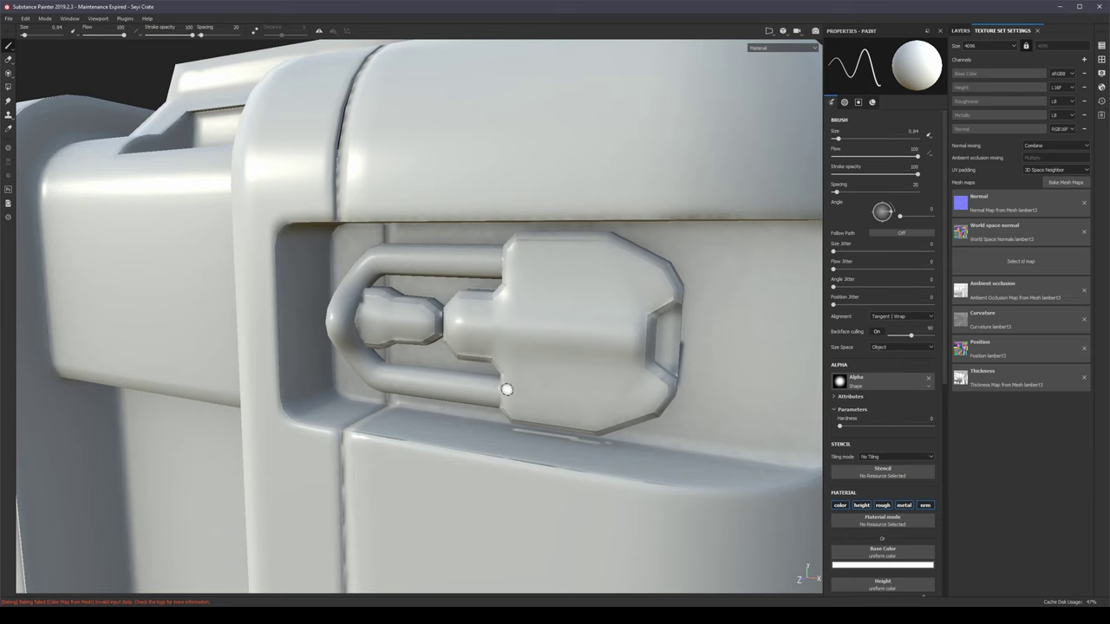
Step: Switch to Maya, select all low-poly crate objects and unlock their normals
key(alt+Tab)
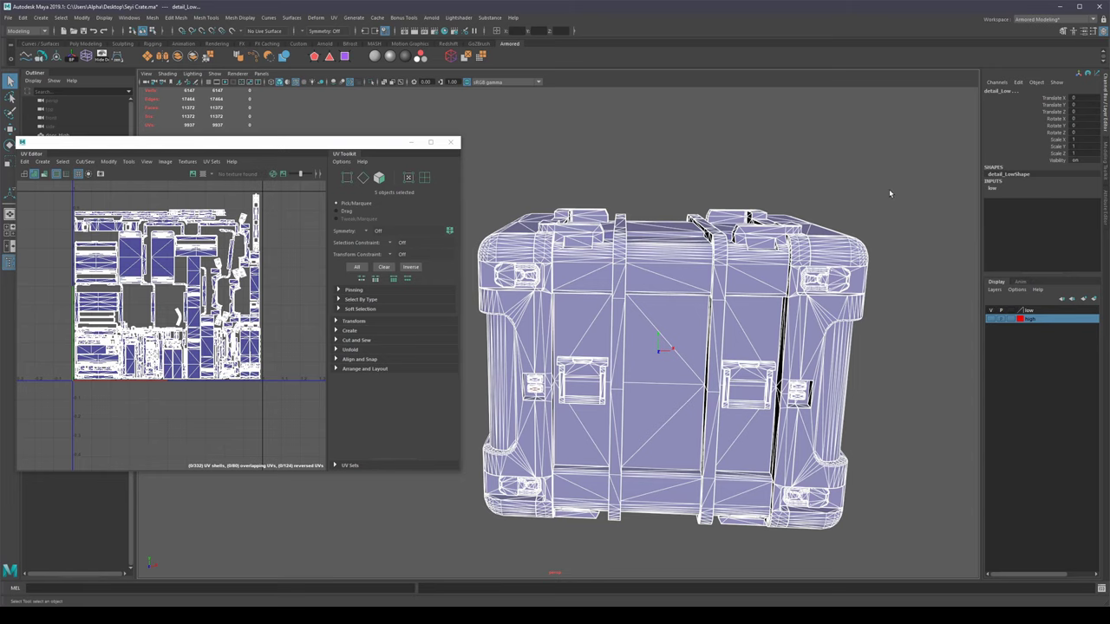
drag(889, 192, 506, 489)
click(240, 18)
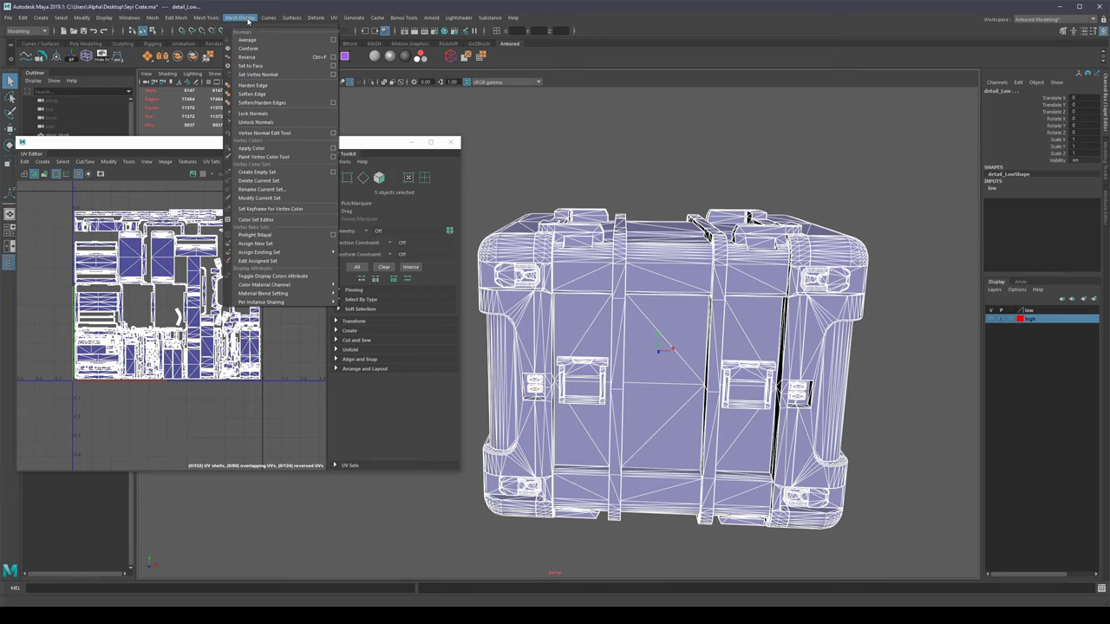
click(268, 124)
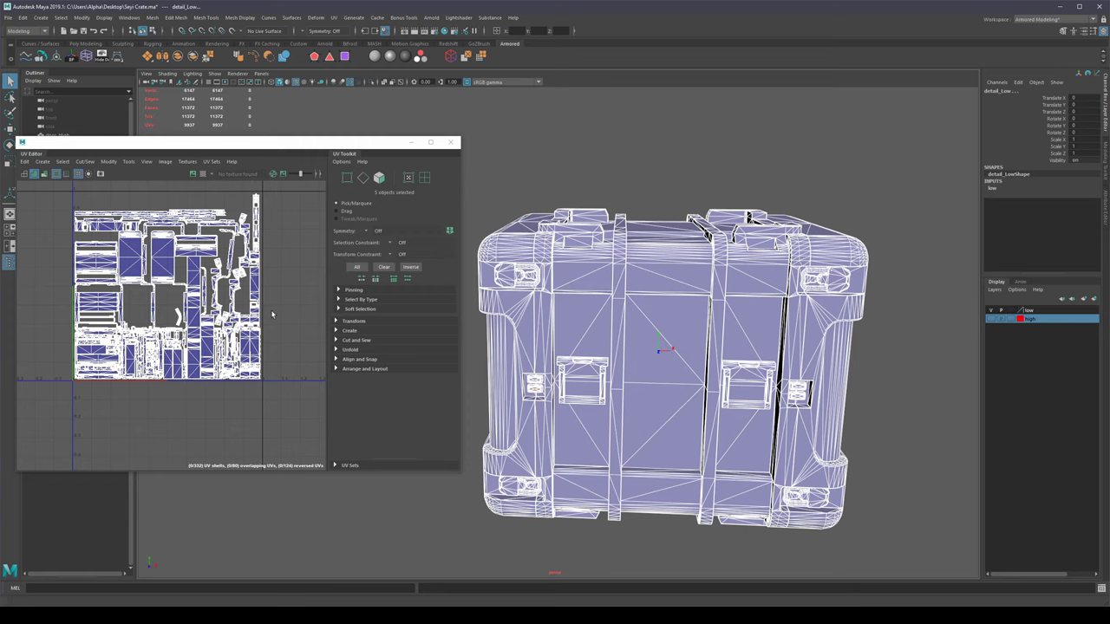
Step: Select all edges of the low-poly crate in the UV layout, soften them and clear the selection
alt+middle_drag(234, 269, 233, 295)
right_drag(237, 376, 279, 299)
drag(297, 199, 45, 425)
shift+right_drag(772, 154, 838, 154)
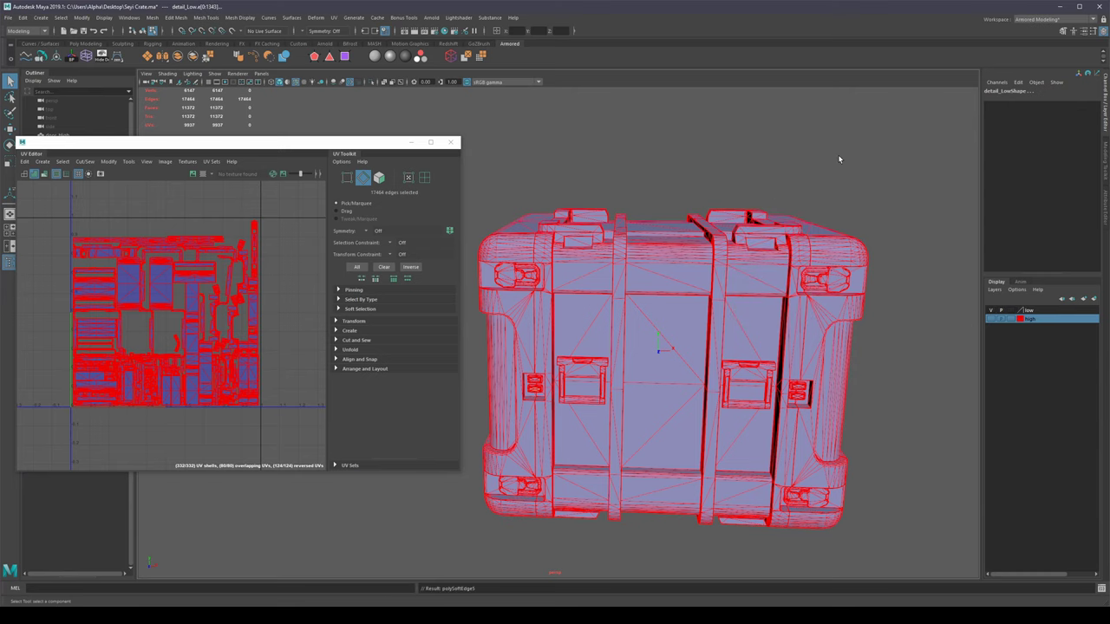
click(897, 405)
alt+drag(896, 406, 894, 422)
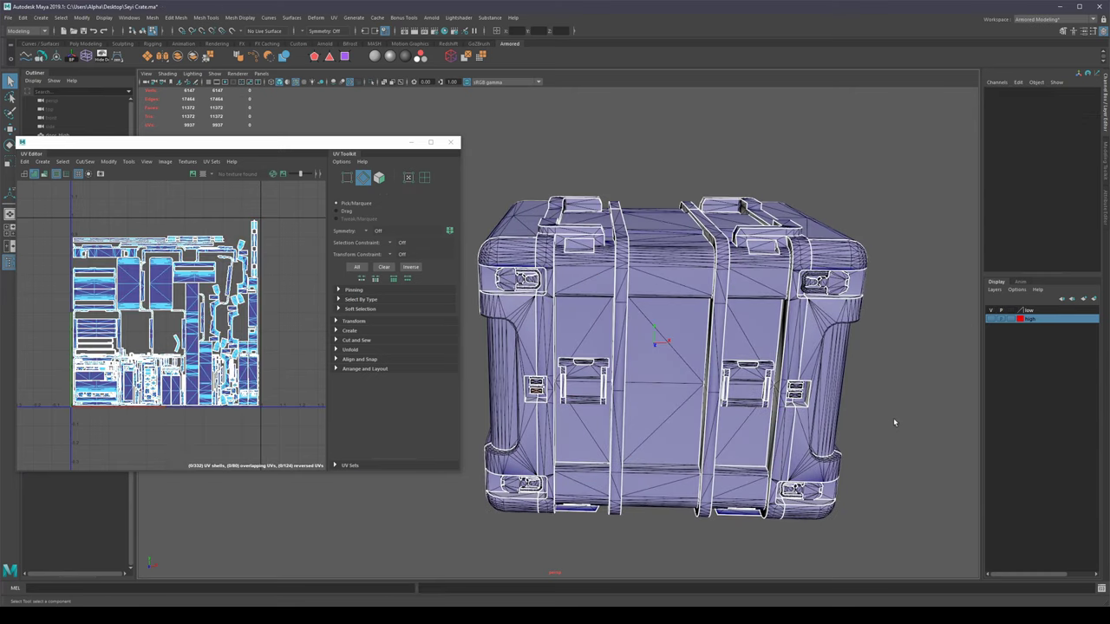
Step: Select every UV texture border edge on the crate, harden those edges and clear the selection
click(339, 299)
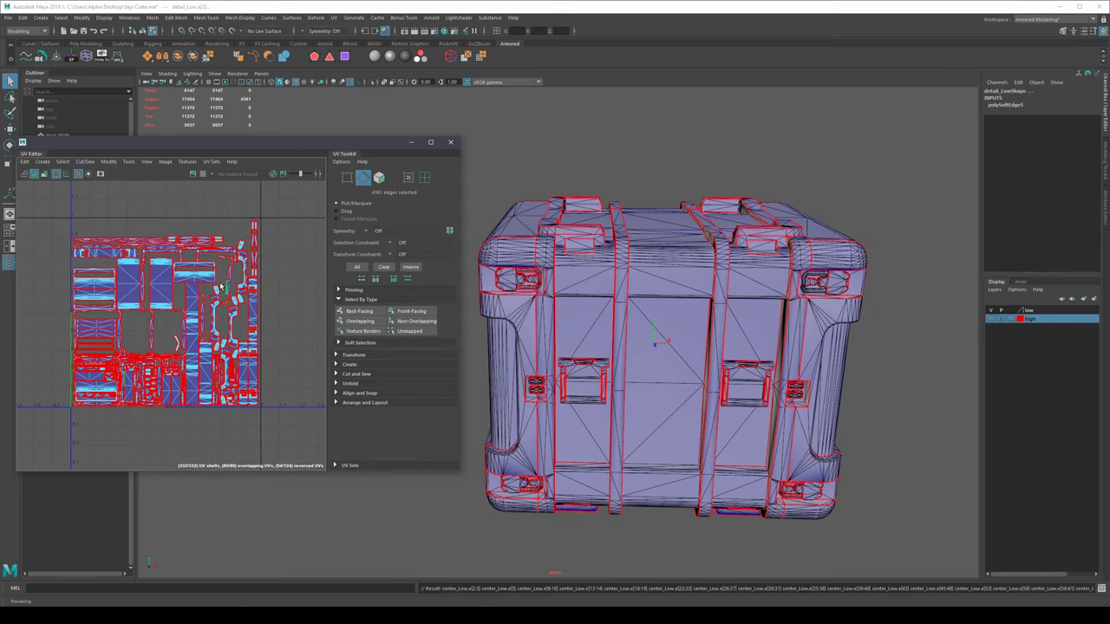
scroll(260, 295, up, 5)
scroll(260, 295, up, 2)
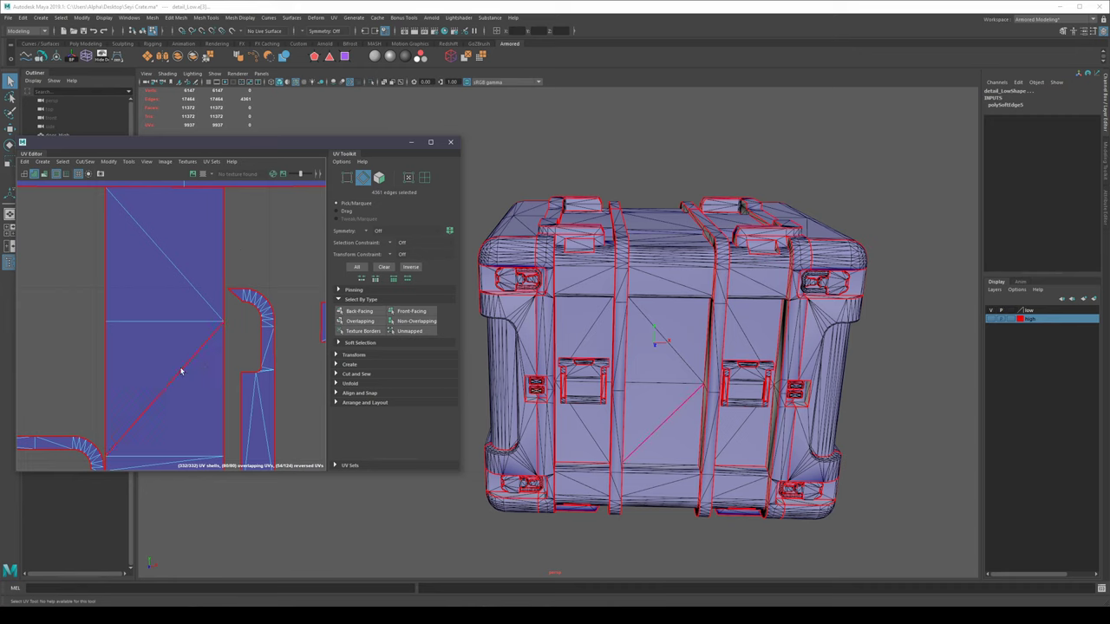
scroll(181, 371, down, 10)
scroll(133, 312, down, 3)
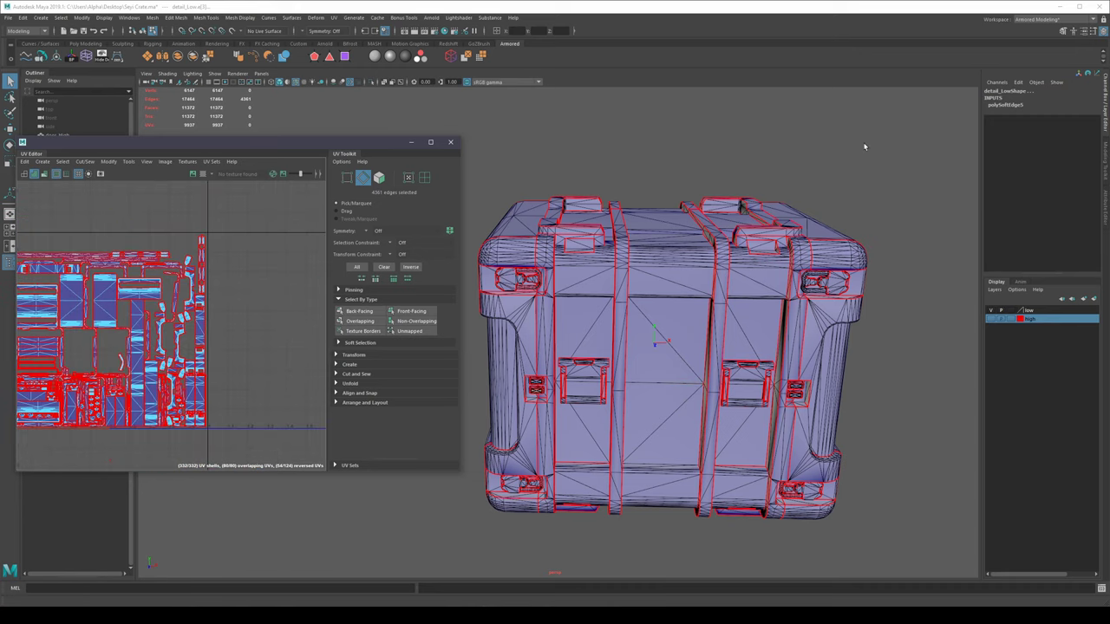
click(871, 48)
shift+right_drag(830, 173, 923, 198)
click(909, 374)
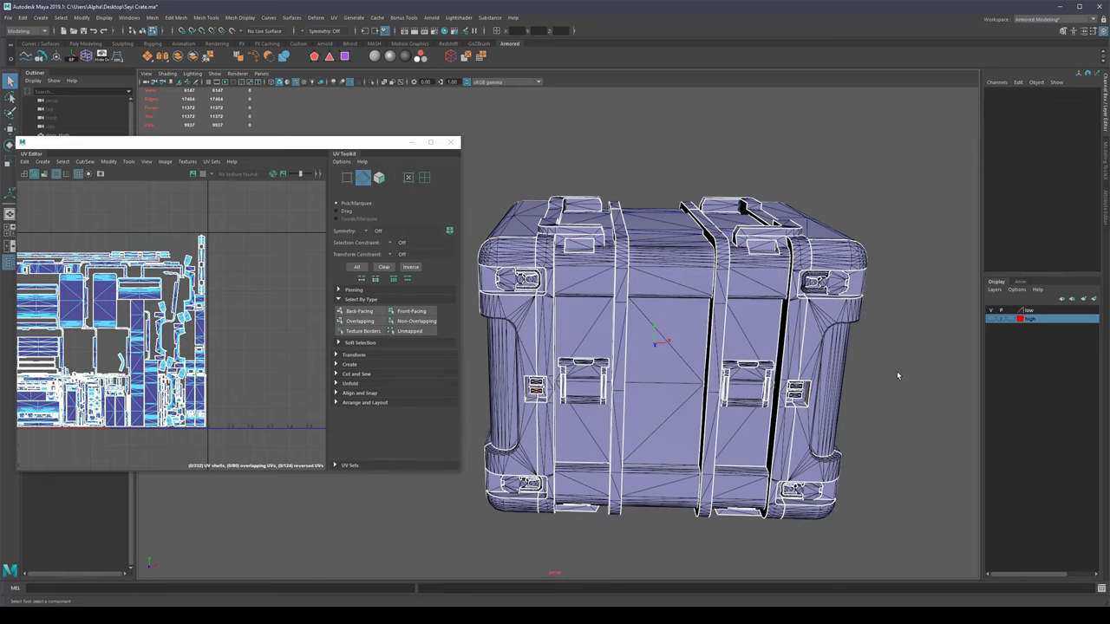
Step: Return to object selection, select all low-poly crate objects and export them as the FBX file crateSingleUVmap_Low_NEW2
key(F8)
click(915, 366)
drag(895, 152, 445, 534)
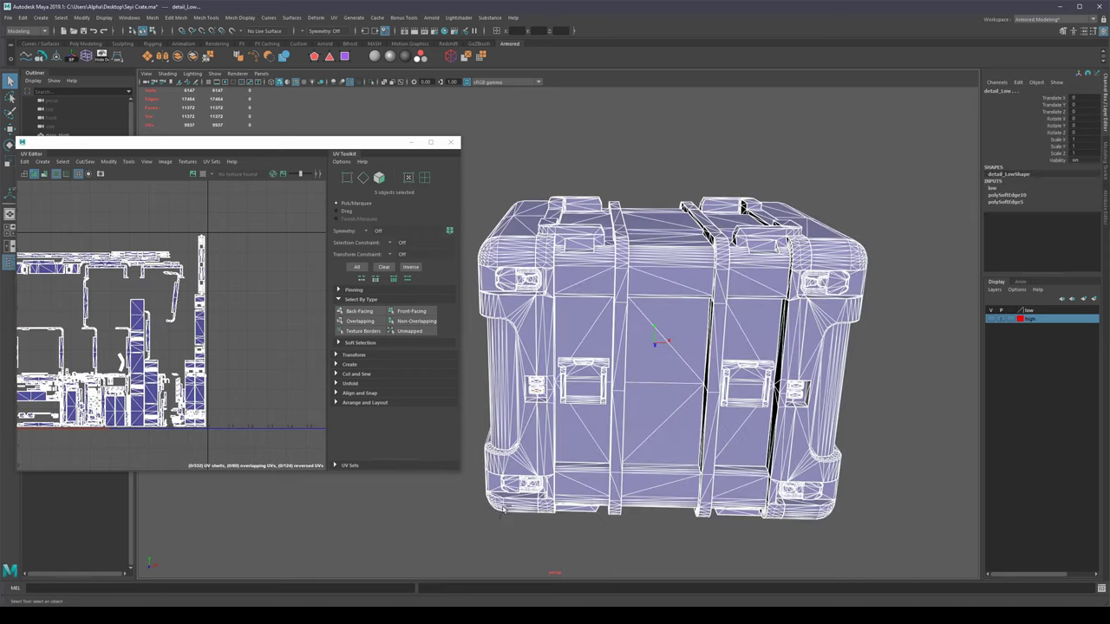
key(ctrl+shift+e)
click(592, 172)
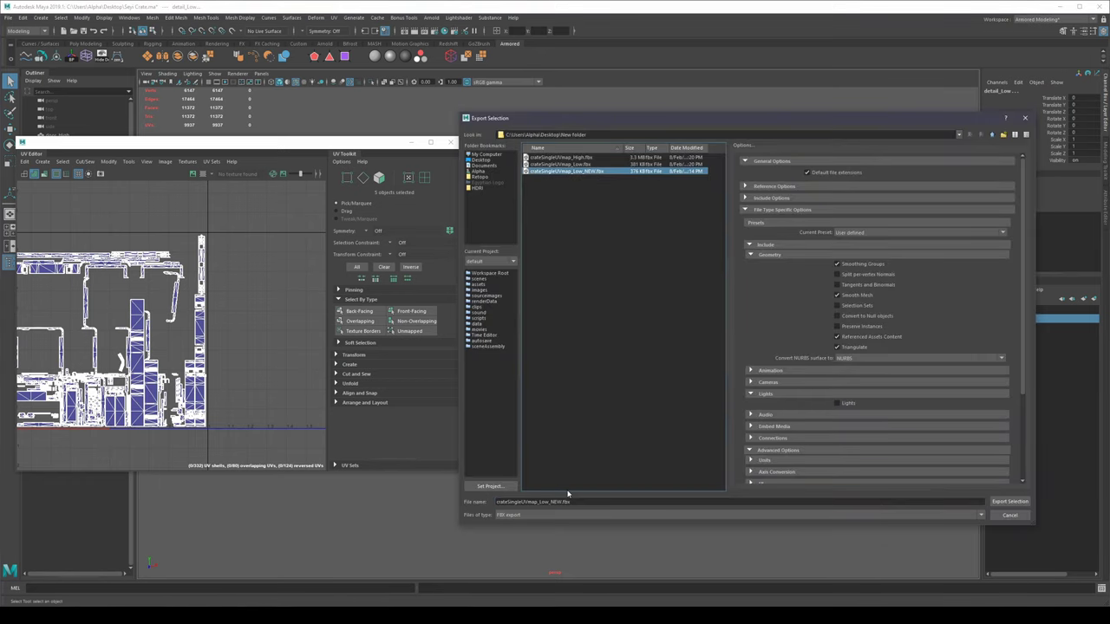
click(1022, 504)
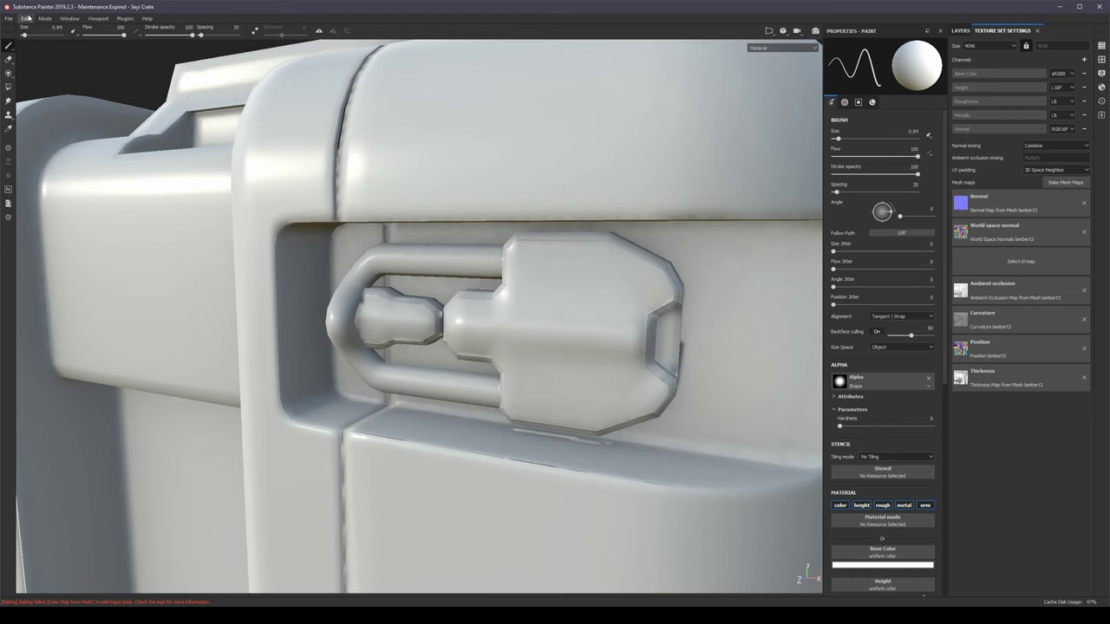
Step: In Substance Painter, replace the project mesh with crateSingleUVmap_Low_NEW2.fbx and rebake all of its mesh maps
click(26, 18)
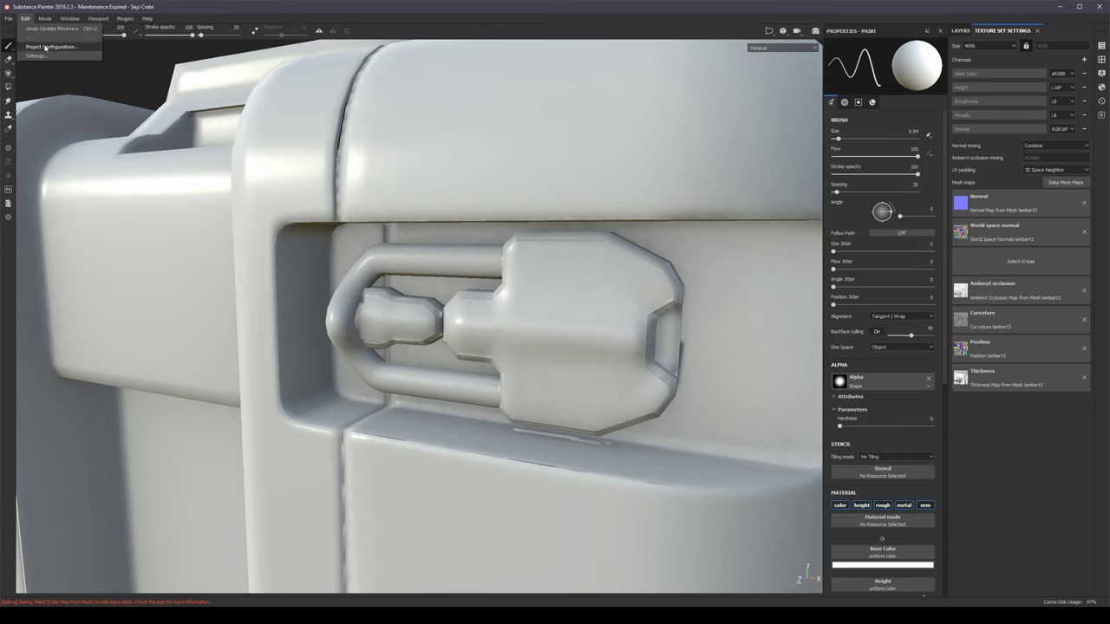
click(45, 48)
click(609, 258)
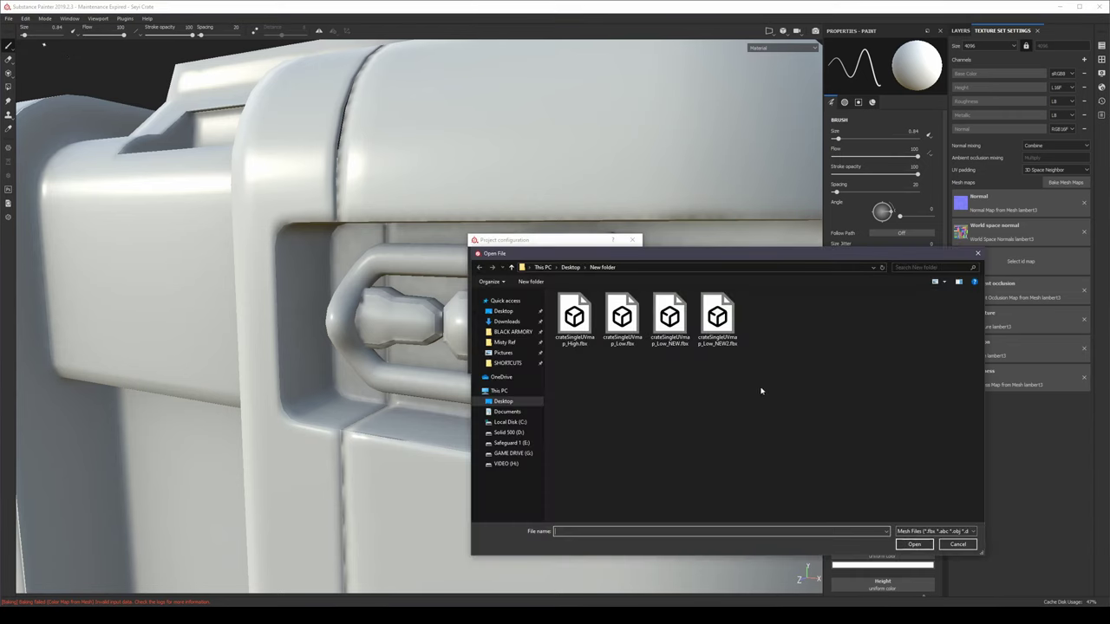
double_click(716, 319)
click(567, 364)
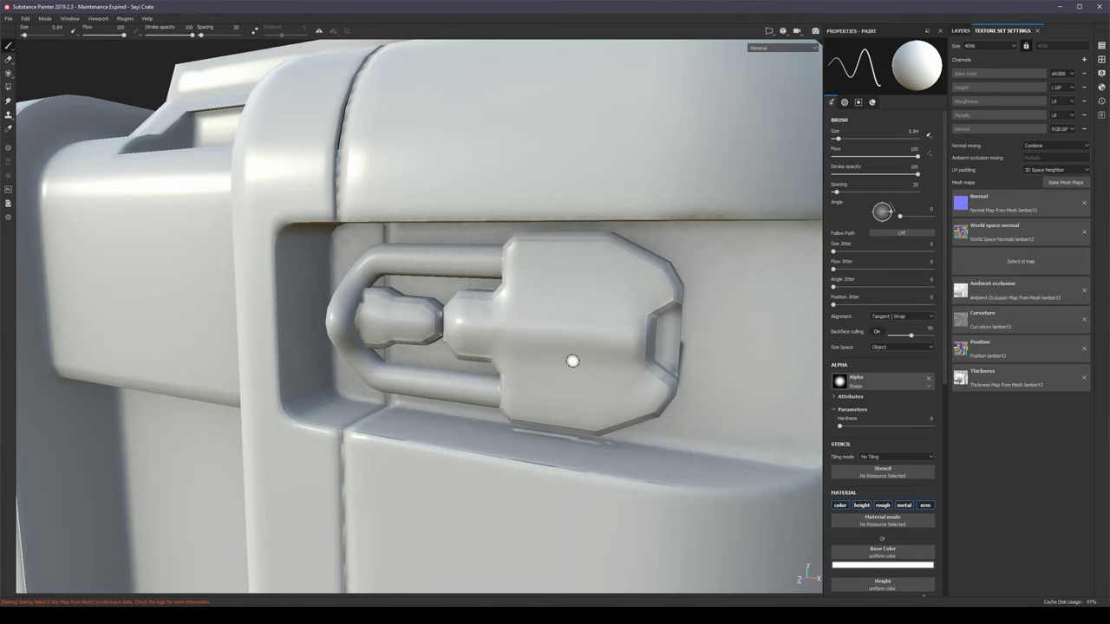
click(1063, 182)
click(620, 441)
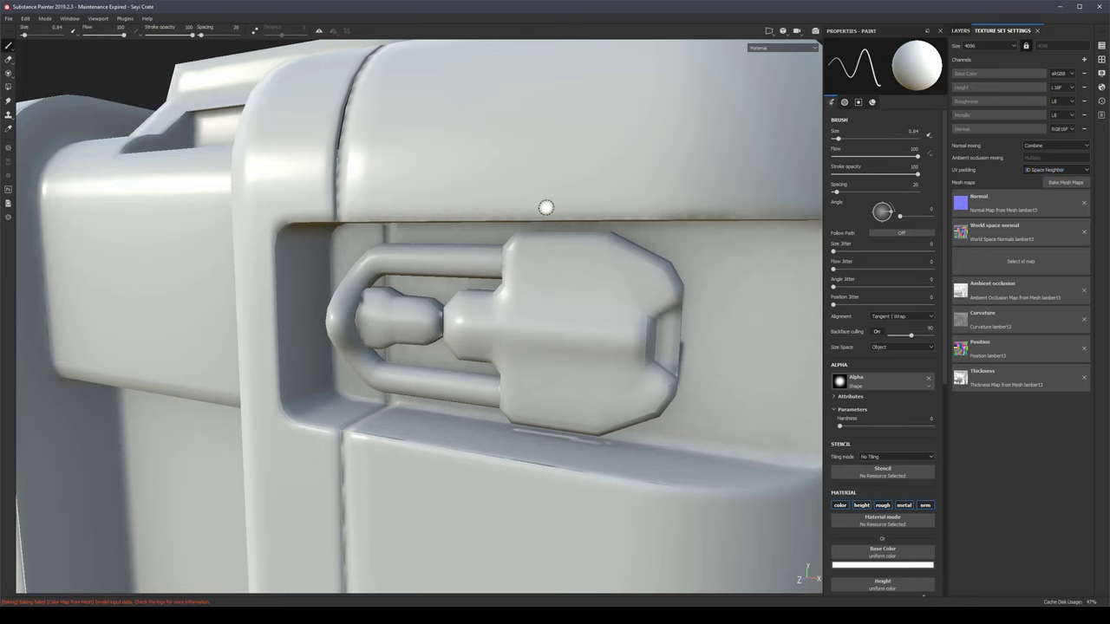
Step: Open the mesh map bake settings again and set the output size to 4096
click(1065, 183)
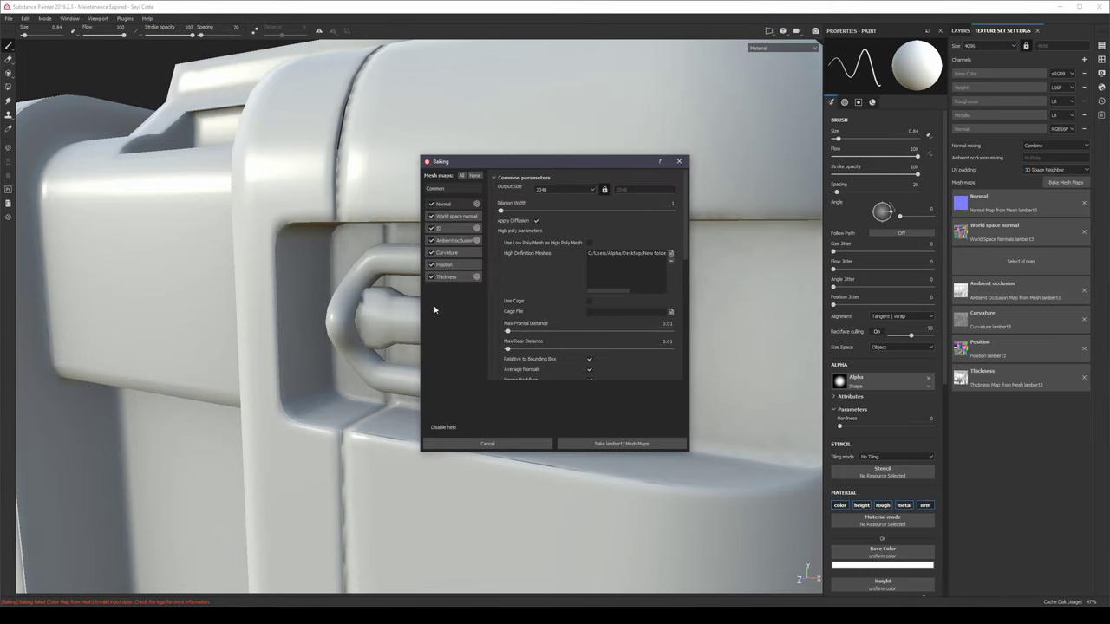
click(594, 192)
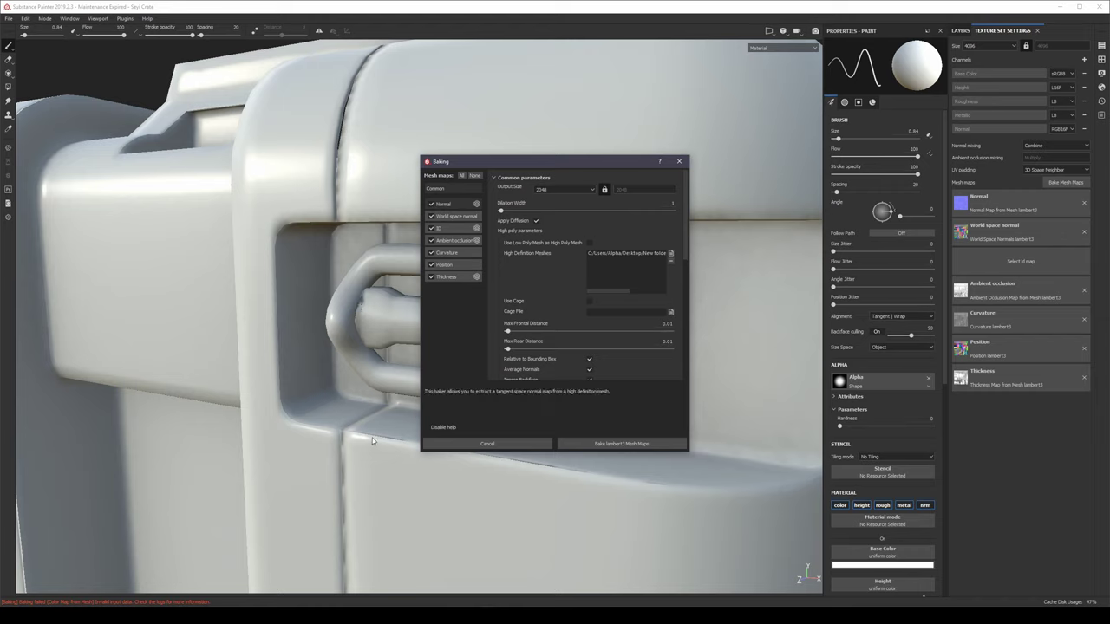
click(593, 190)
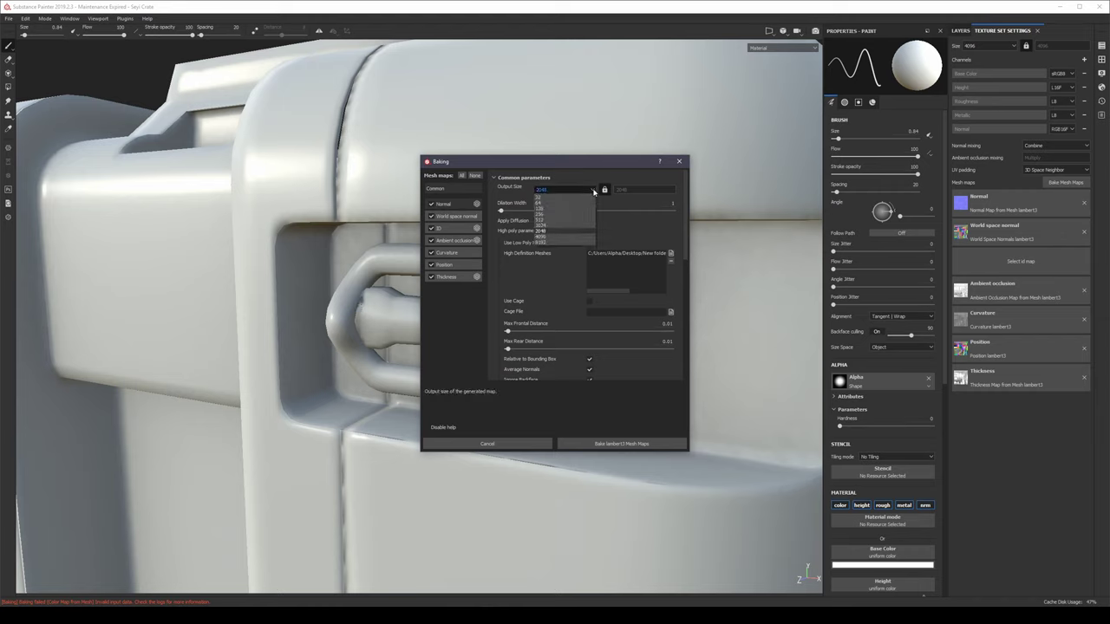
click(553, 230)
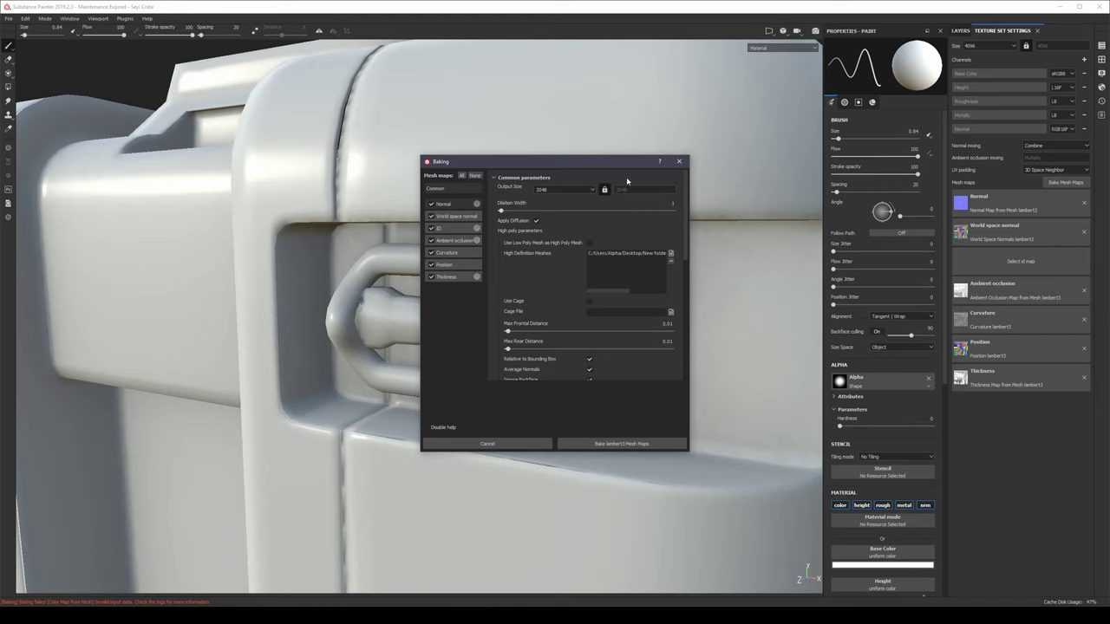
click(585, 190)
click(550, 237)
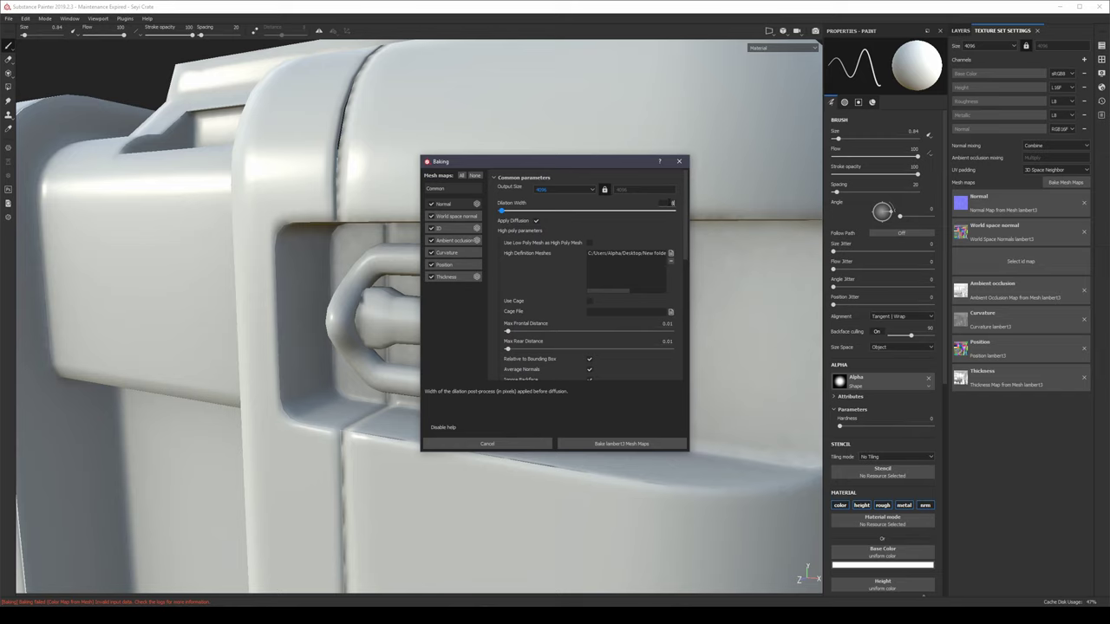
Step: Set the bake antialiasing to Subsampling 4x4 and match the low and high meshes By Mesh Name
scroll(684, 257, down, 4)
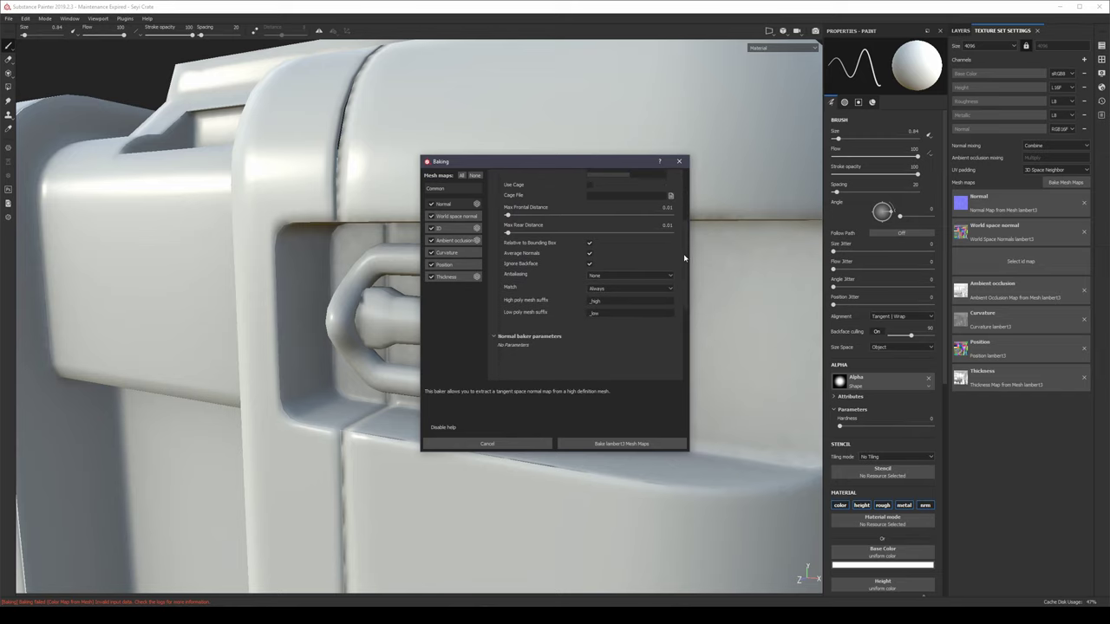
click(624, 284)
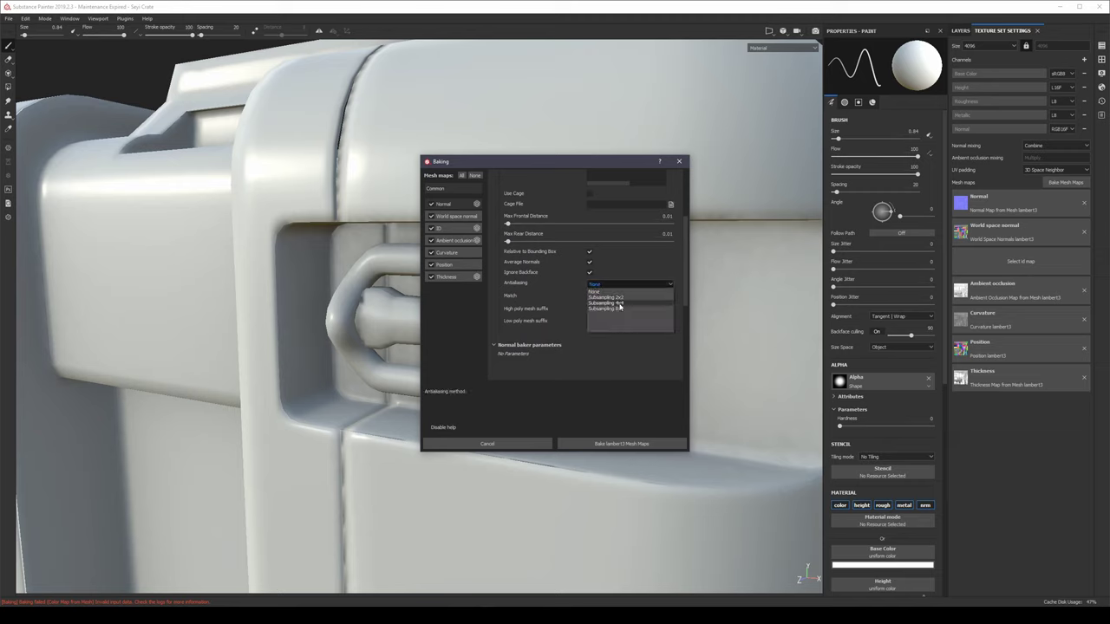
click(619, 304)
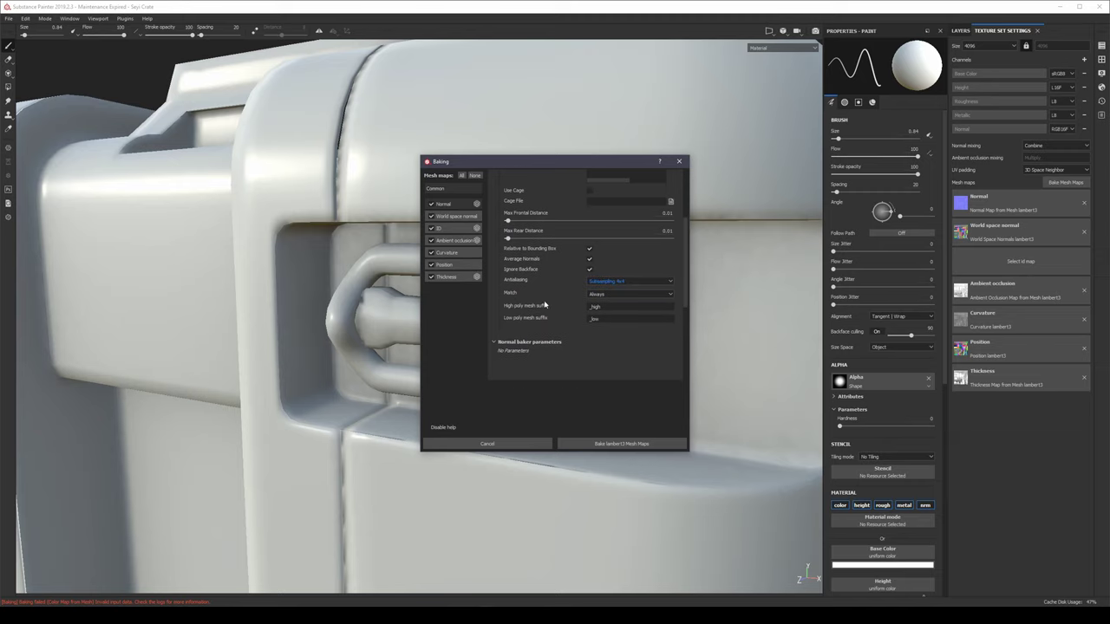
click(606, 295)
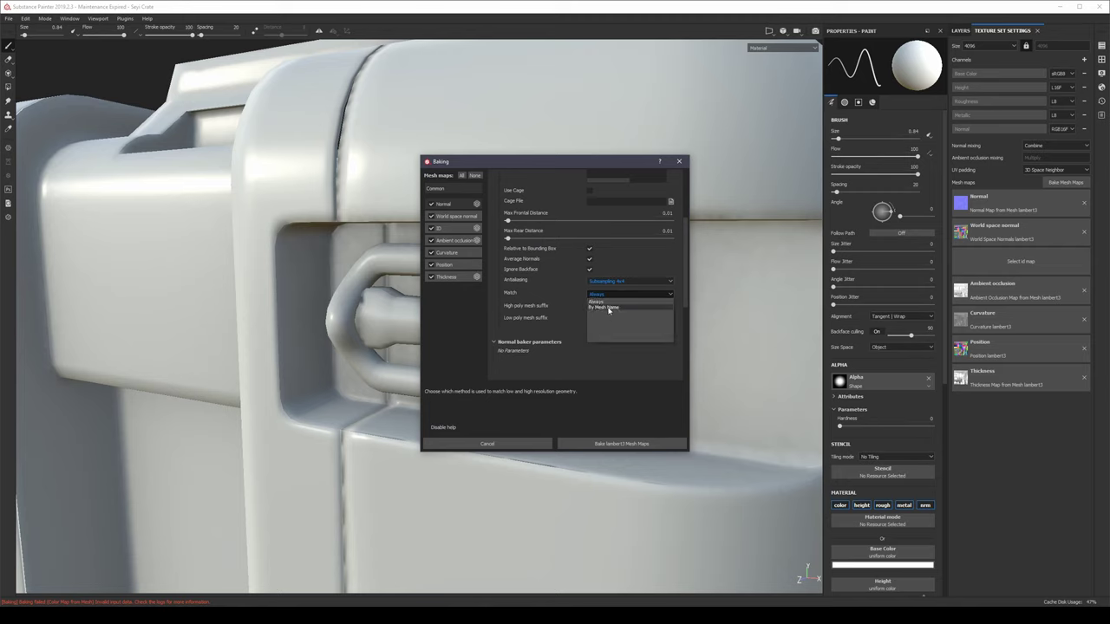
click(606, 308)
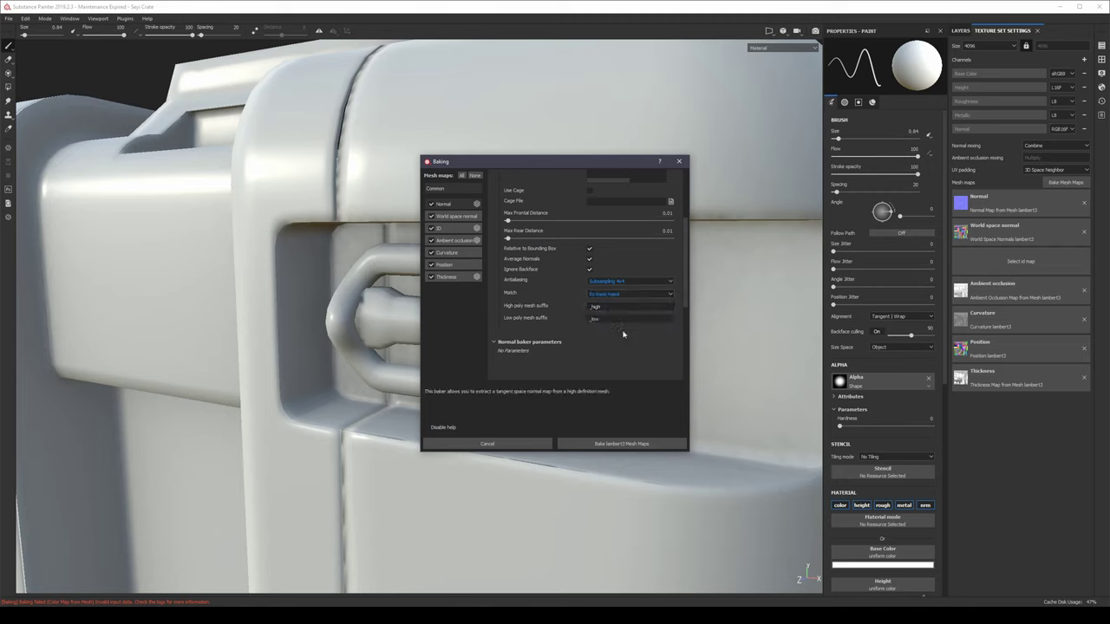
Step: Check the object name suffixes in Maya's outliner and set Substance Painter's high poly mesh suffix to _High
click(607, 307)
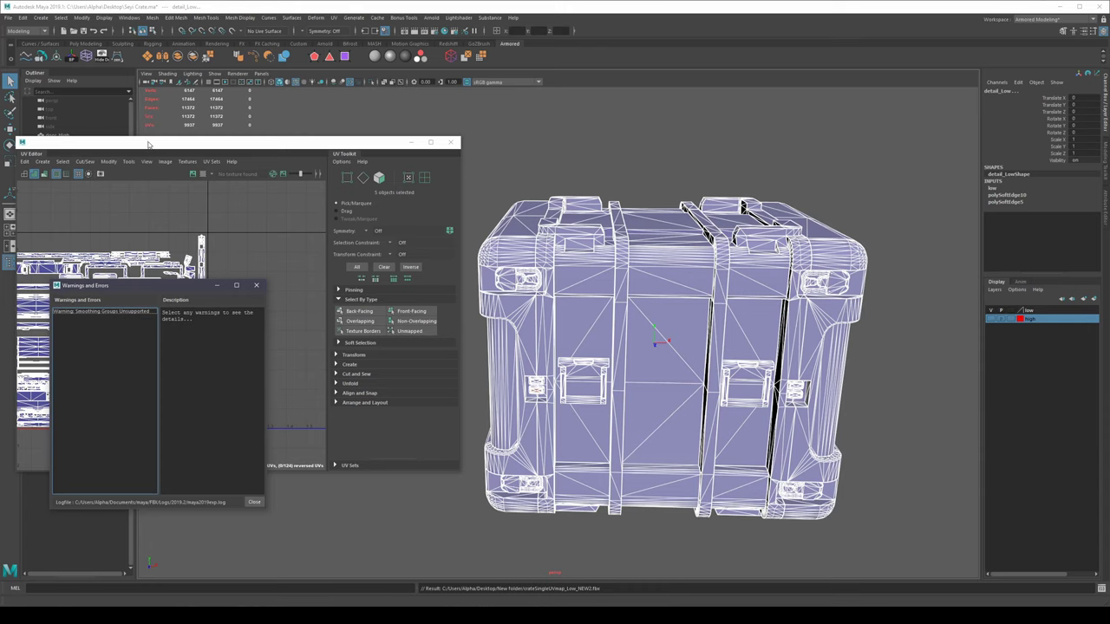
drag(148, 145, 462, 181)
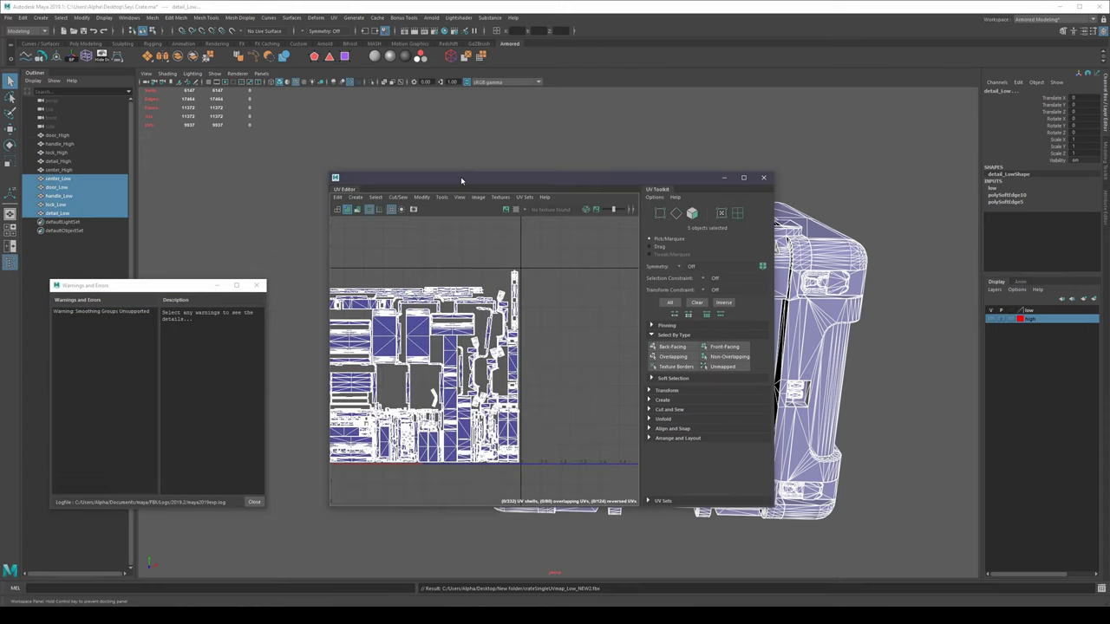
click(61, 180)
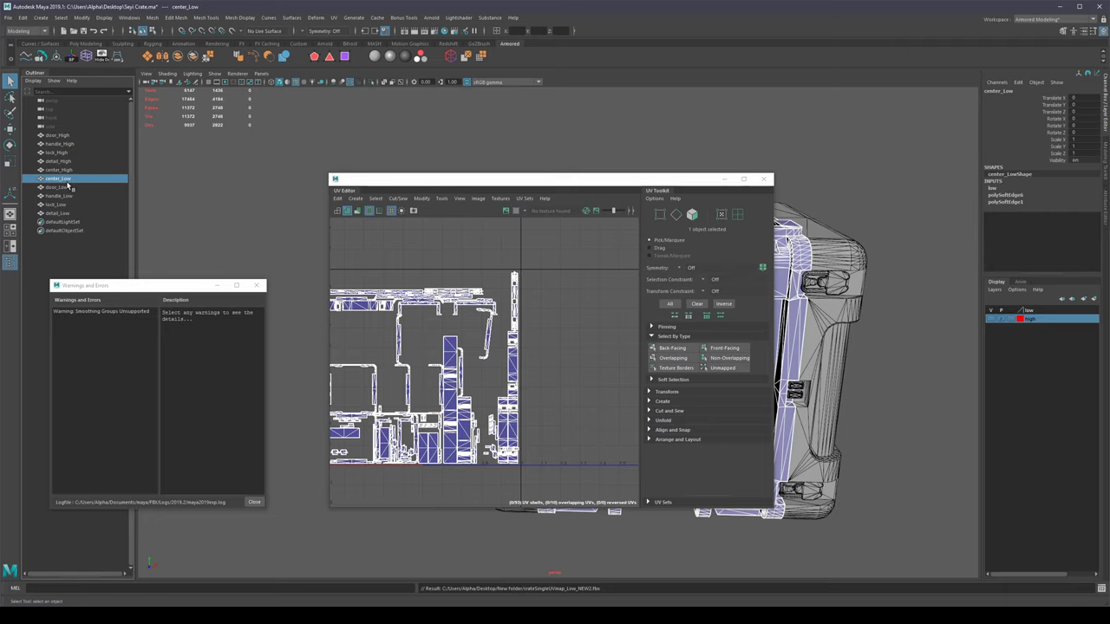
click(257, 285)
click(61, 152)
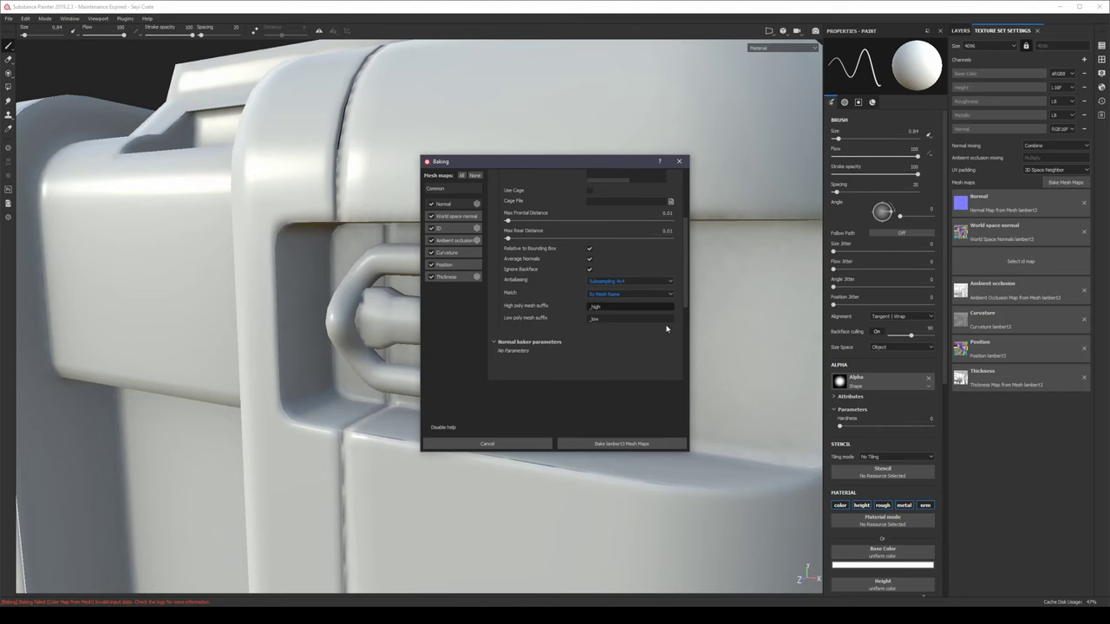
key(BackSpace)
text(H)
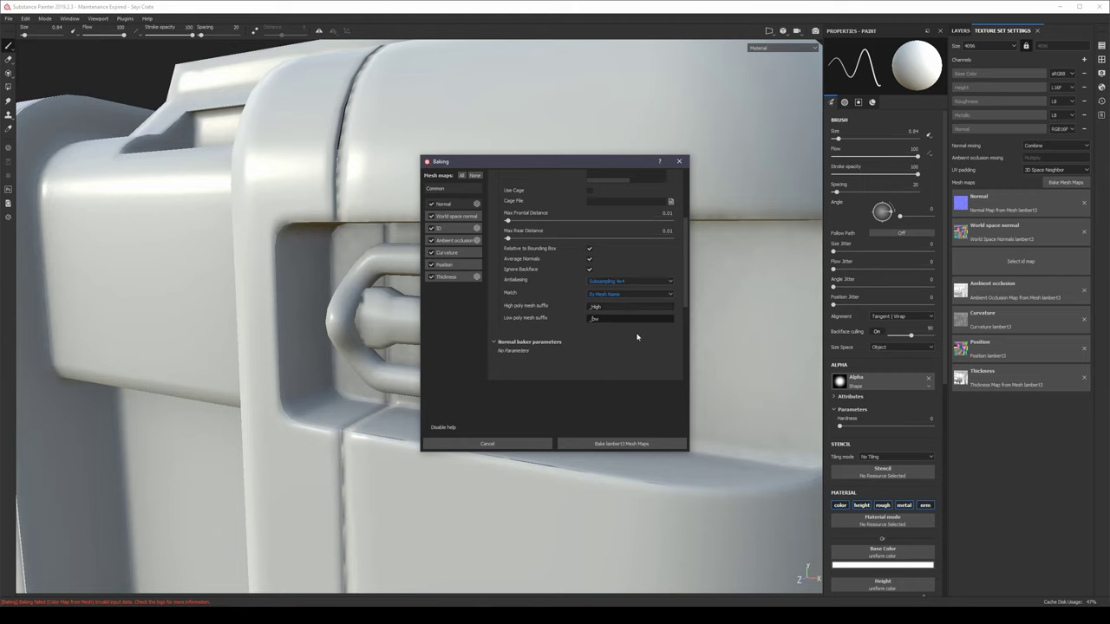
Step: Set the low poly mesh suffix to _Low and bake all of the crate's mesh maps
text(L)
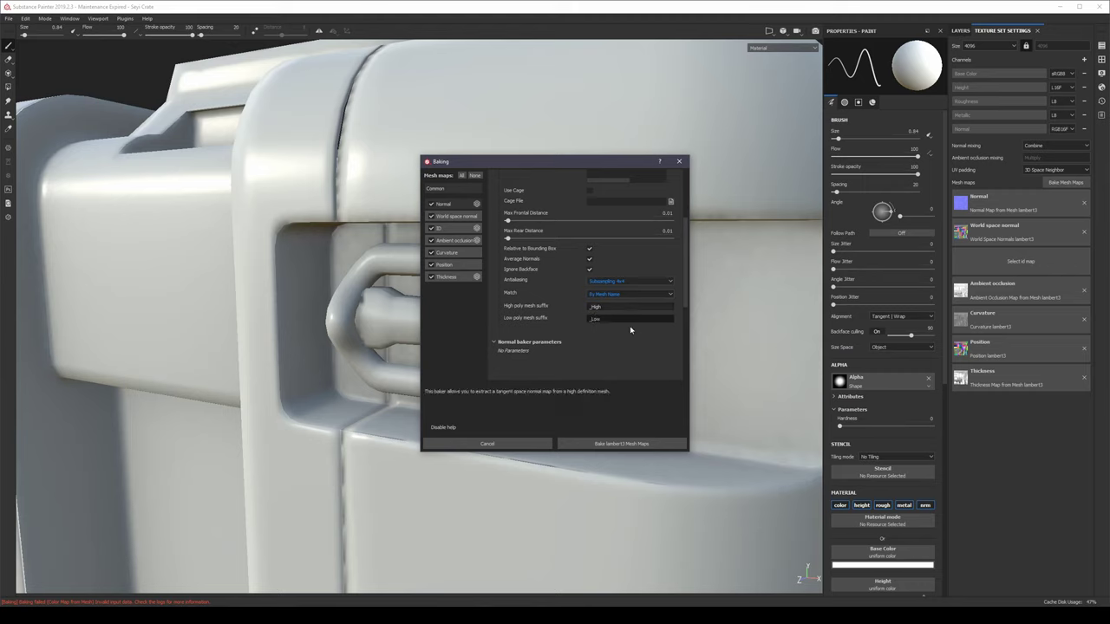
drag(685, 243, 686, 194)
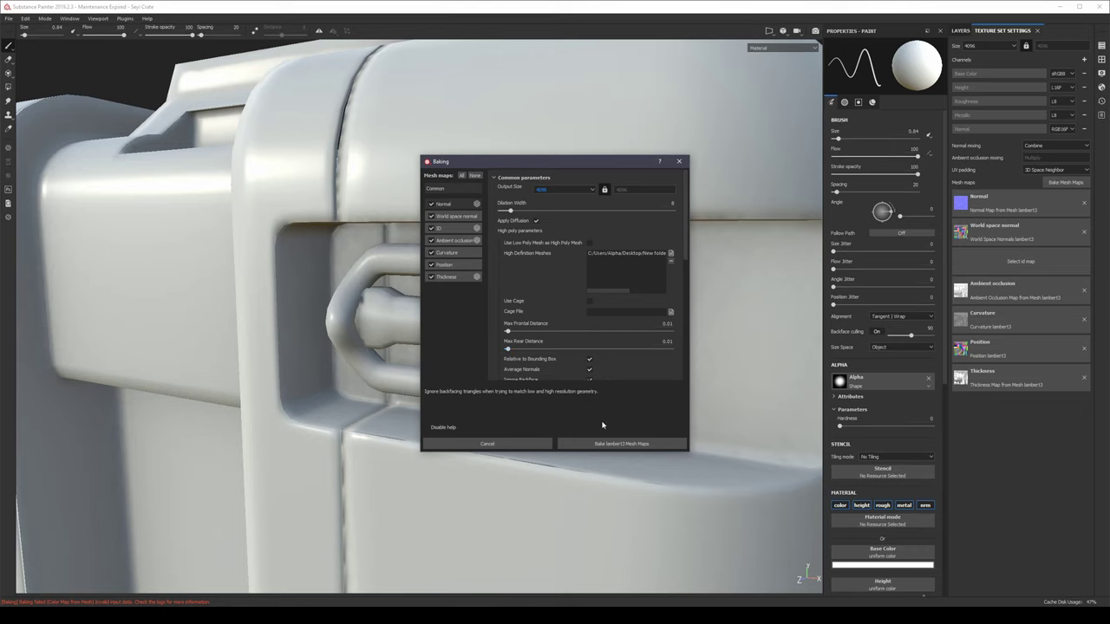
click(622, 445)
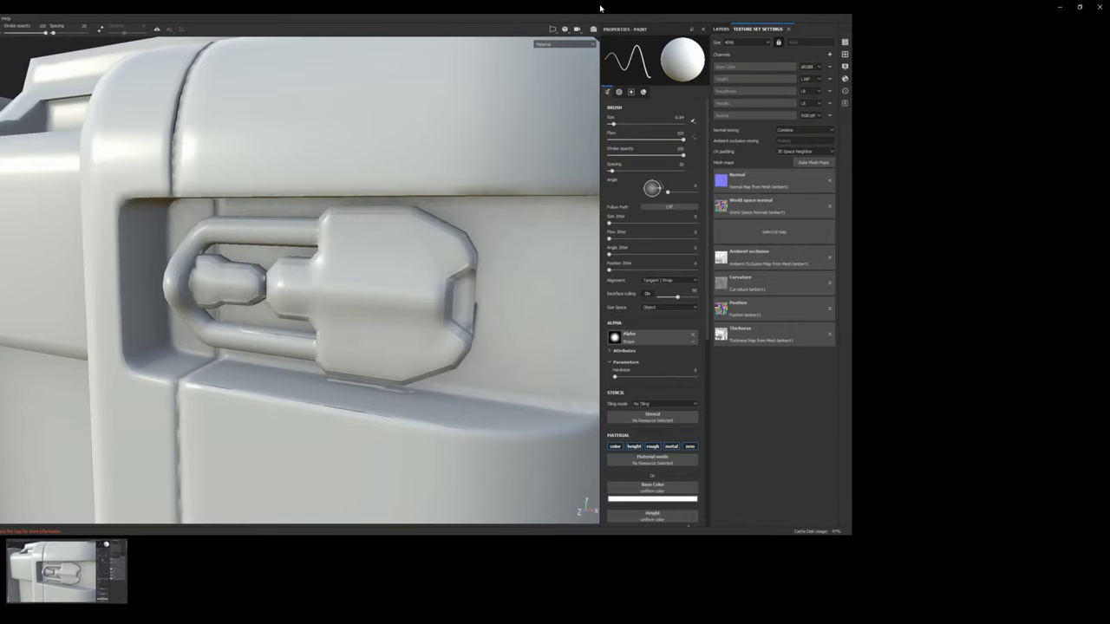
Step: Switch to the photo viewer and compare the latch's bake quality across the saved captures 1.jpg to 4.jpg
double_click(599, 7)
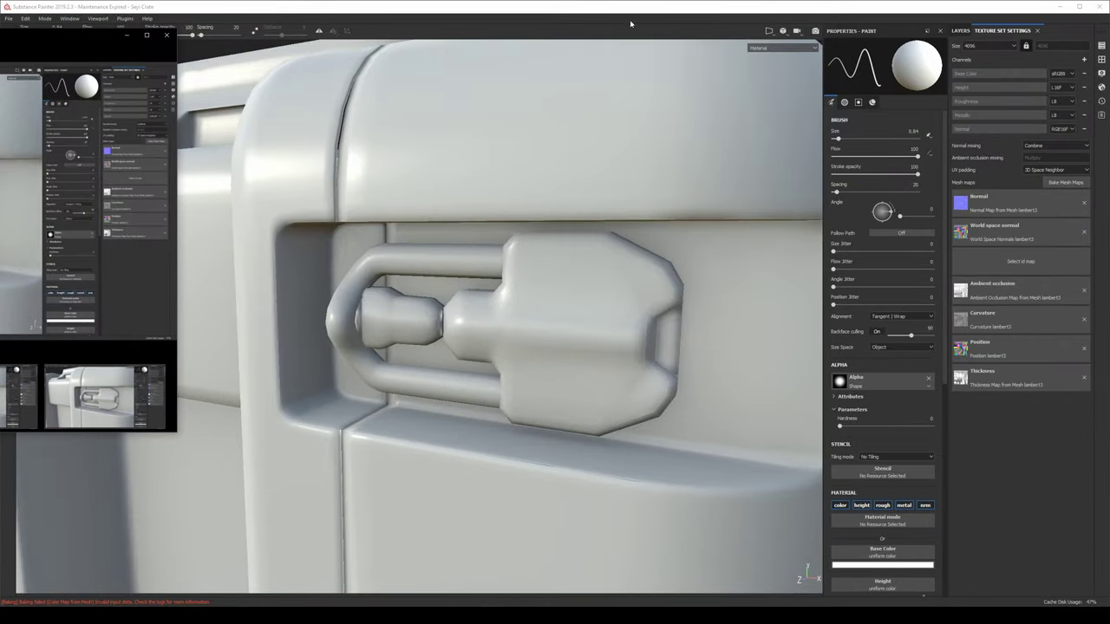
click(14, 37)
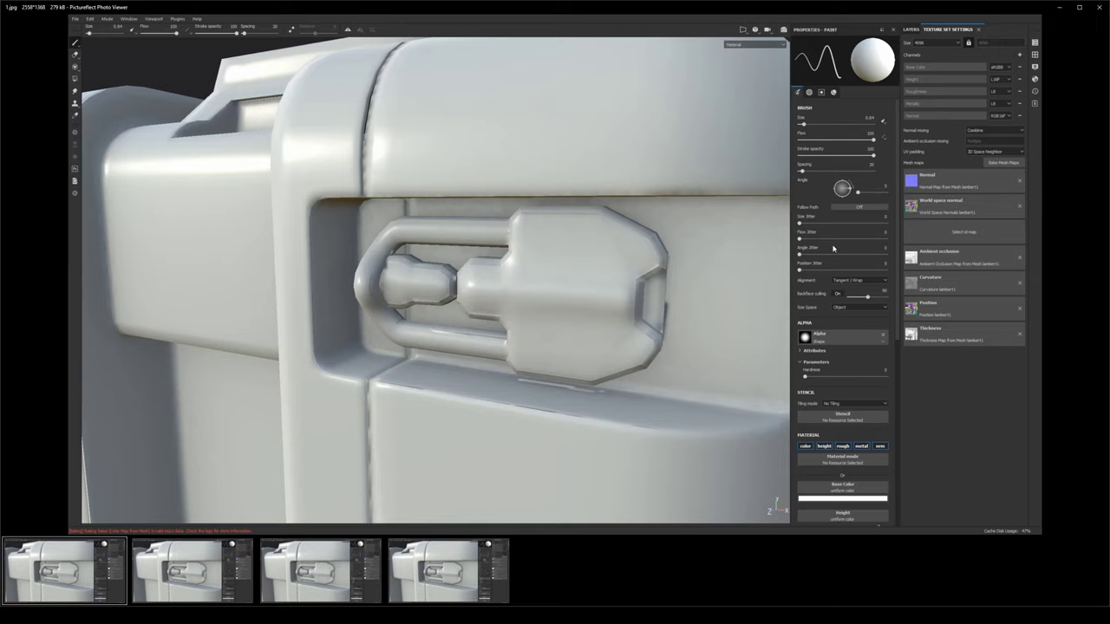
click(167, 591)
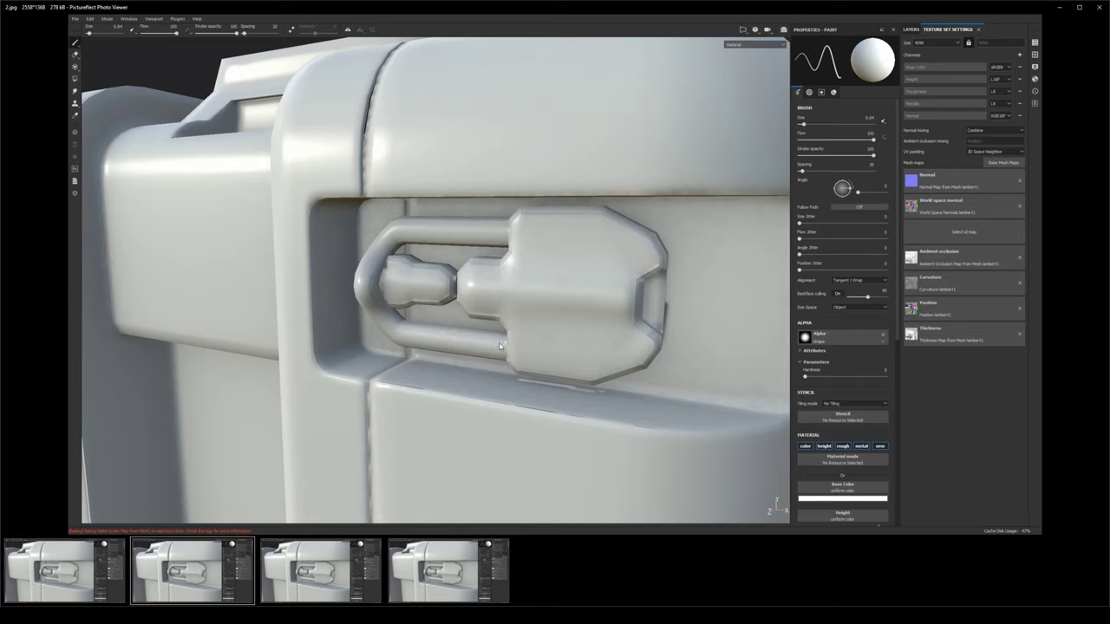
key(Right)
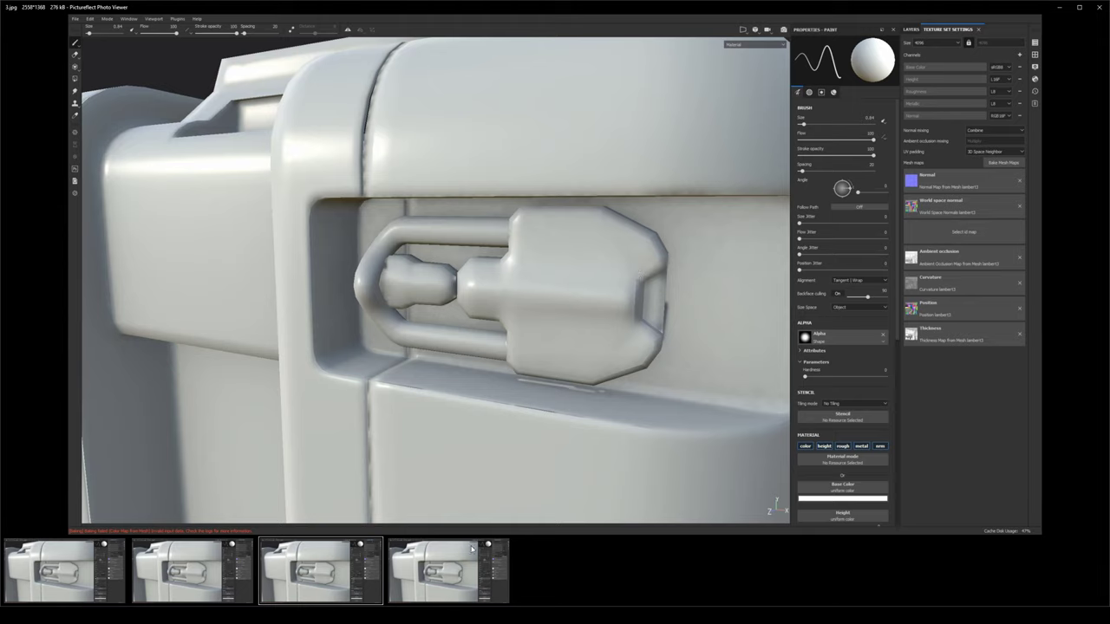
key(Right)
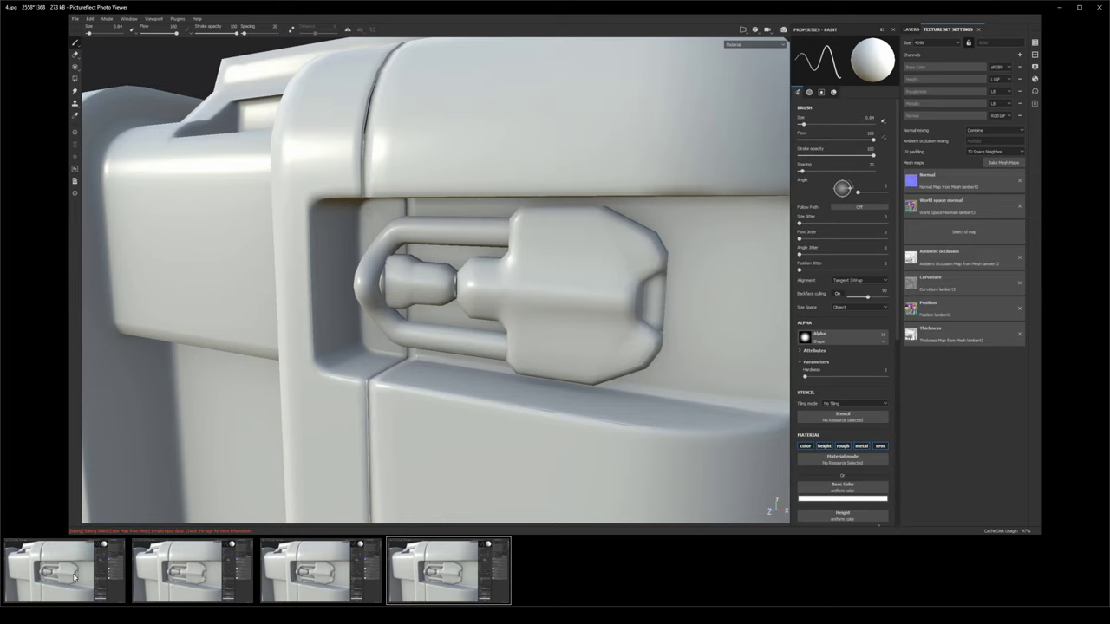
key(Right)
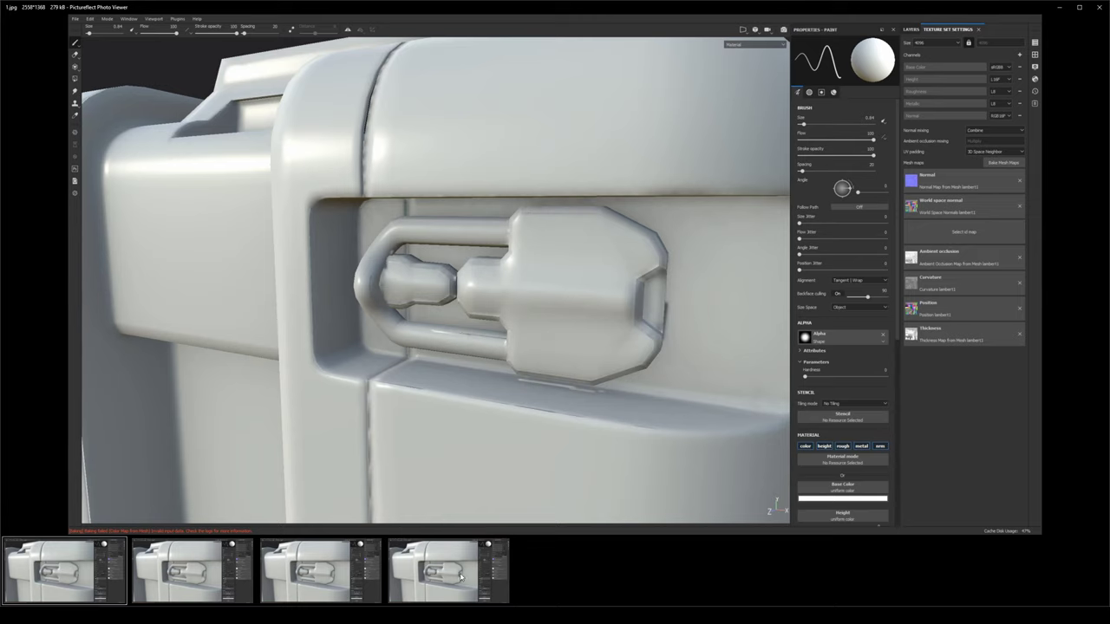
click(461, 585)
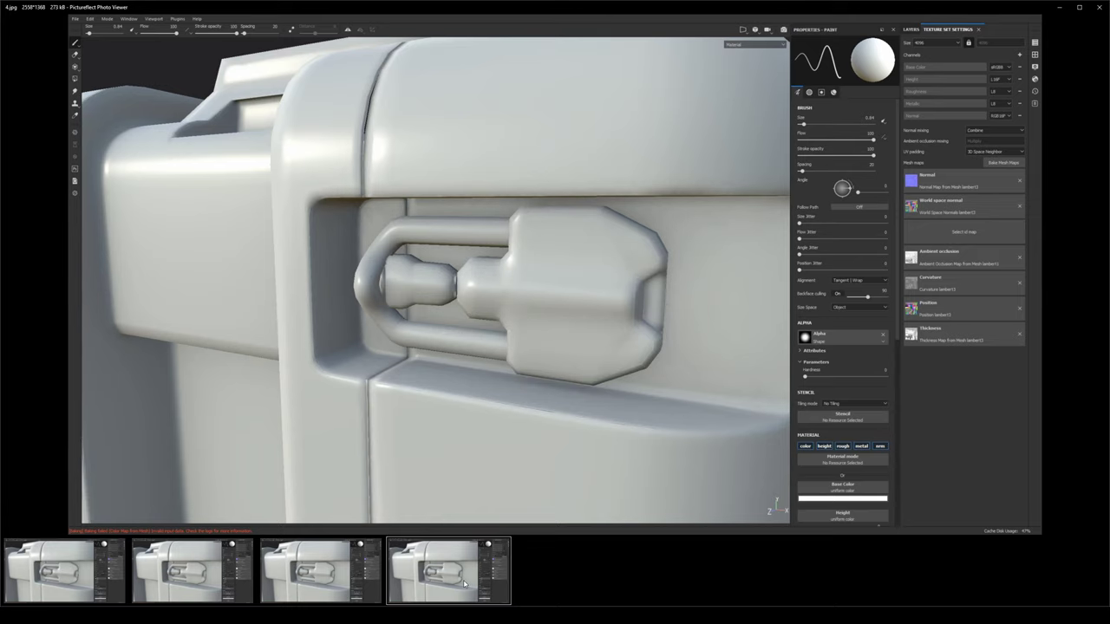
key(Right)
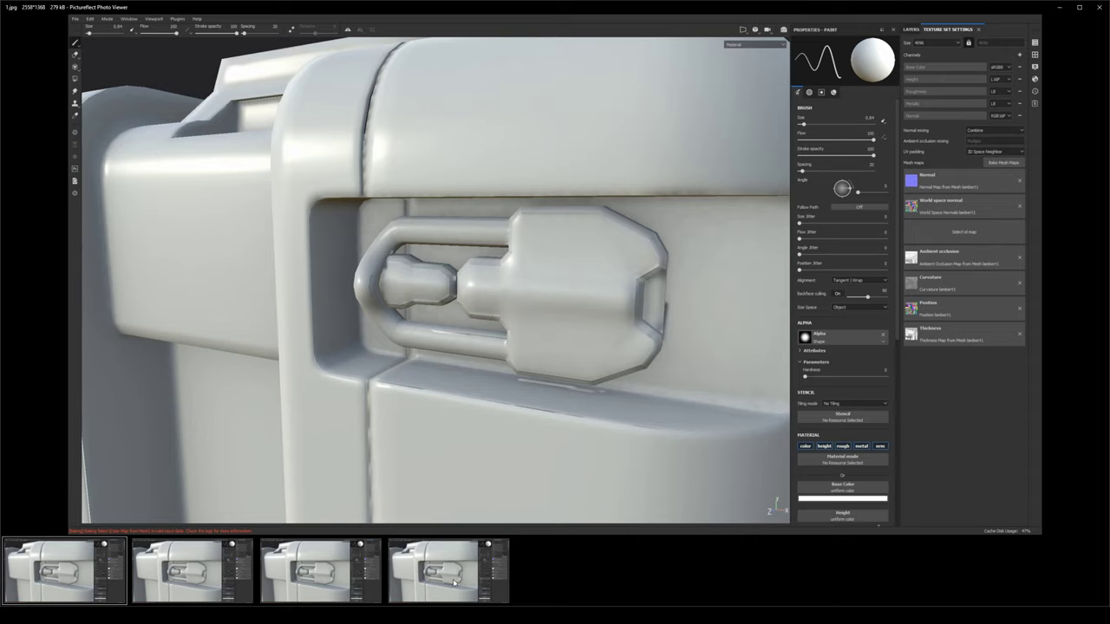
key(Left)
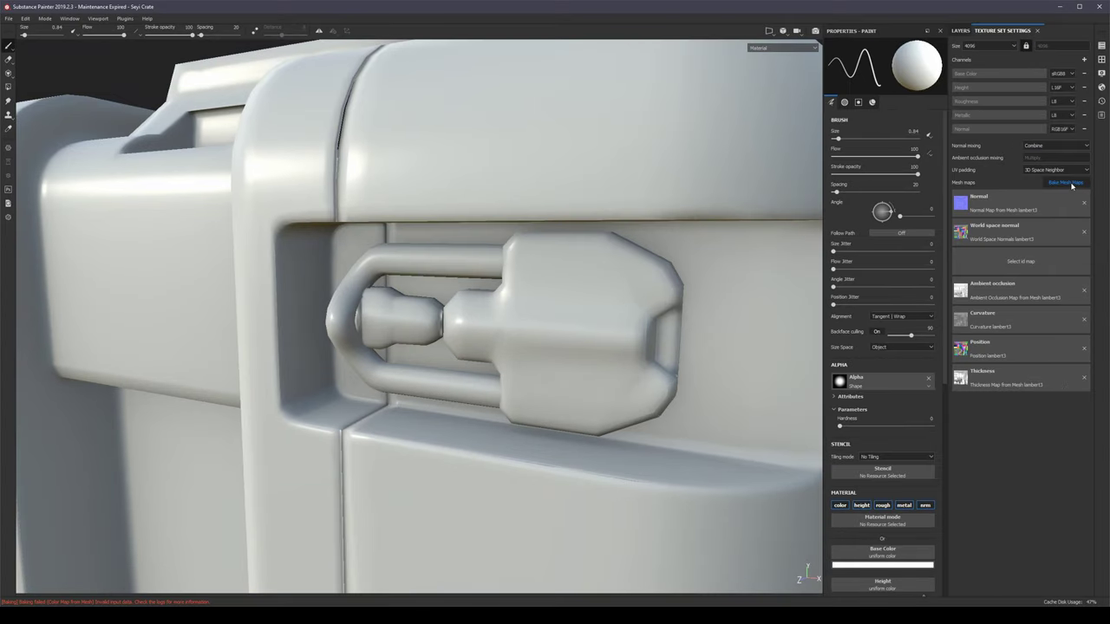
Step: Review the By Mesh Name bake settings against the low-poly object names in Maya's outliner, leaving the bake dialog without baking
click(1066, 182)
scroll(555, 321, down, 3)
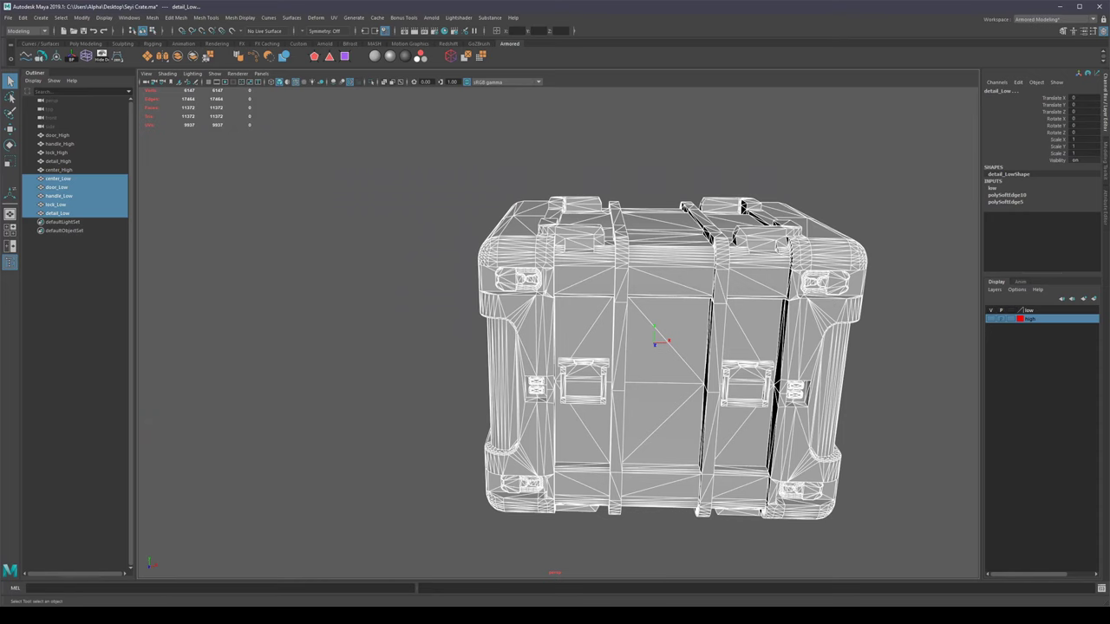
click(58, 178)
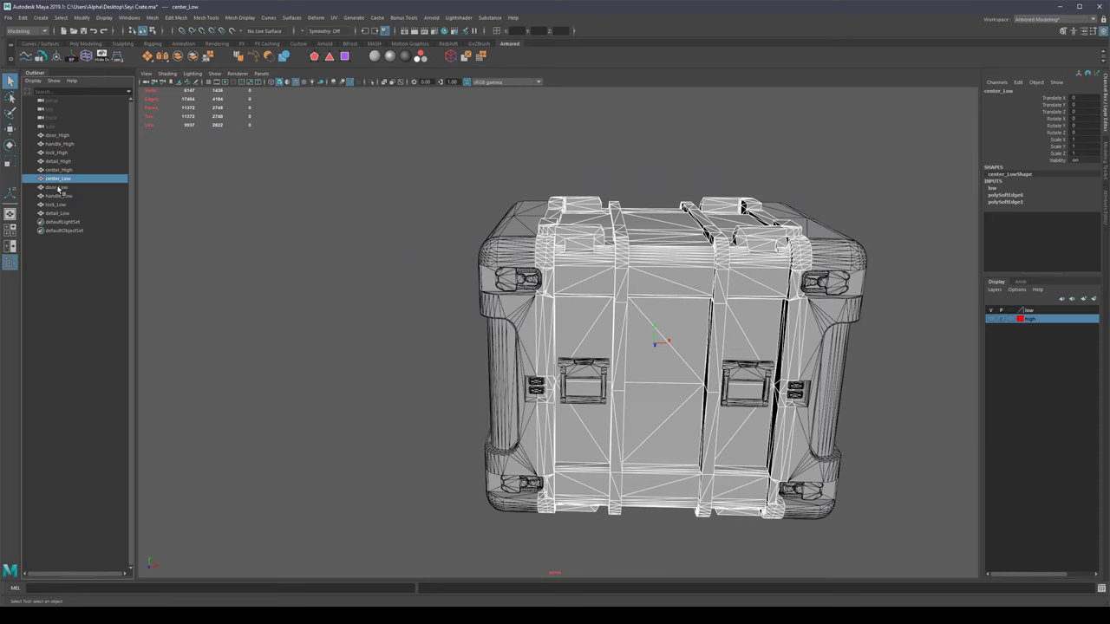
click(840, 286)
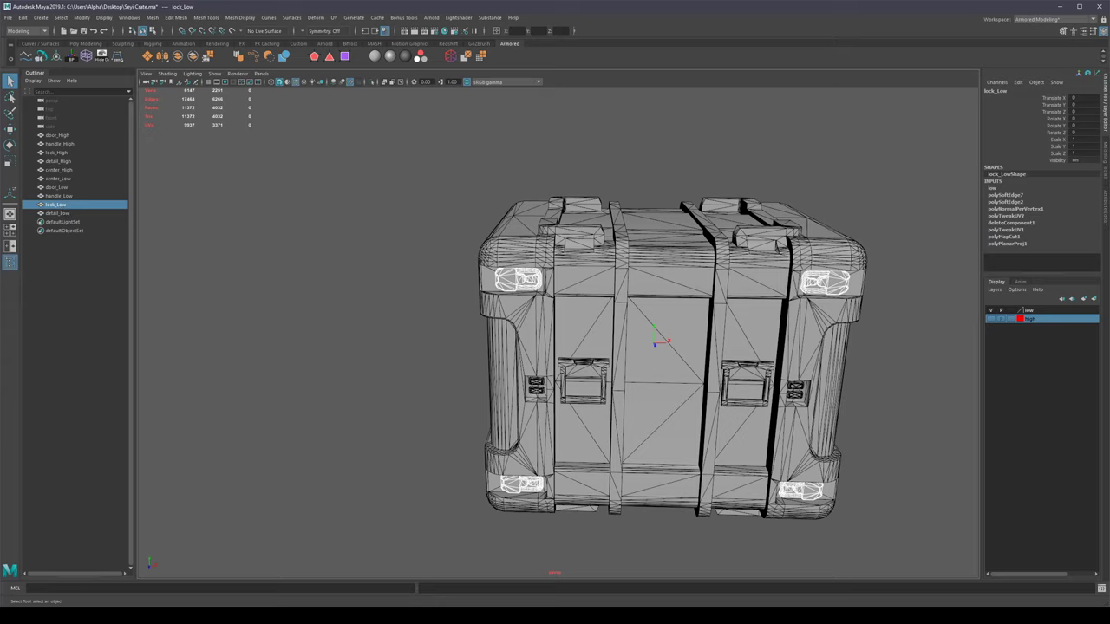
click(18, 615)
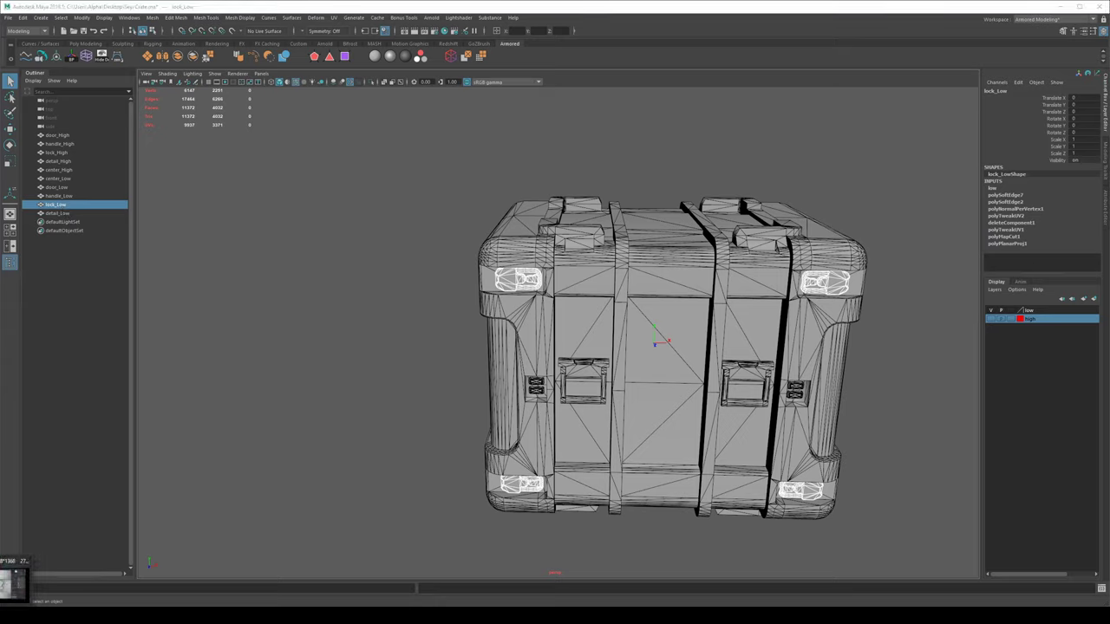
click(19, 582)
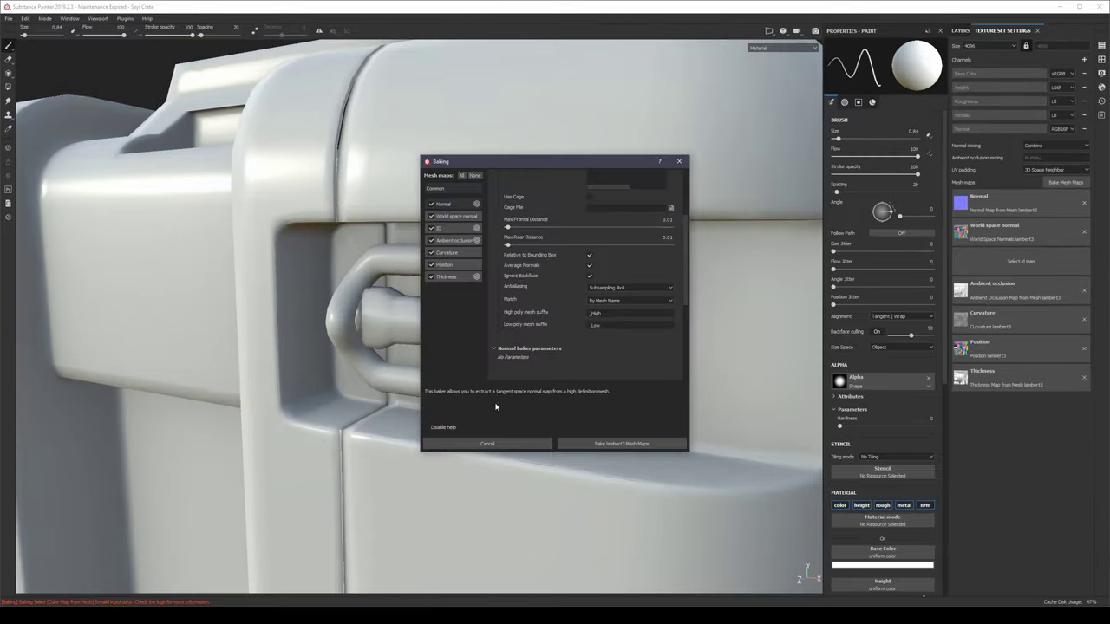
click(670, 163)
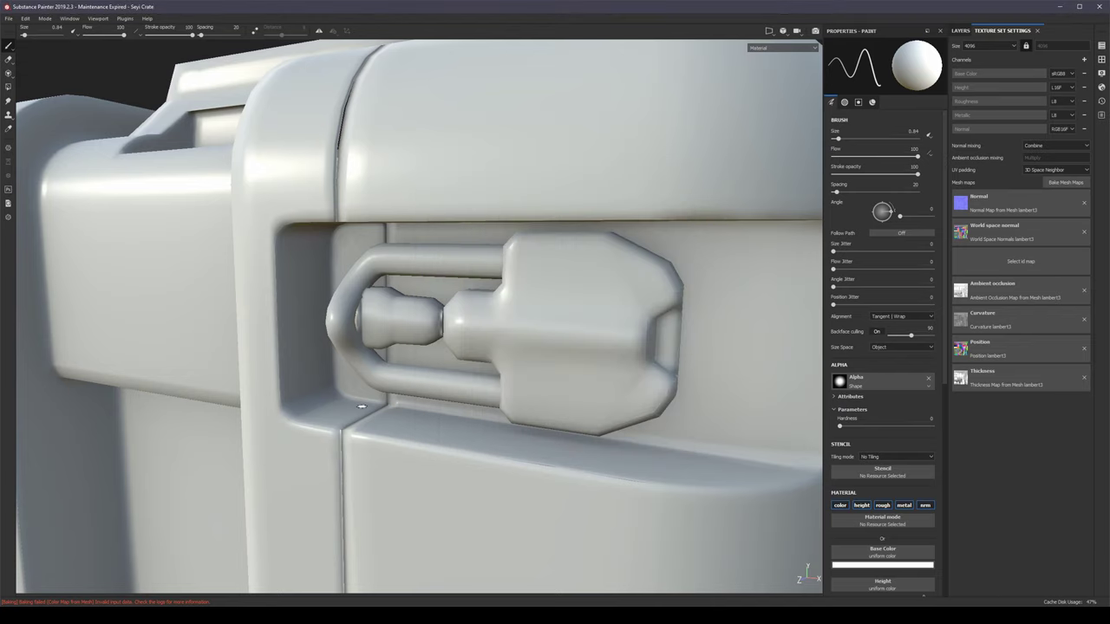
Step: Examine the baked crate from its corner latch to its front and top, rotating the environment lighting across the surfaces
scroll(471, 321, down, 3)
scroll(472, 322, down, 8)
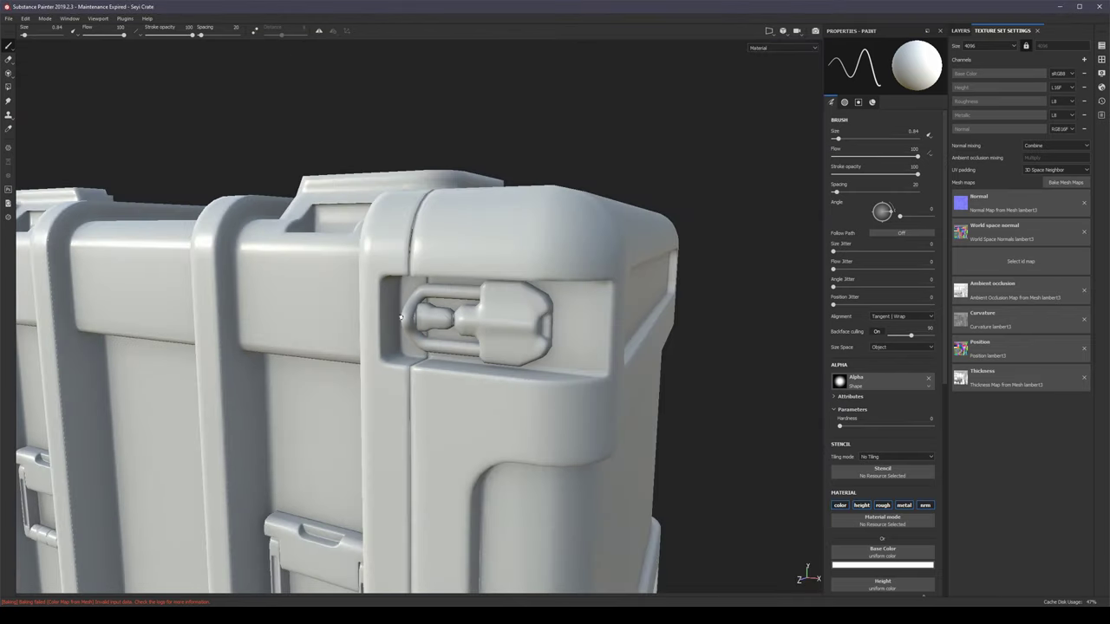
alt+middle_drag(421, 381, 453, 288)
alt+drag(430, 321, 686, 349)
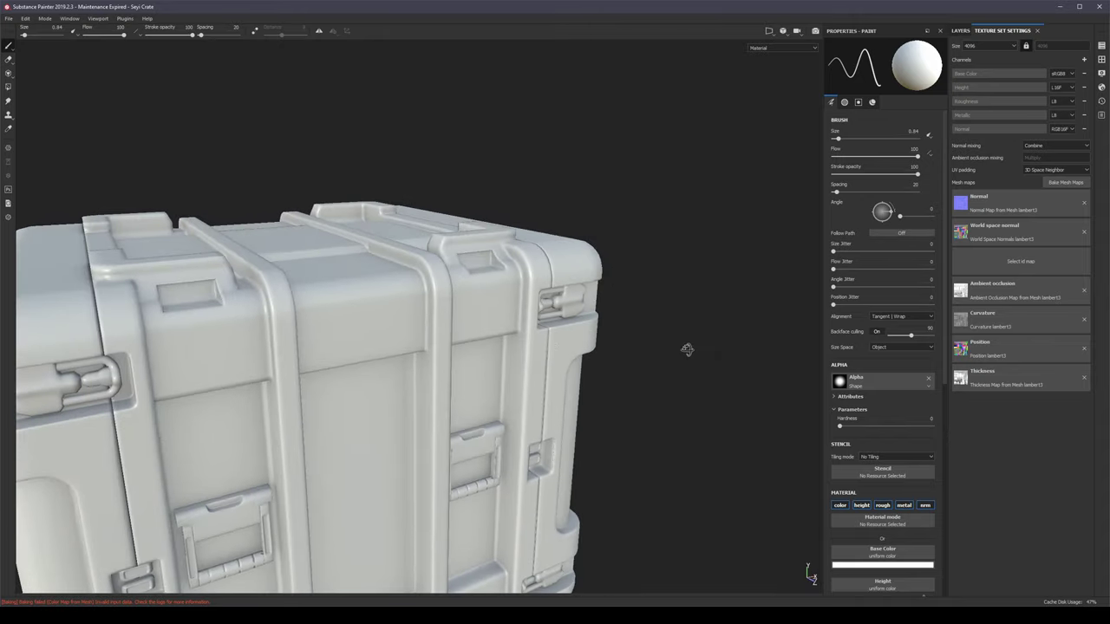
scroll(520, 347, down, 3)
alt+drag(494, 343, 464, 299)
scroll(464, 299, up, 3)
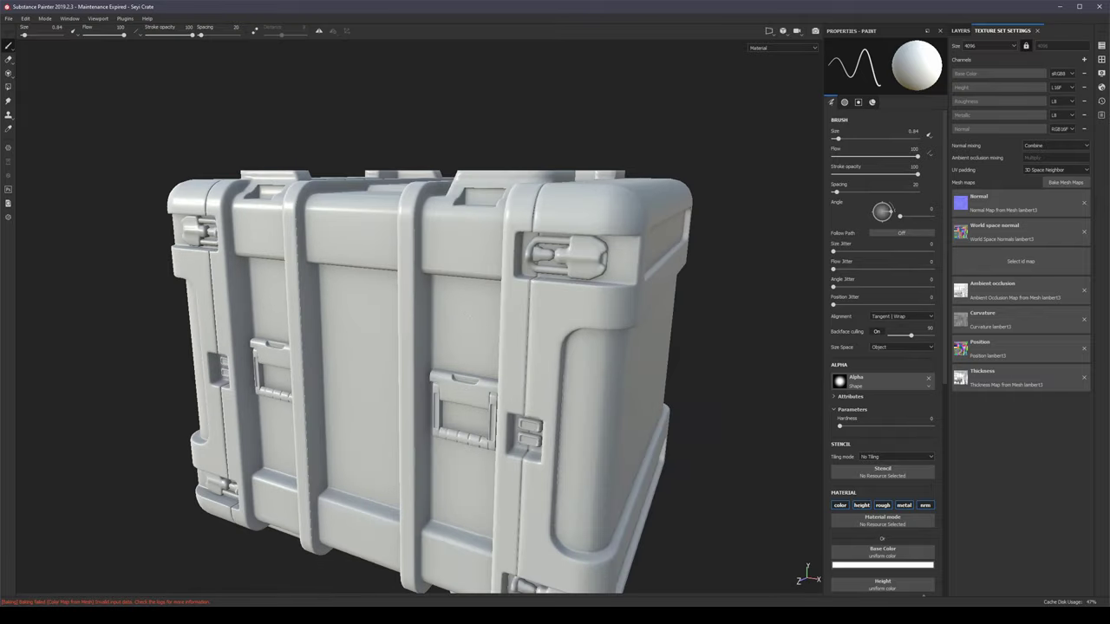
shift+right_drag(520, 329, 723, 332)
scroll(711, 330, down, 3)
alt+drag(663, 305, 463, 279)
Step: Inspect the baked shading and edges of the raised bracket on the crate's top edge, up close and from farther away
scroll(463, 279, up, 10)
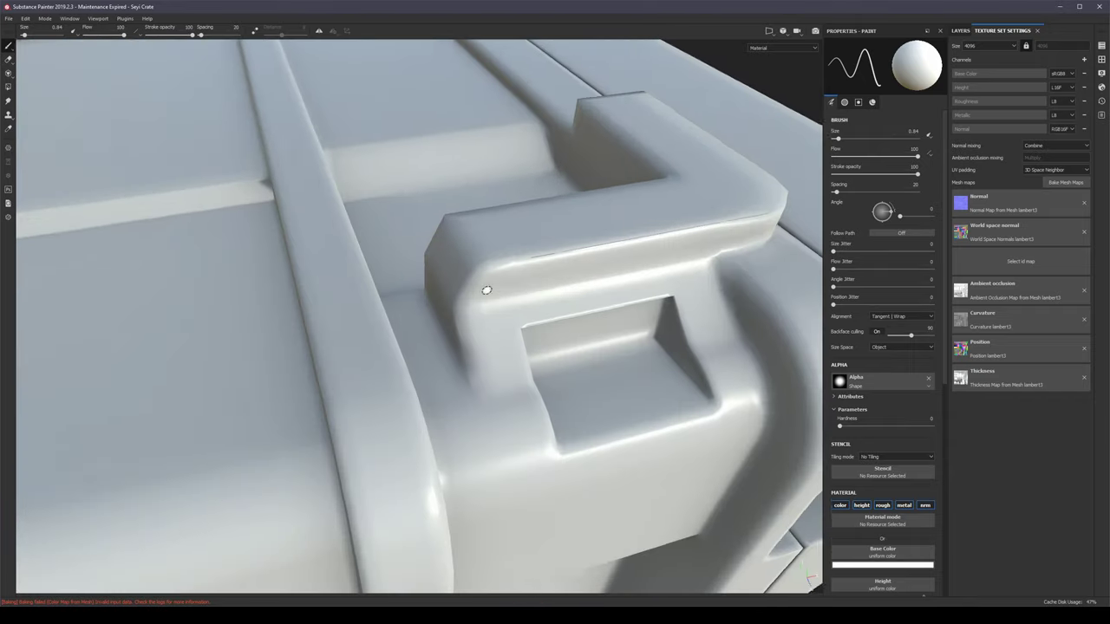
alt+middle_drag(500, 256, 475, 292)
alt+drag(476, 292, 473, 276)
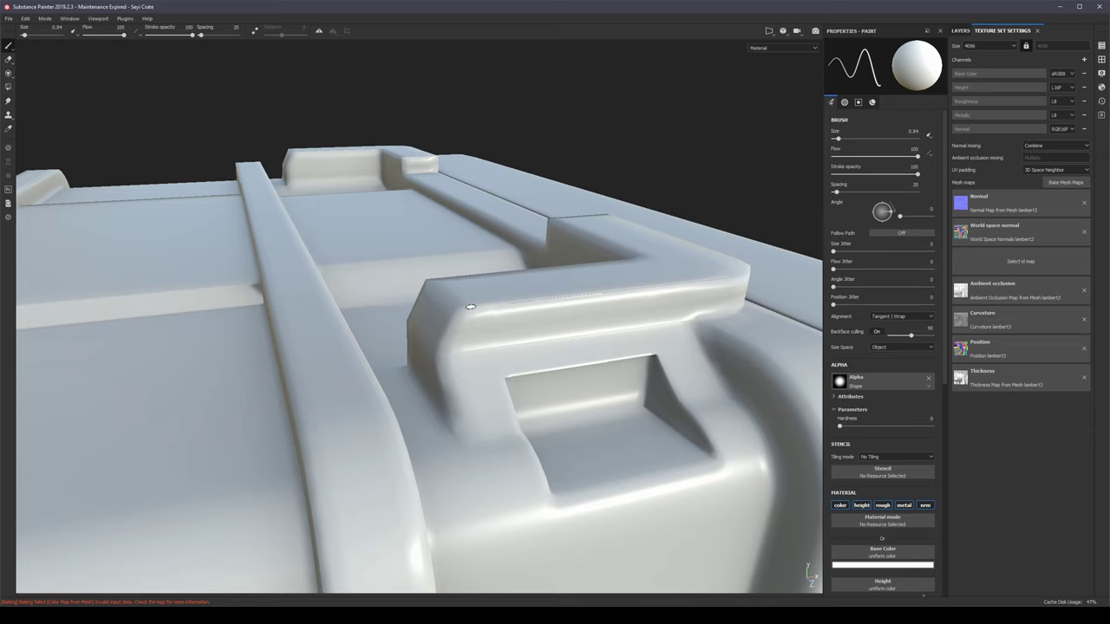
scroll(470, 306, down, 10)
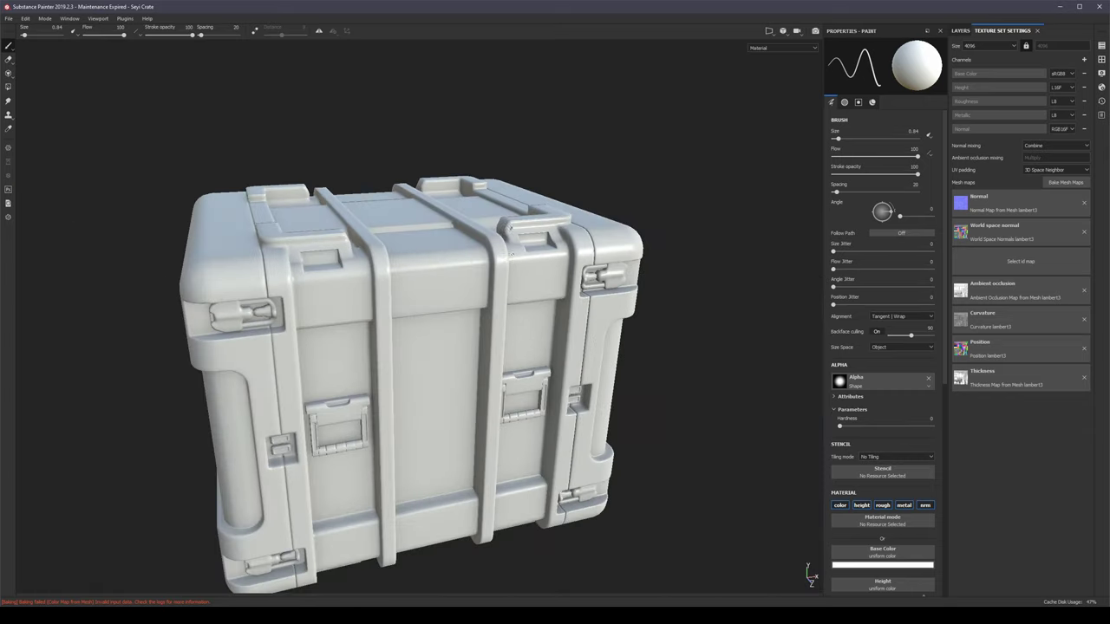
alt+drag(511, 254, 435, 300)
alt+middle_drag(435, 300, 357, 345)
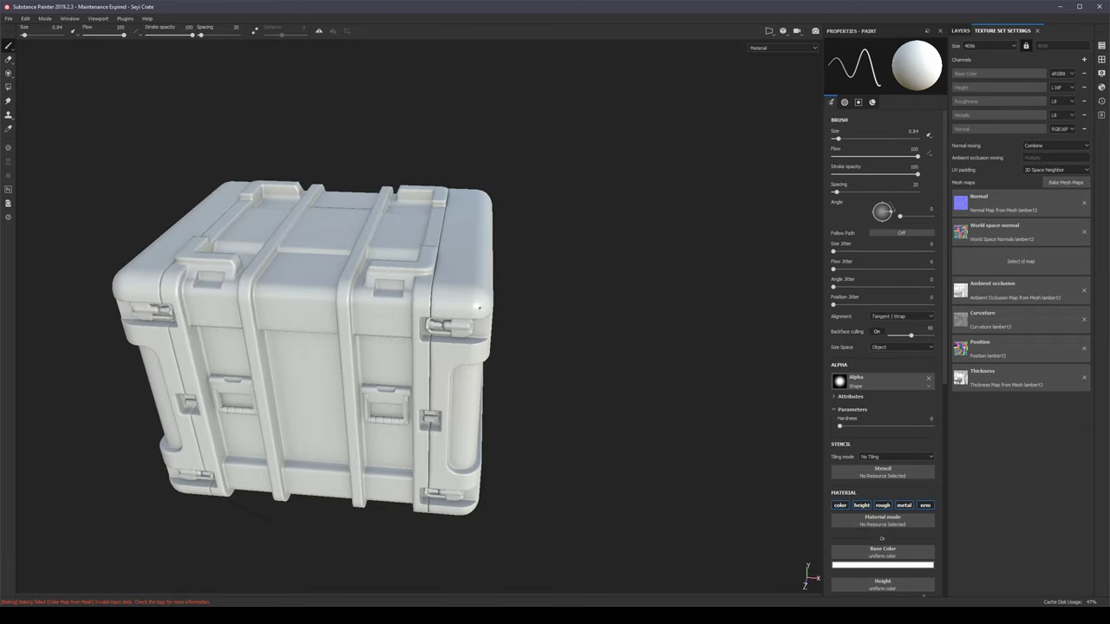
scroll(356, 303, up, 5)
alt+middle_drag(356, 303, 368, 363)
scroll(371, 316, up, 8)
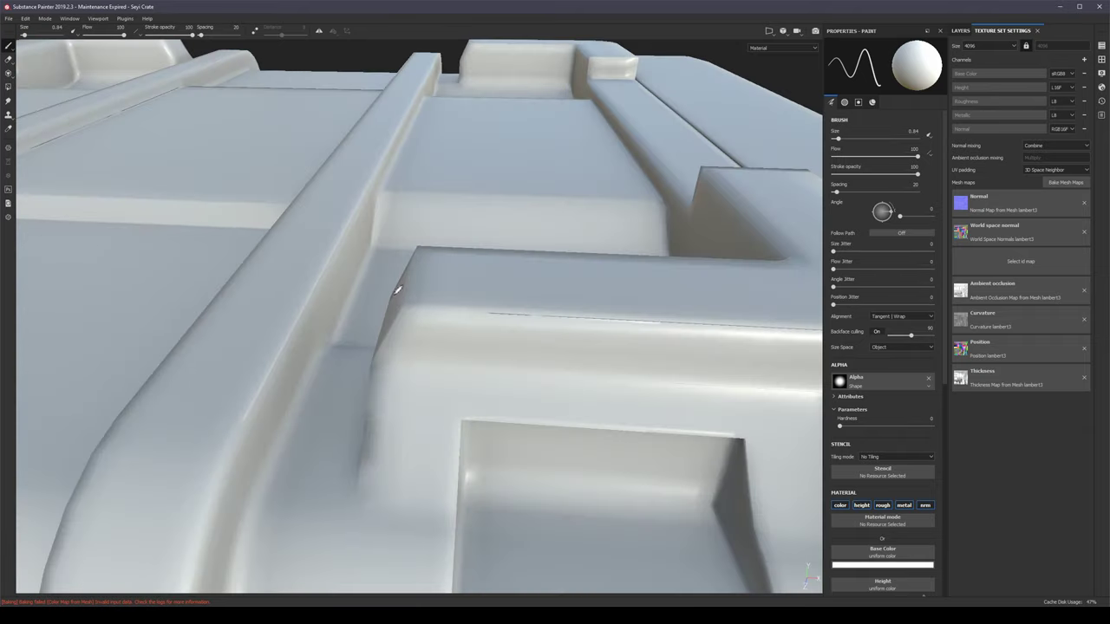
alt+drag(397, 285, 572, 339)
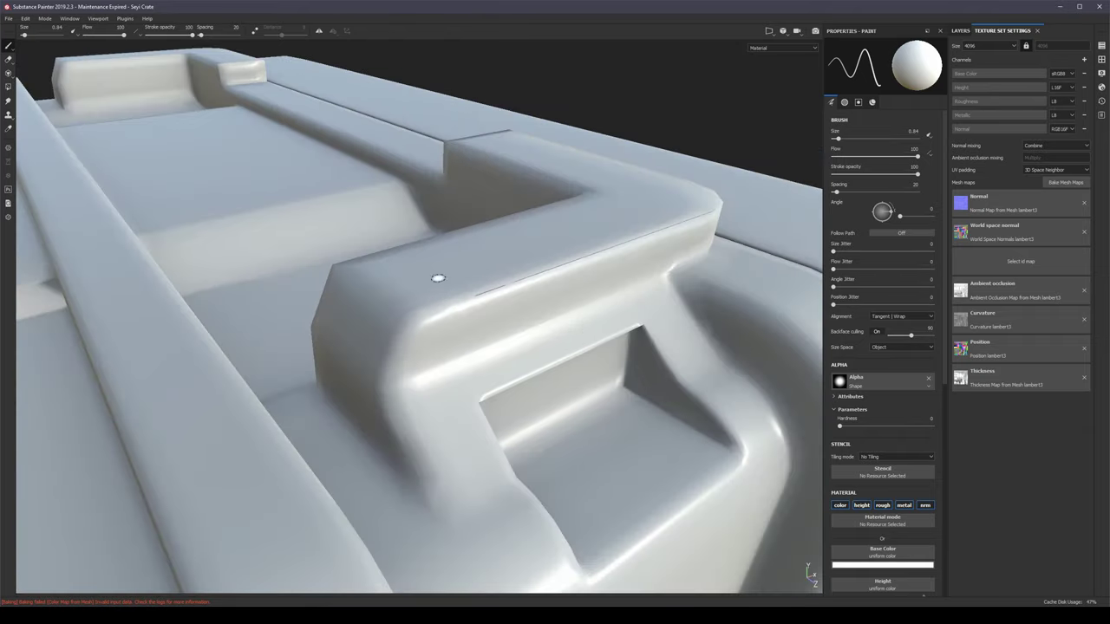
scroll(444, 343, down, 10)
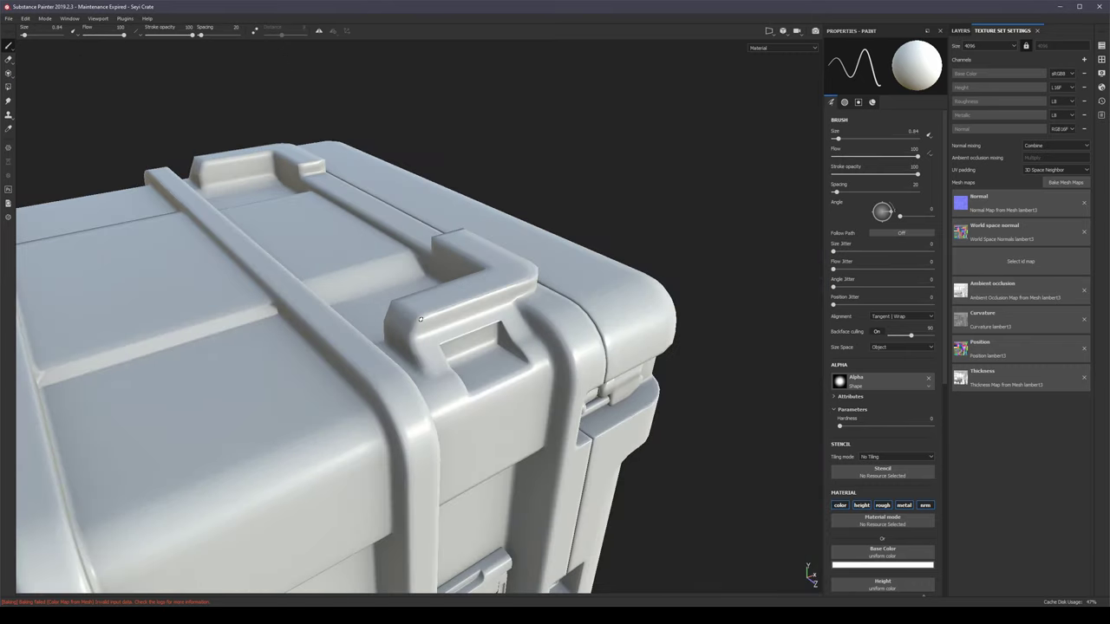
alt+drag(510, 272, 466, 240)
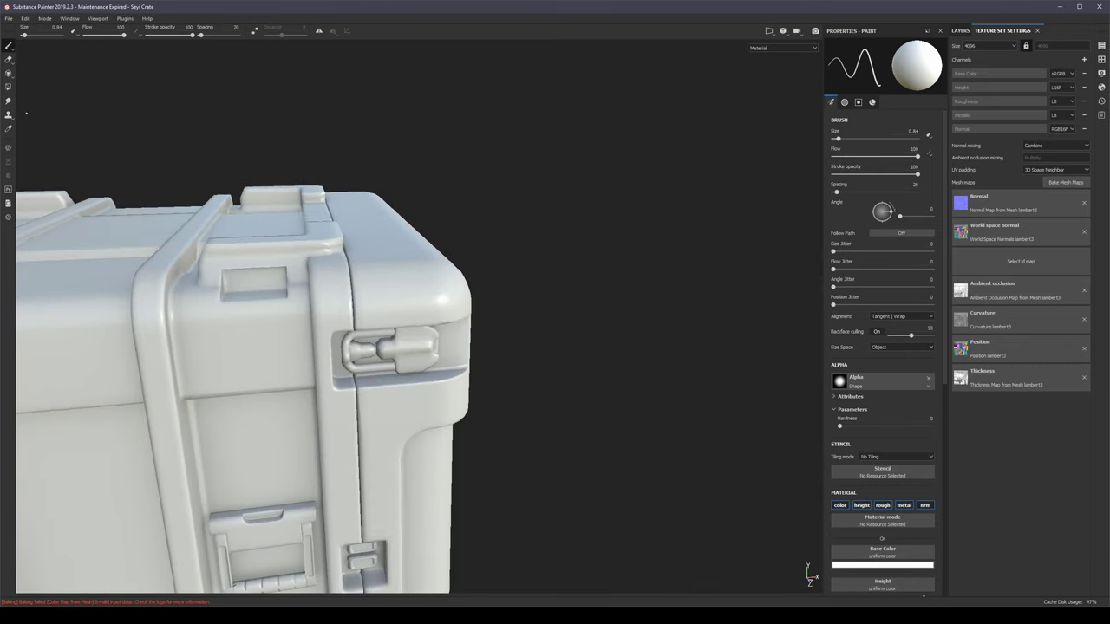
Step: Check the crate's low-poly wireframe around the latches and top brackets using the Polygon Fill tool, and return to the Paint tool
click(8, 87)
alt+drag(495, 292, 442, 303)
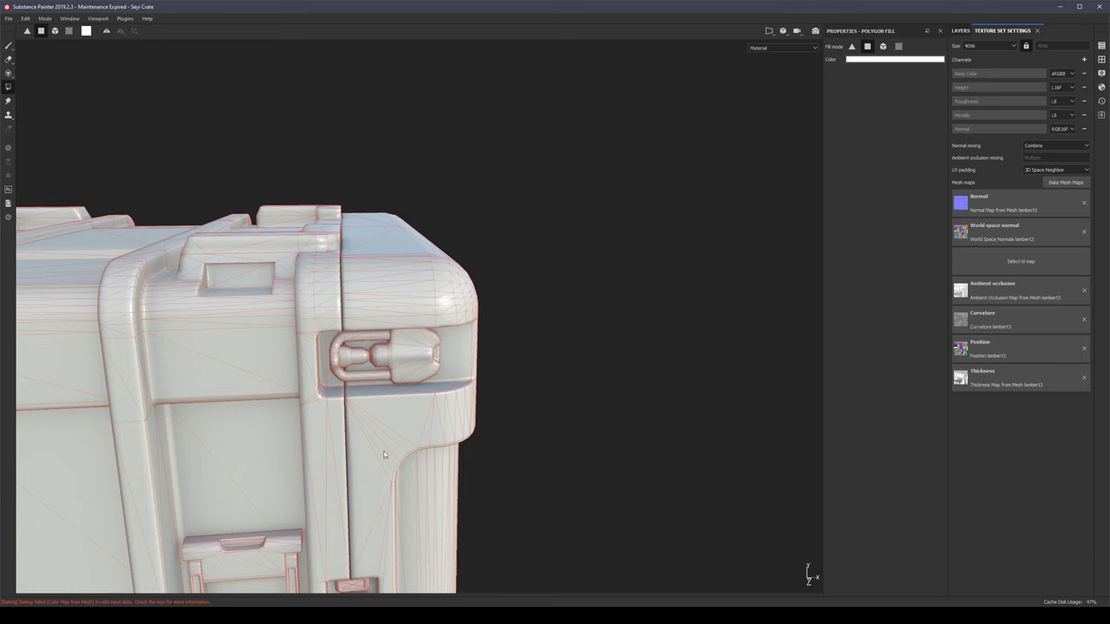
alt+drag(386, 456, 387, 214)
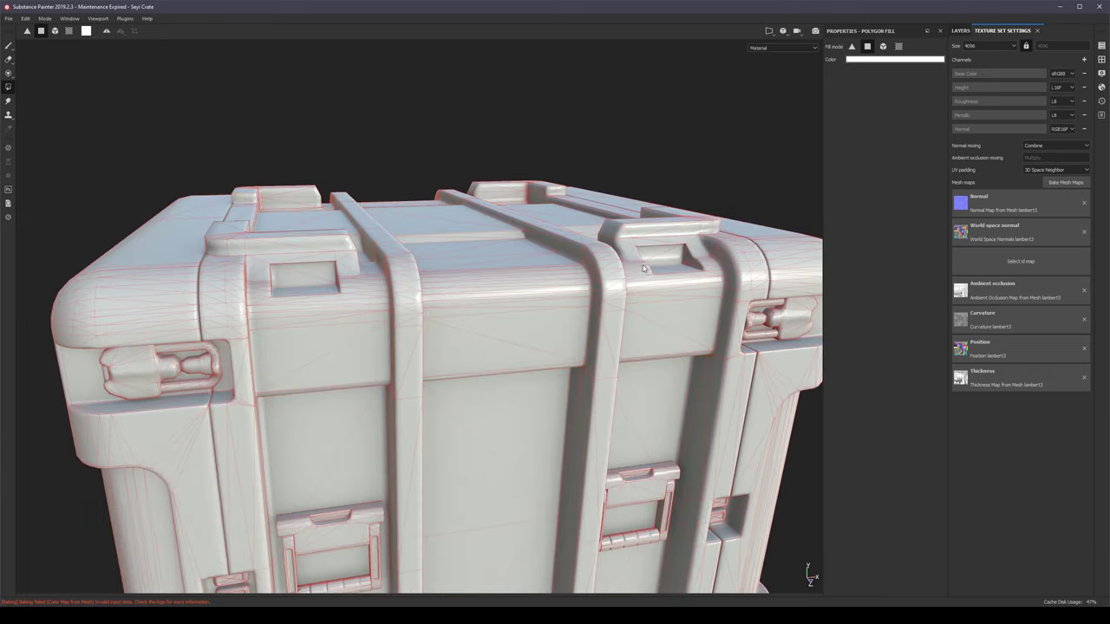
alt+drag(644, 268, 116, 130)
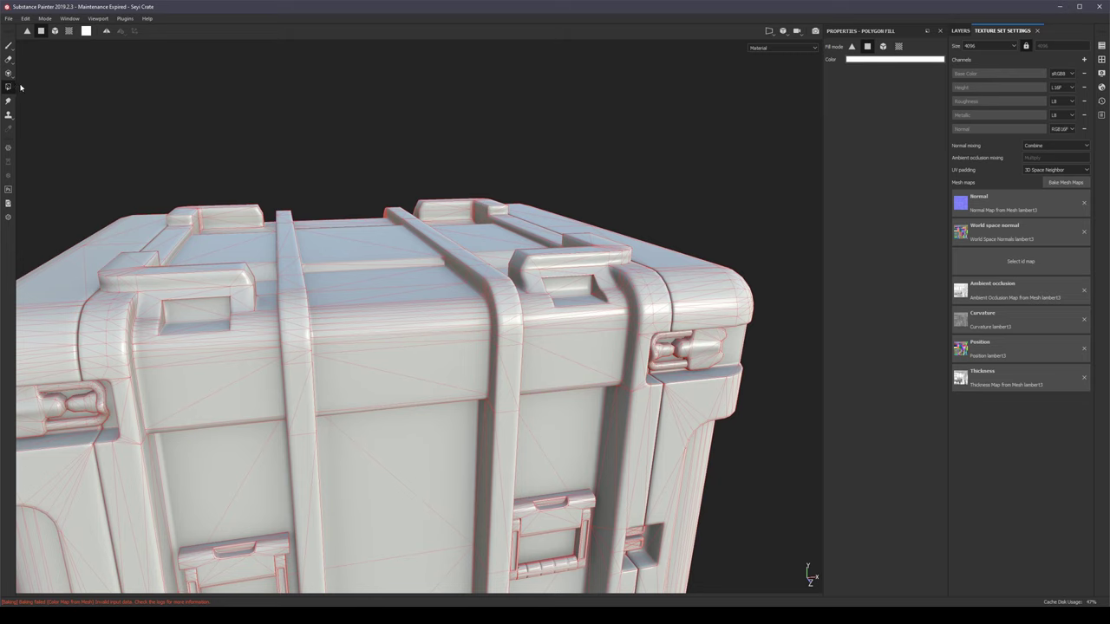
click(9, 46)
Step: Review the whole baked crate without the wireframe, viewing its top, front and side latches
alt+drag(530, 252, 561, 332)
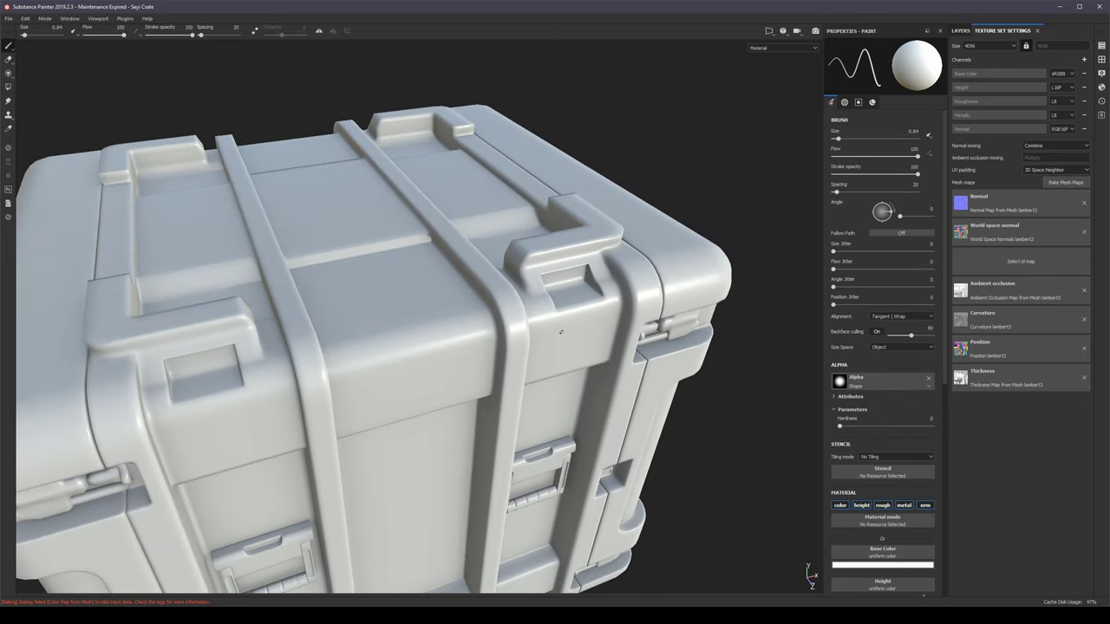
alt+right_drag(561, 332, 510, 375)
alt+drag(510, 375, 461, 315)
alt+right_drag(462, 316, 440, 329)
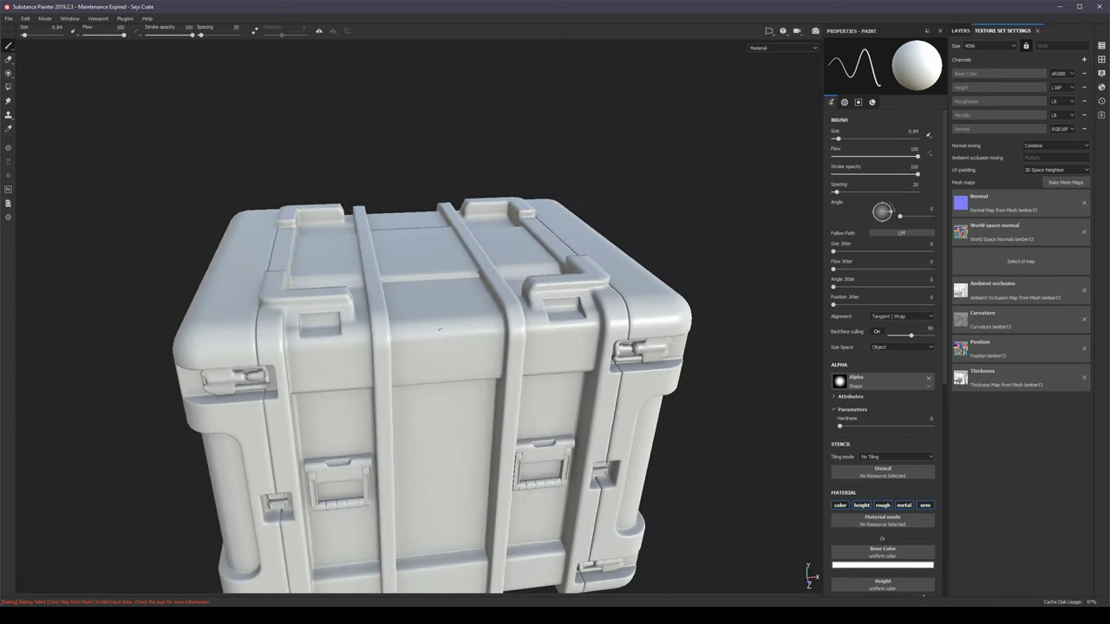
alt+drag(439, 330, 379, 329)
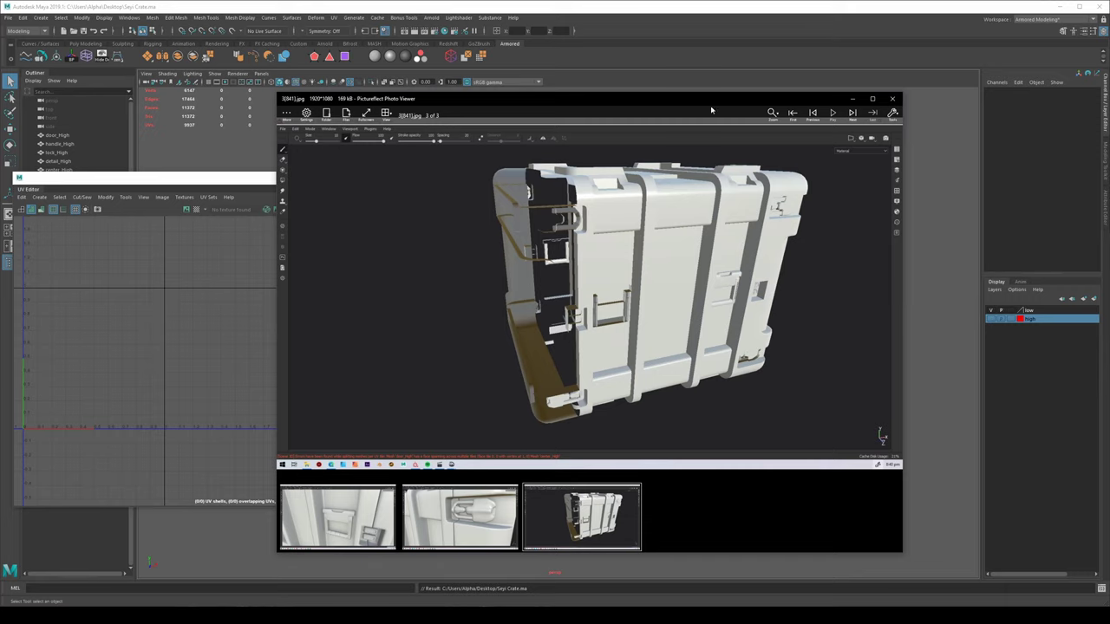
Step: Switch back to Maya, create a polygon cube and move it along X until it sits clear of the crate
click(696, 63)
scroll(662, 338, down, 4)
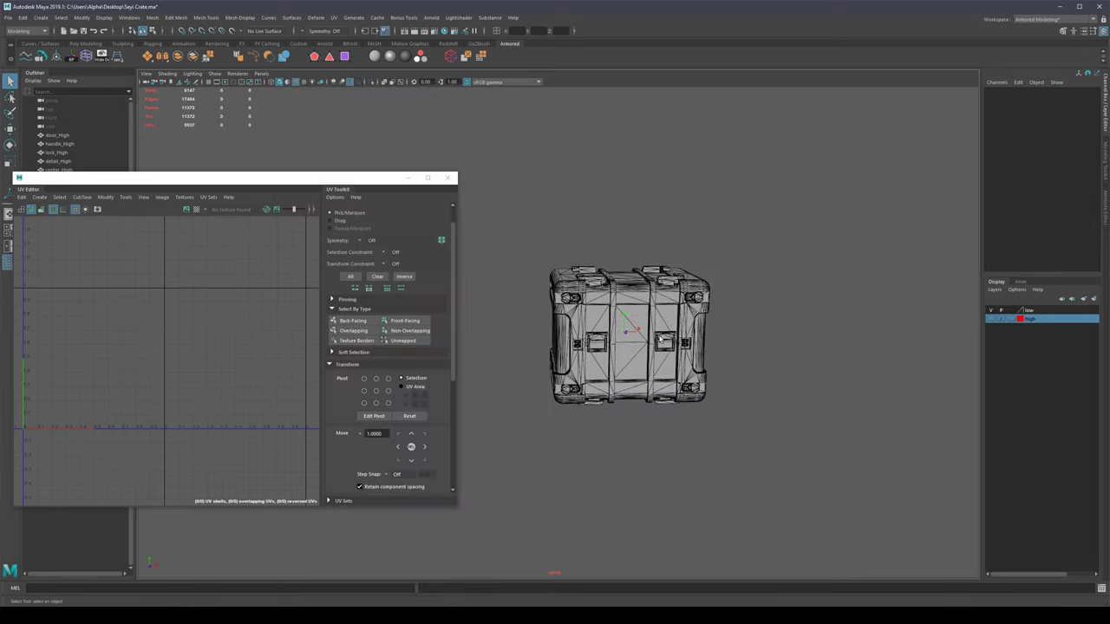
alt+middle_drag(661, 338, 700, 269)
alt+drag(701, 269, 712, 312)
shift+right_drag(805, 344, 845, 299)
alt+middle_drag(844, 299, 798, 302)
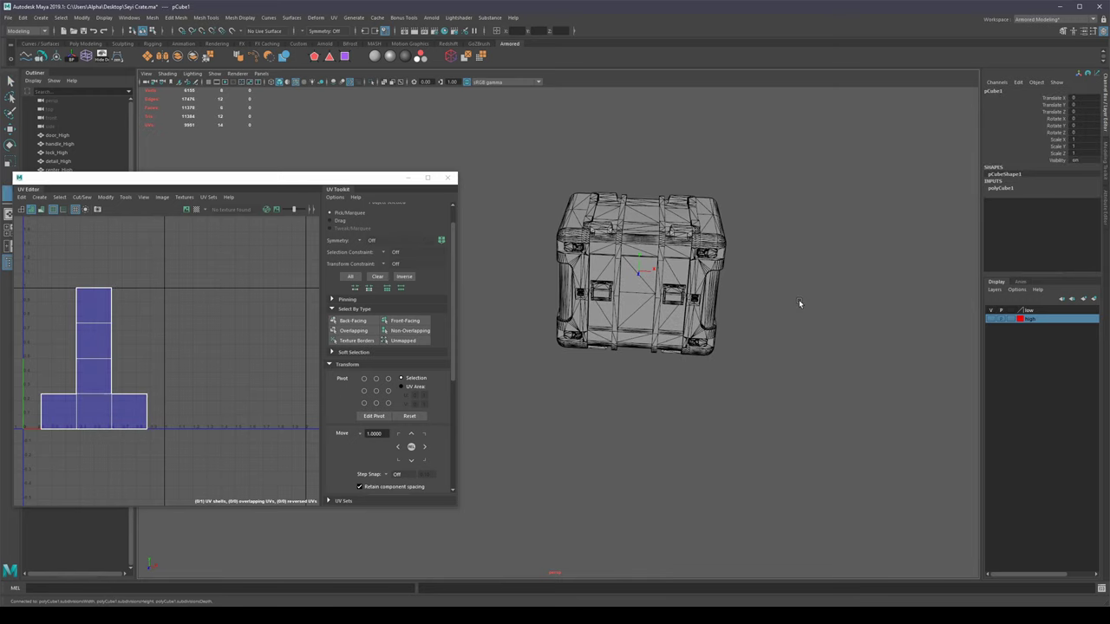
key(w)
drag(683, 272, 822, 274)
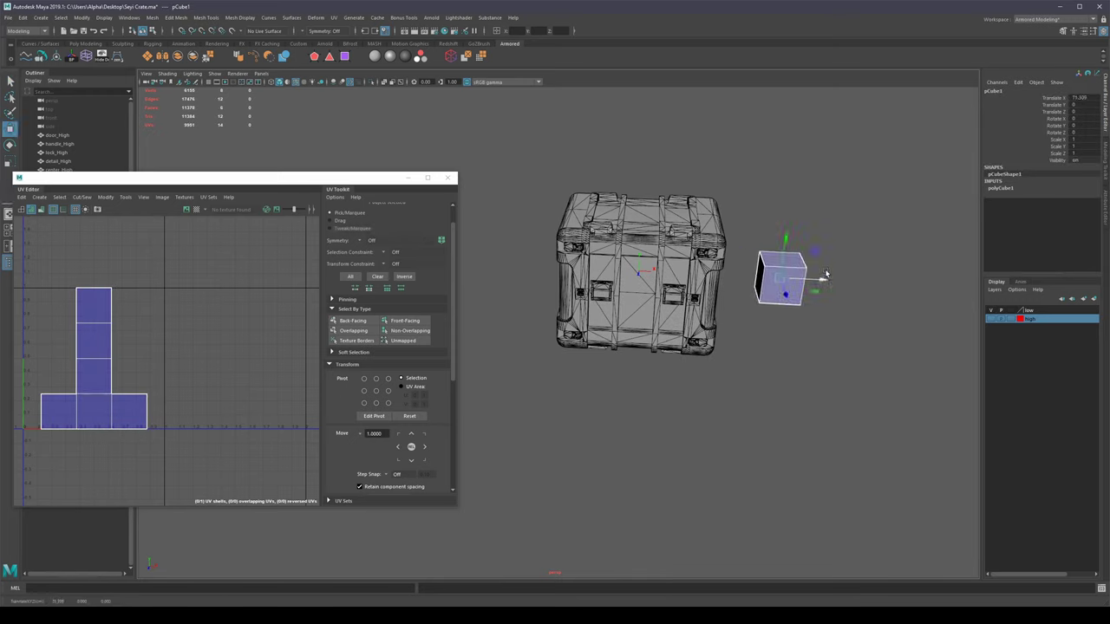
Step: Freeze the cube's transformations, duplicate it and flip the copy to the opposite side of the crate by scaling it negatively along X
alt+middle_drag(783, 369, 830, 372)
alt+drag(829, 372, 840, 364)
key(ctrl+f)
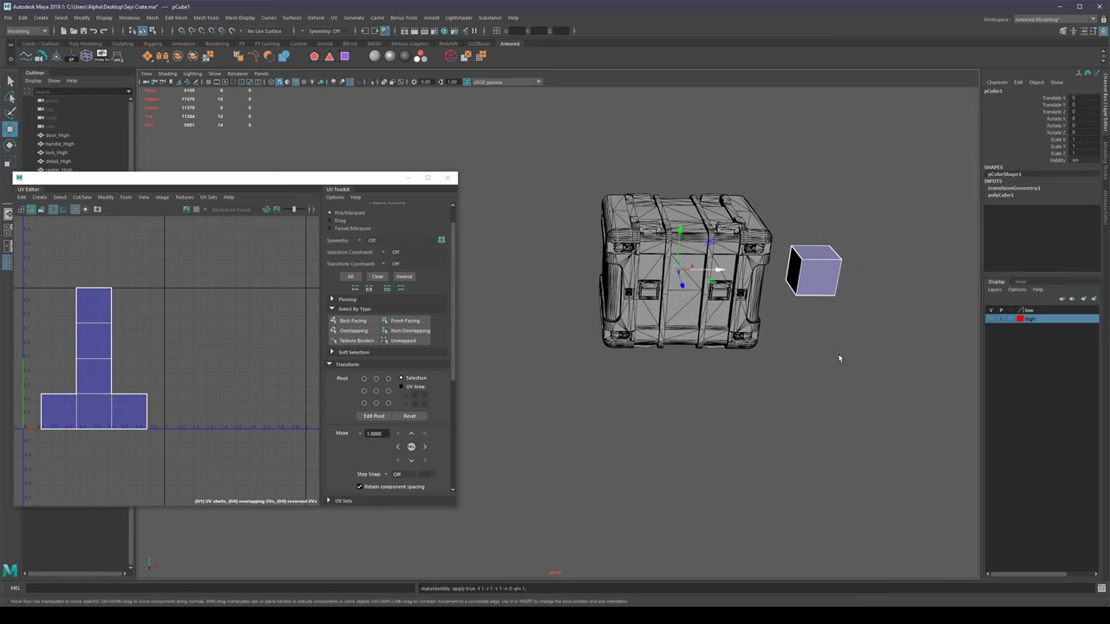
alt+middle_drag(815, 382, 811, 404)
key(r)
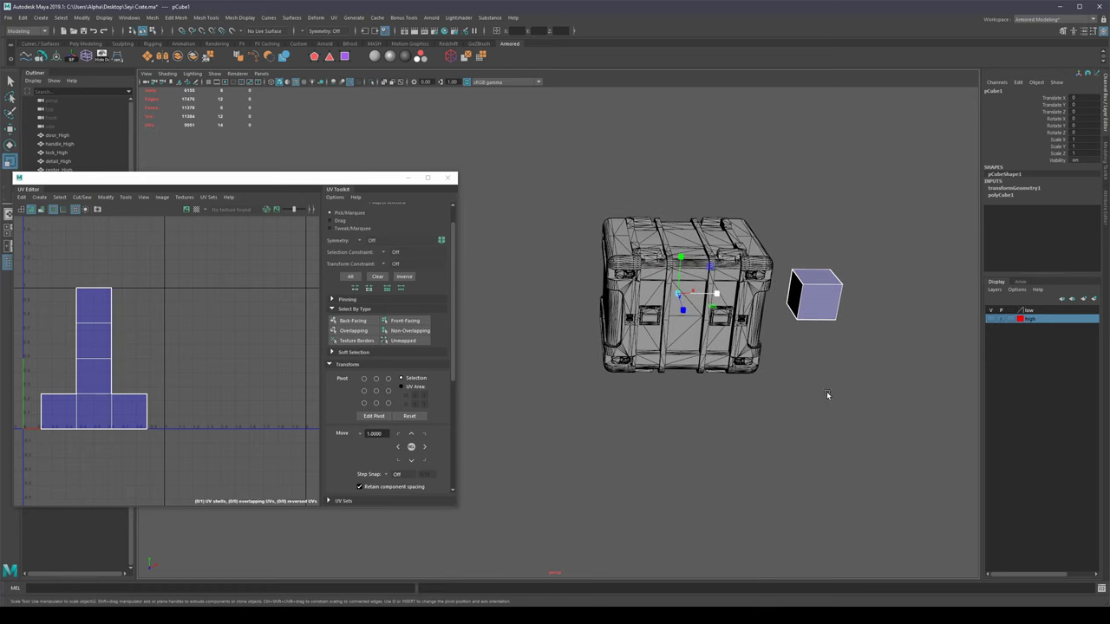
key(ctrl+d)
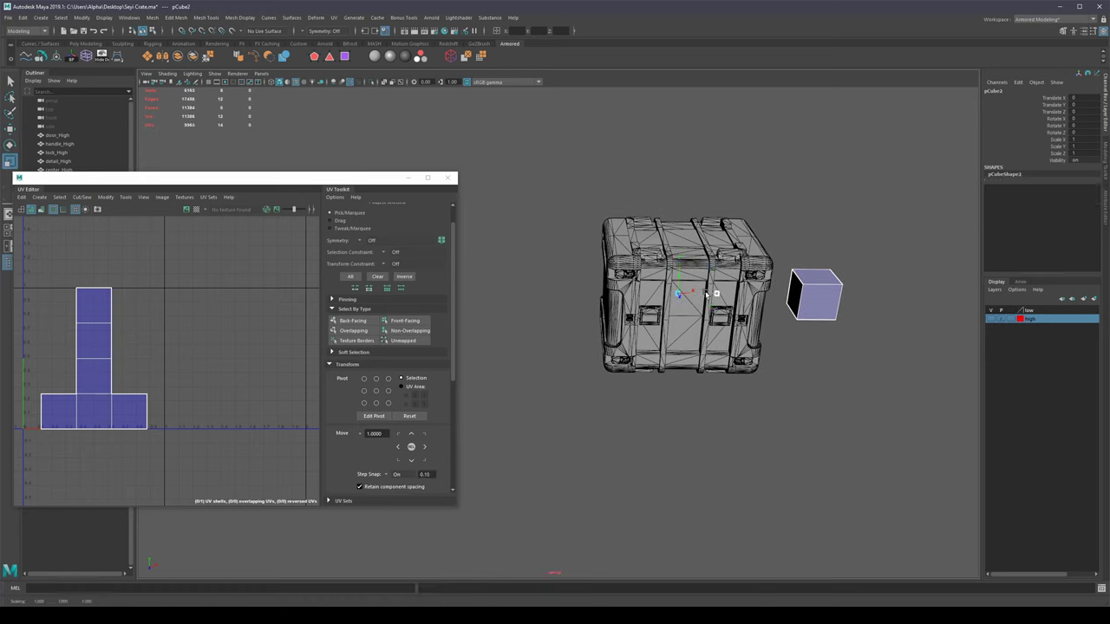
drag(706, 295, 644, 299)
click(698, 456)
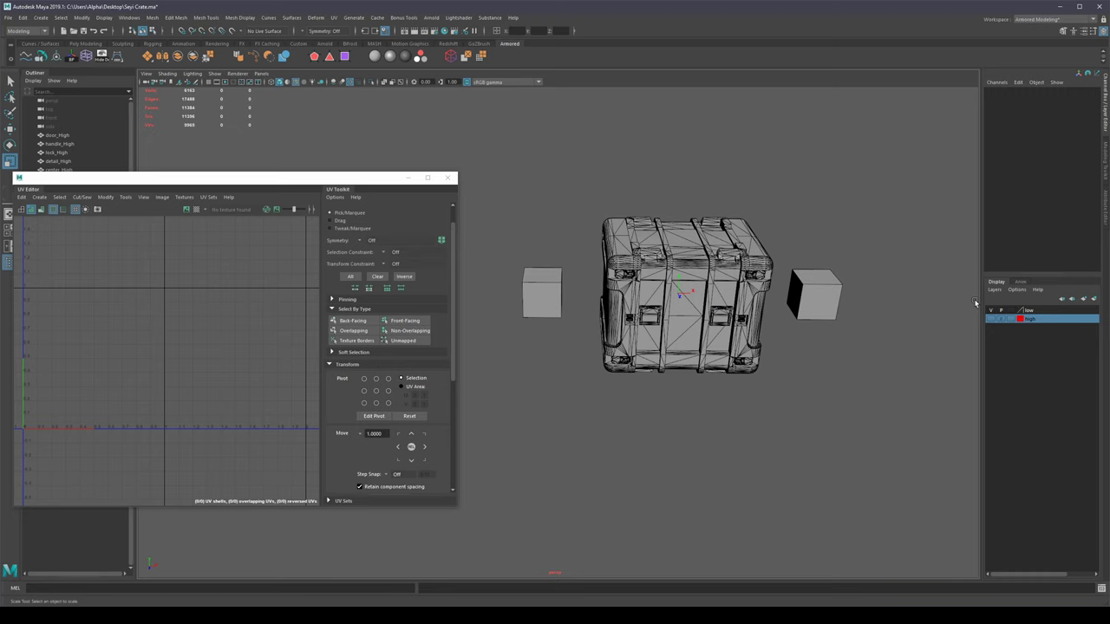
Step: Select the flipped cube copy and set its Scale X to -1
click(535, 311)
alt+drag(555, 358, 585, 367)
alt+middle_drag(631, 386, 683, 411)
alt+drag(761, 455, 724, 449)
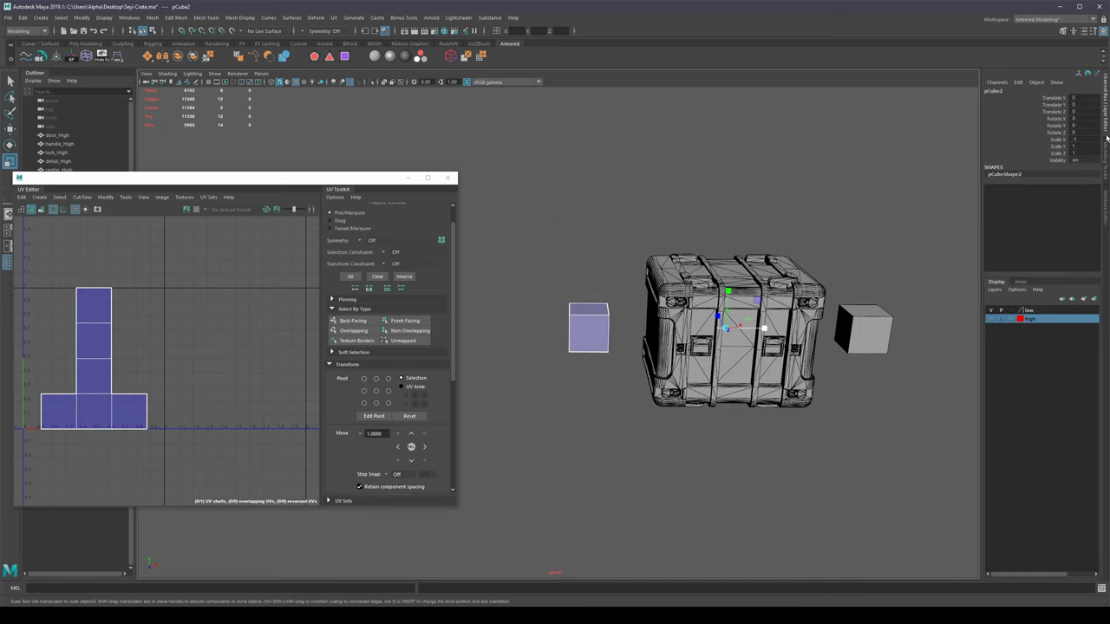
double_click(1072, 140)
text(-1)
key(Return)
key(q)
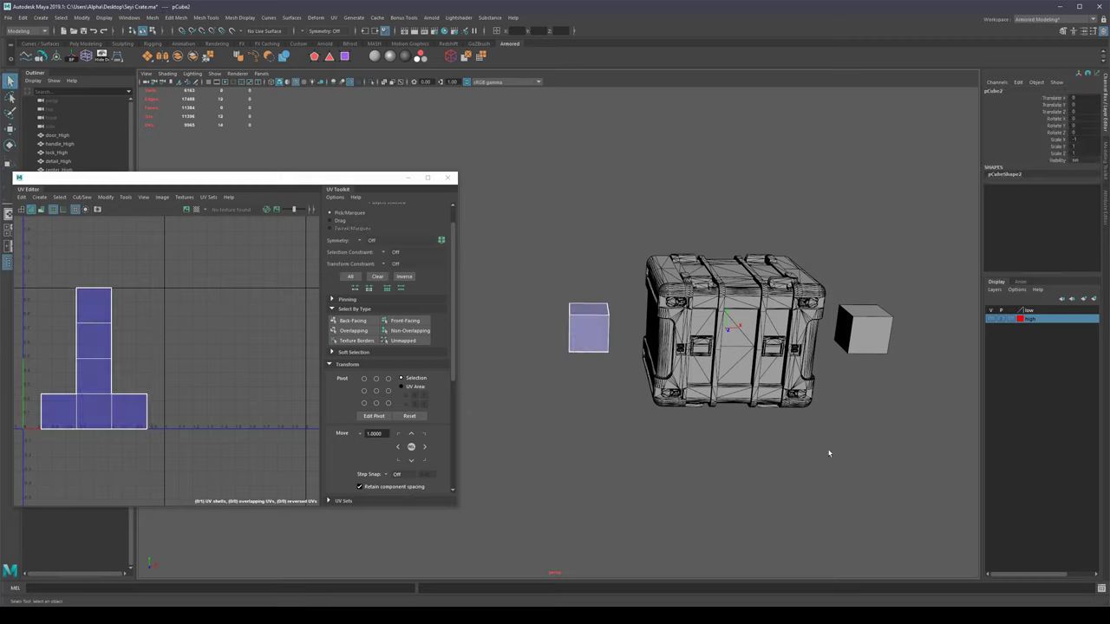
Step: Freeze the flipped cube's transformations
right_click(593, 249)
right_click(573, 247)
key(a)
right_drag(568, 225, 598, 240)
alt+middle_drag(563, 228, 795, 236)
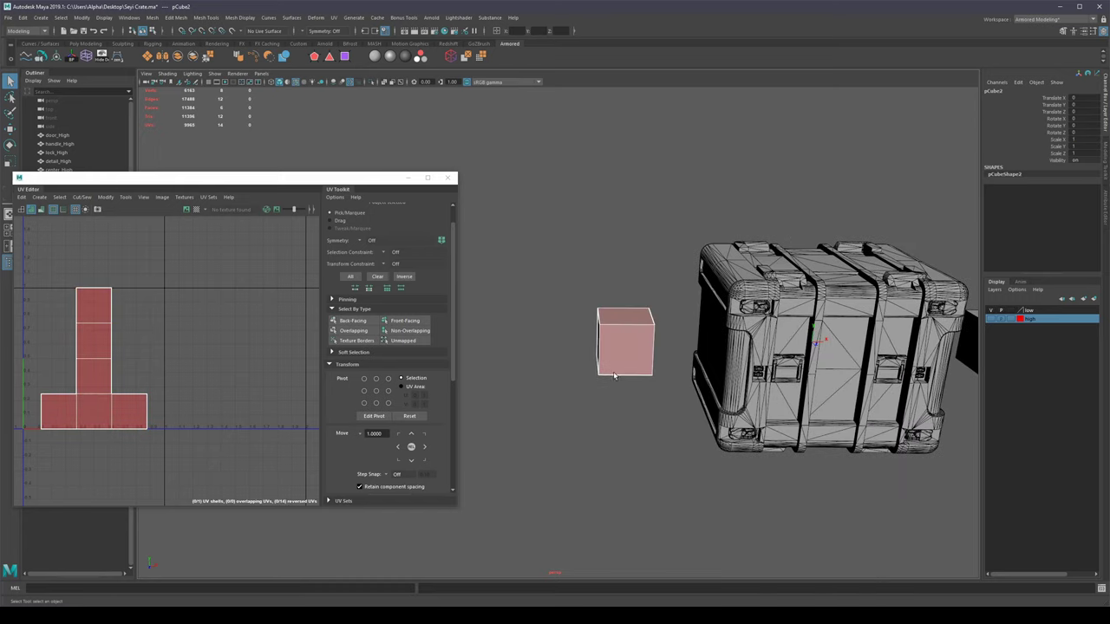
Step: Compare the flipped cube's shading and UV shell colour with the original cube on the other side of the crate
alt+drag(614, 376, 647, 421)
alt+right_drag(619, 347, 647, 359)
key(ctrl+z)
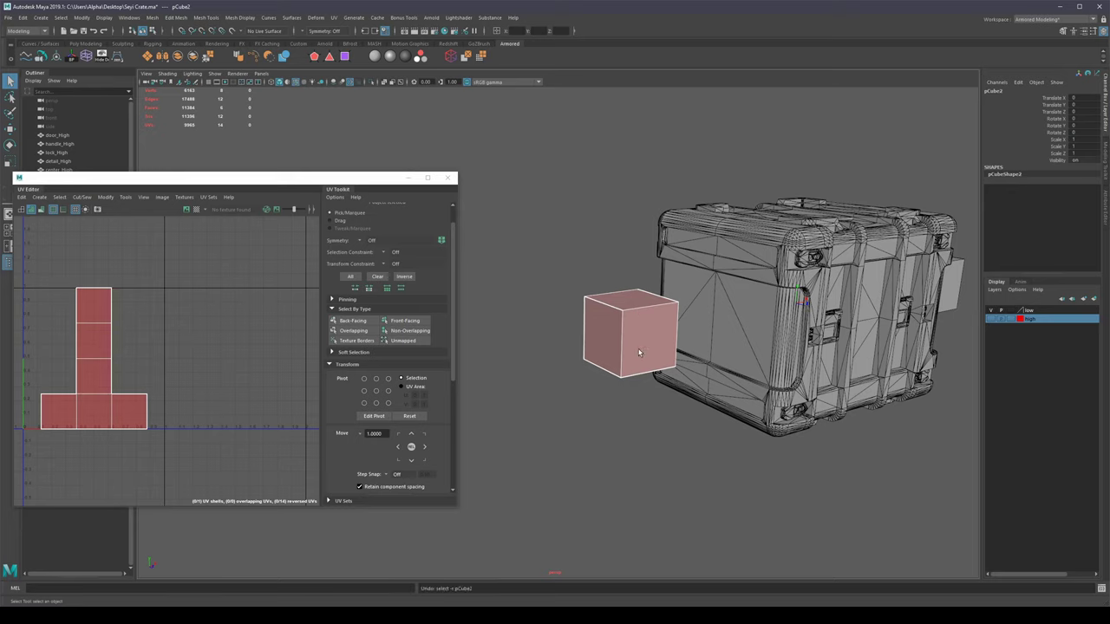
click(98, 336)
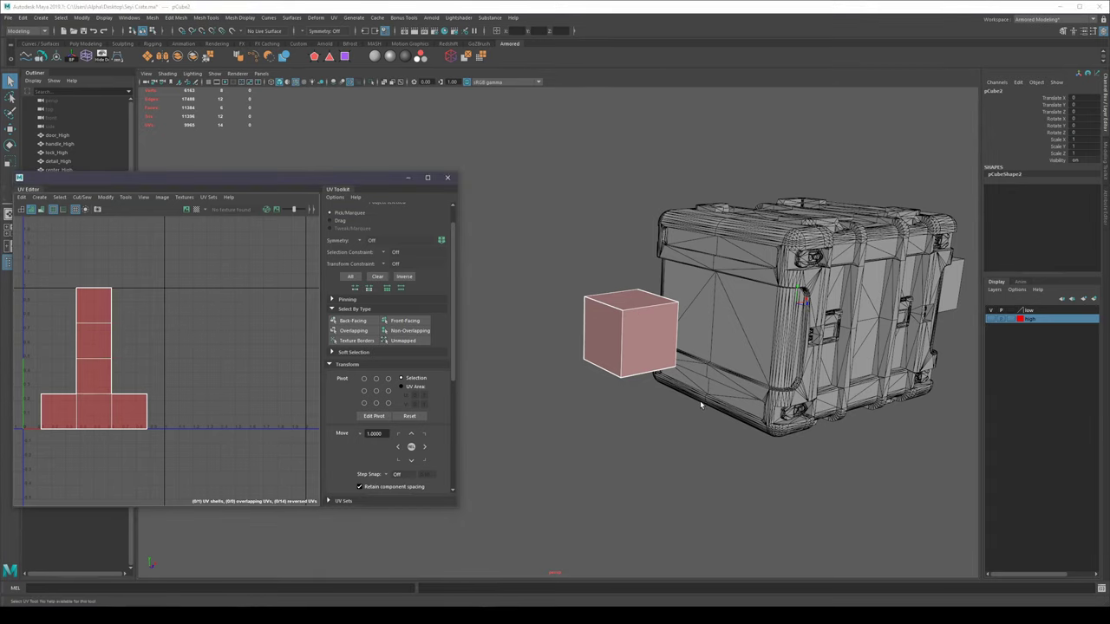
alt+drag(701, 404, 537, 379)
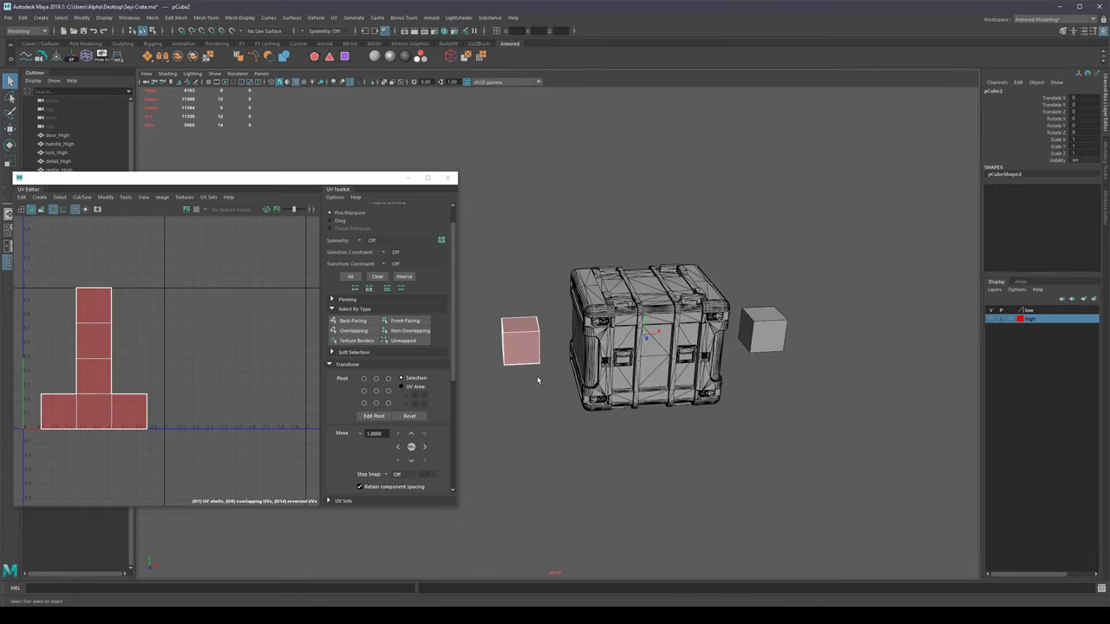
alt+drag(562, 439, 544, 434)
click(610, 501)
Step: Delete both demonstration cubes beside the crate
click(522, 347)
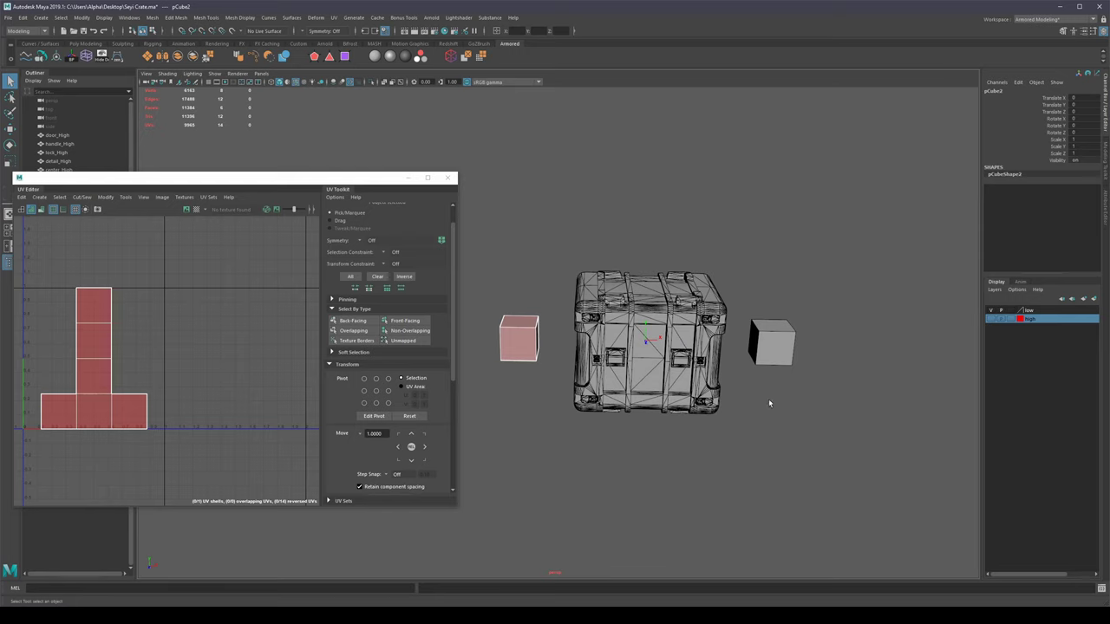
key(Delete)
click(790, 332)
key(Delete)
Step: Save the scene and delete the faces of the low-poly door's mirrored half, shown red by the UV shading
alt+right_drag(599, 321, 763, 343)
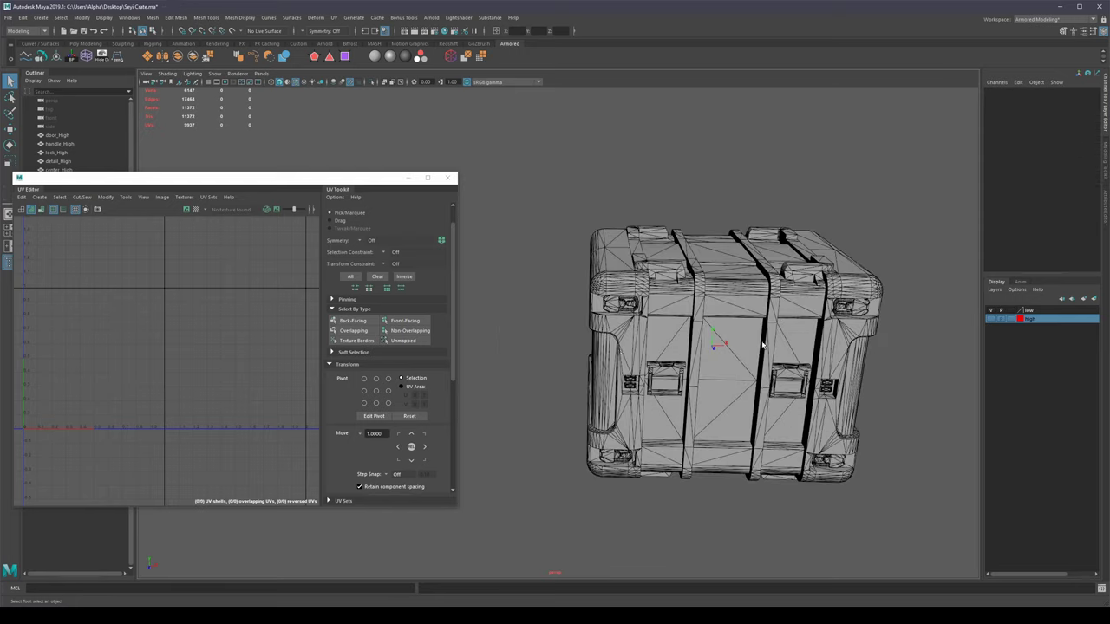
alt+middle_drag(763, 343, 695, 310)
alt+drag(696, 311, 730, 315)
alt+drag(841, 336, 898, 367)
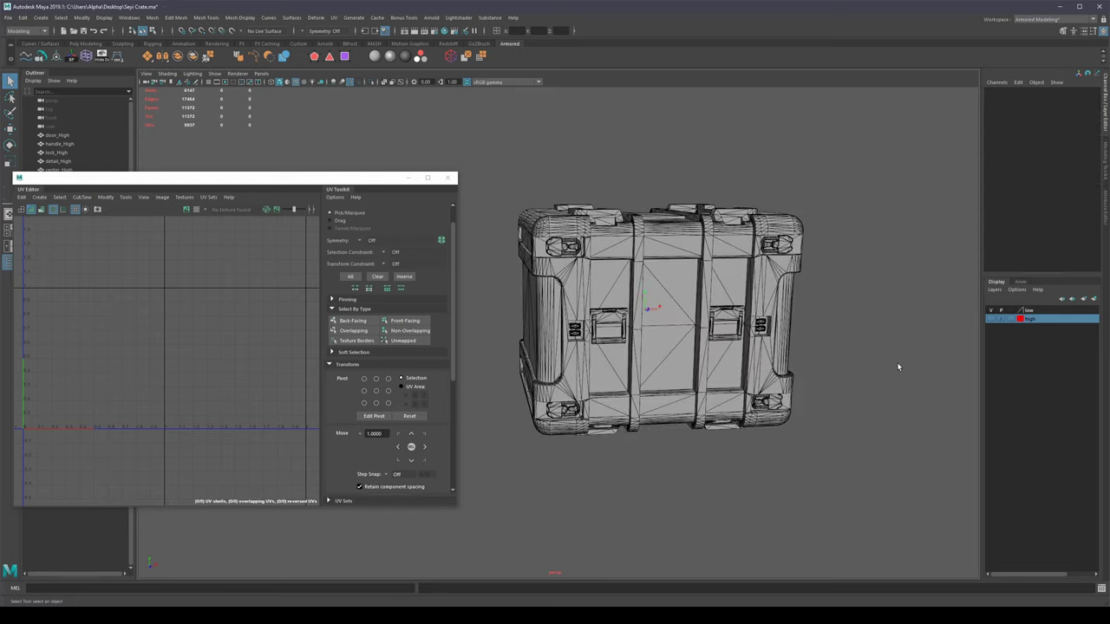
key(ctrl+s)
click(561, 330)
right_drag(556, 328, 553, 345)
double_click(553, 338)
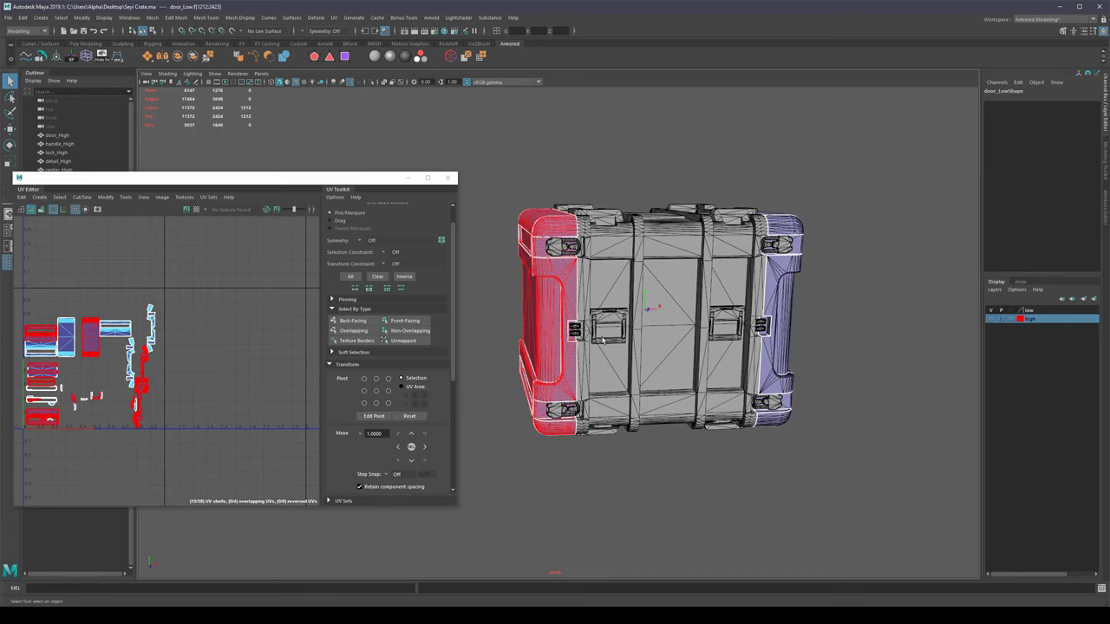
key(Delete)
Step: Return to object selection and examine the remaining low-poly door half and its UV shells
alt+drag(769, 364, 850, 372)
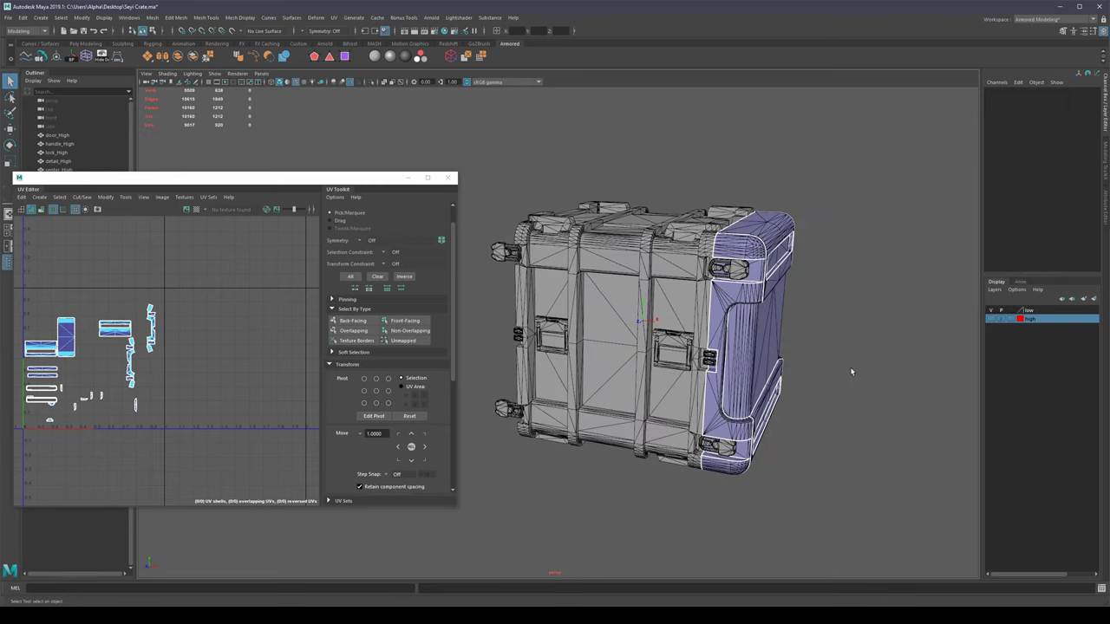
right_drag(822, 361, 829, 350)
alt+middle_drag(828, 348, 883, 350)
alt+drag(898, 364, 882, 363)
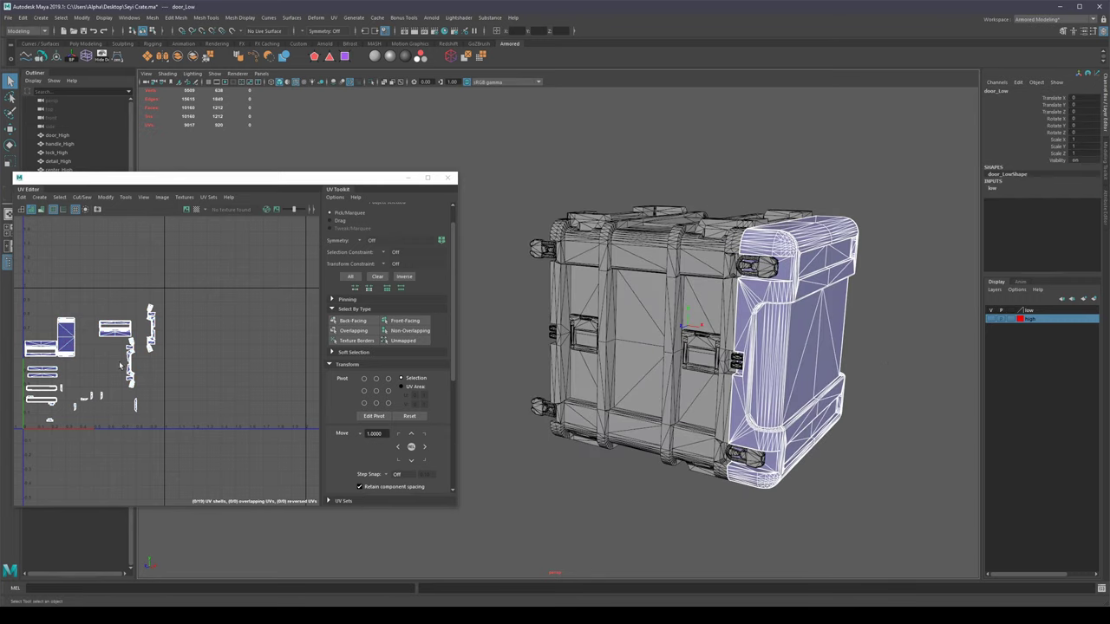
scroll(100, 365, up, 2)
alt+middle_drag(118, 353, 205, 332)
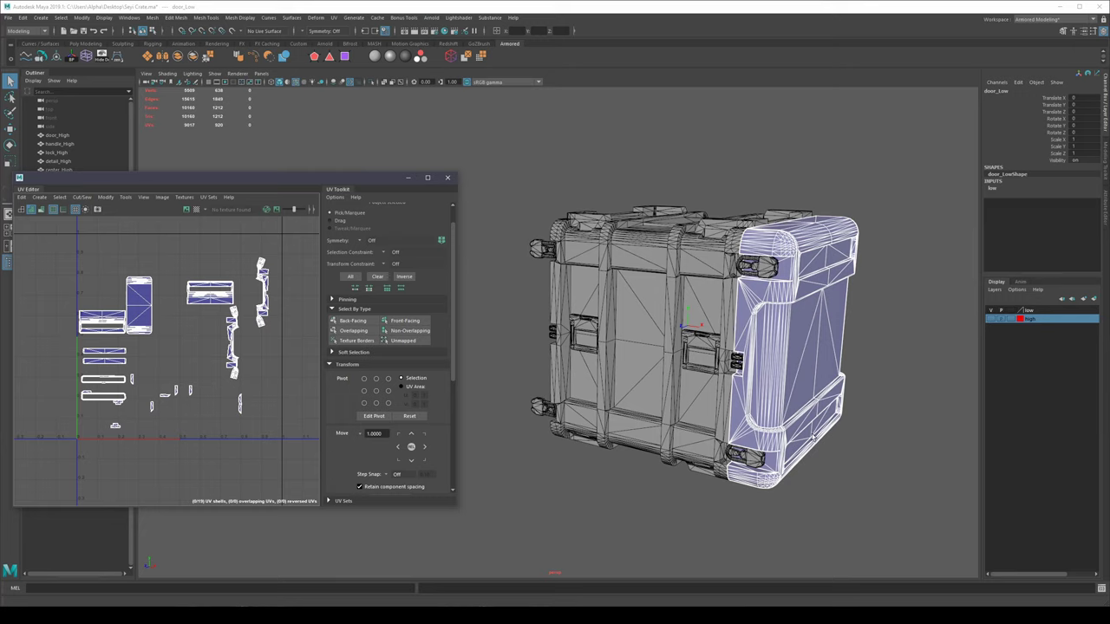
alt+drag(814, 438, 716, 417)
click(715, 416)
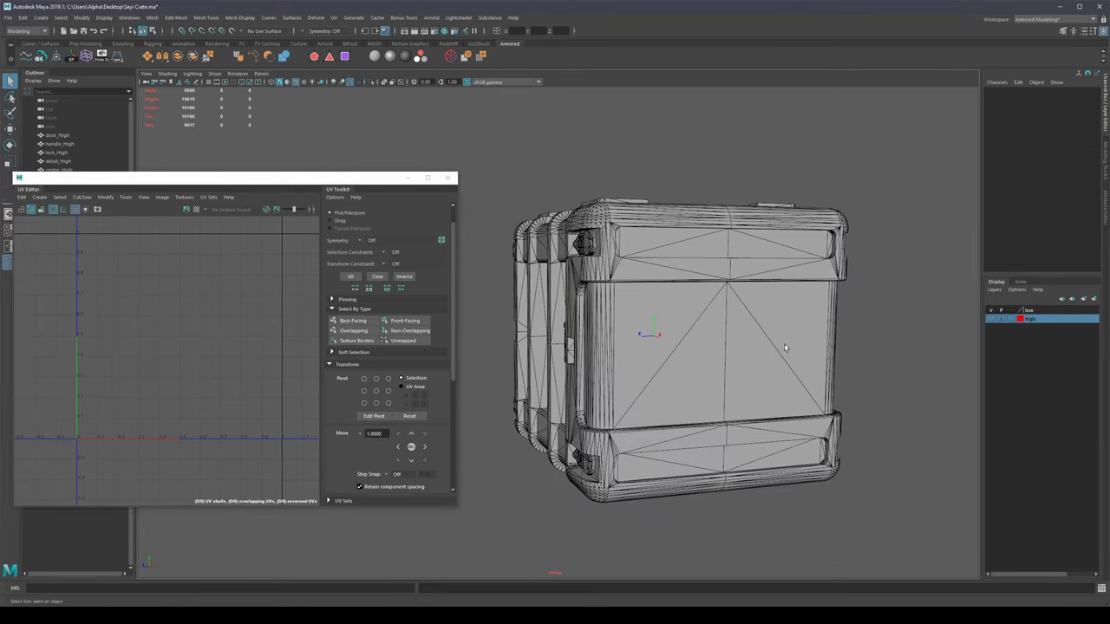
Step: Duplicate the remaining door half and rotate the copy 180 degrees around Y onto the crate's open side
alt+drag(598, 369, 629, 378)
alt+drag(812, 392, 665, 336)
alt+drag(616, 294, 847, 368)
click(820, 323)
key(ctrl+d)
key(e)
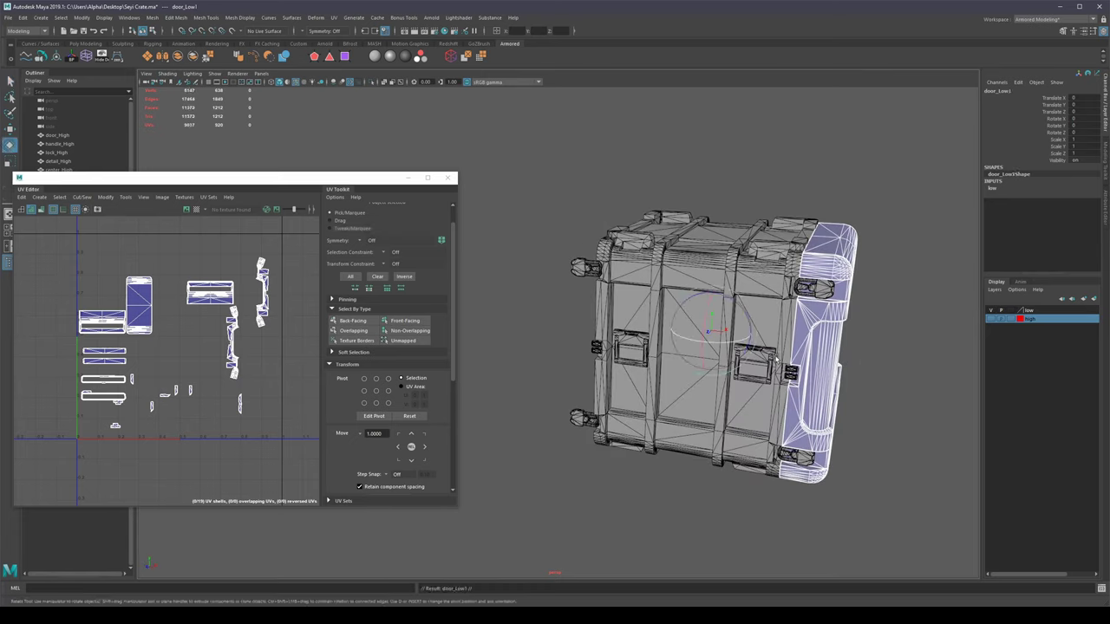
drag(682, 337, 797, 343)
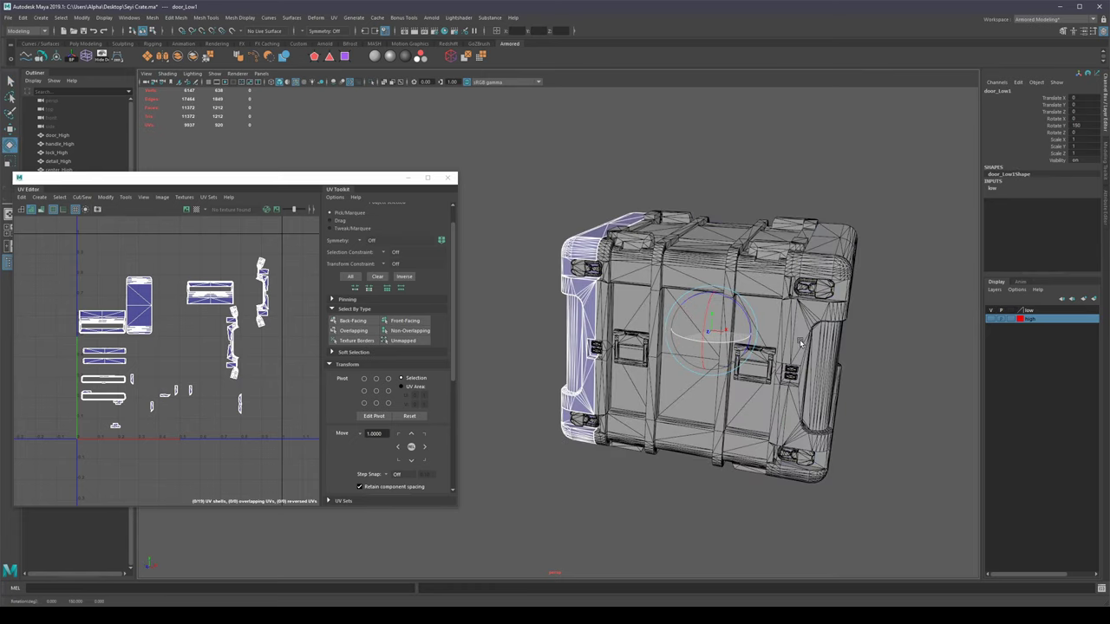
Step: Select both door halves together and check how the rotated copy's UV shells overlap those of the original
alt+drag(638, 503, 694, 469)
key(q)
click(827, 309)
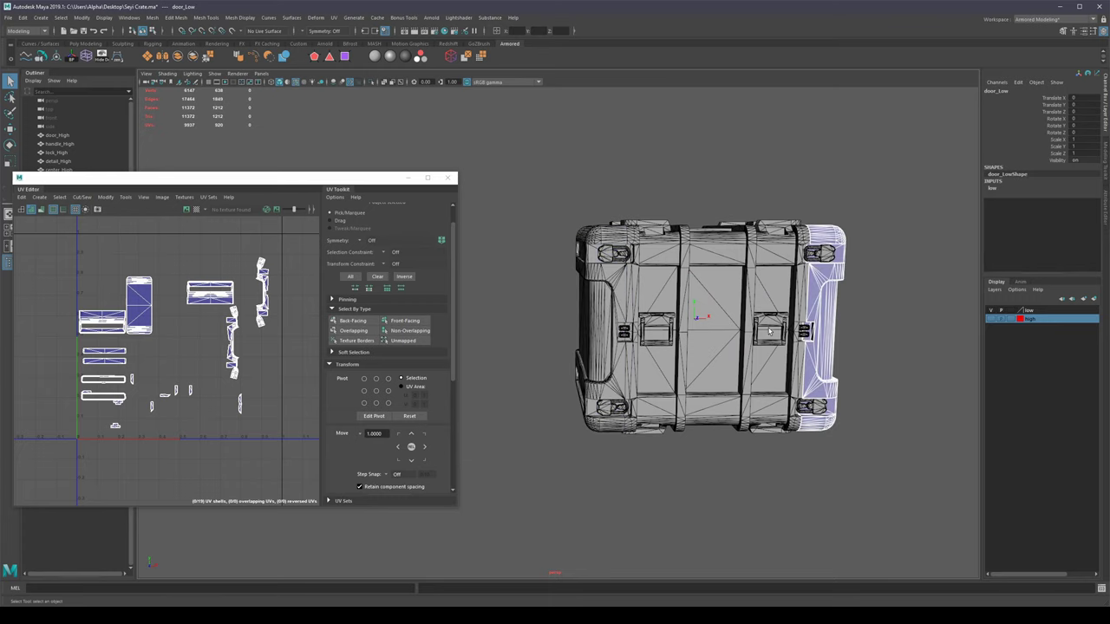
shift+click(596, 299)
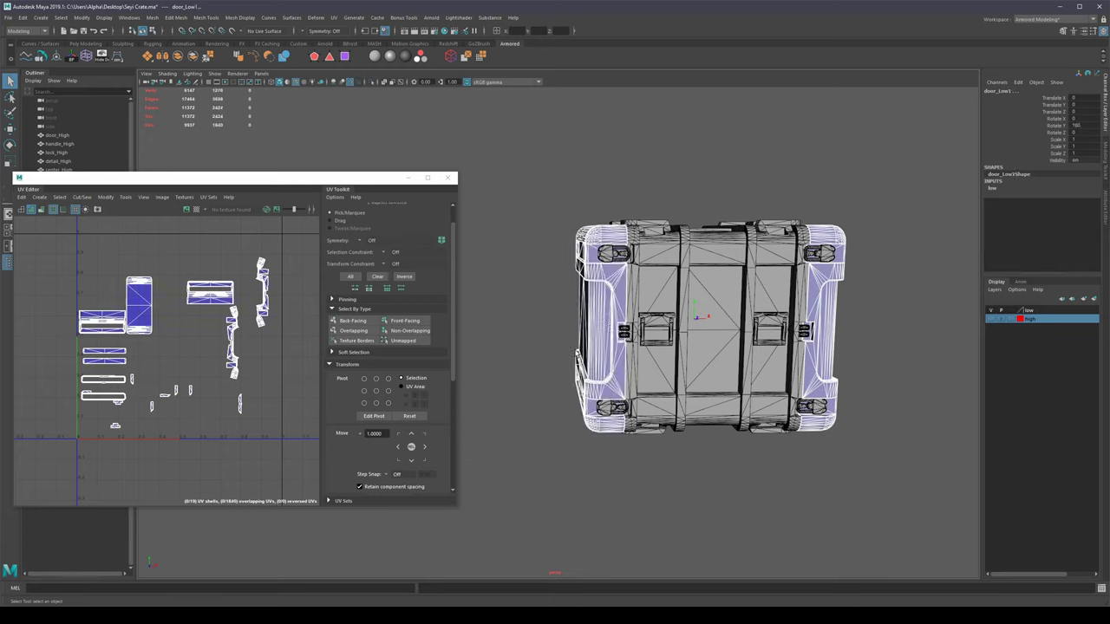
click(598, 287)
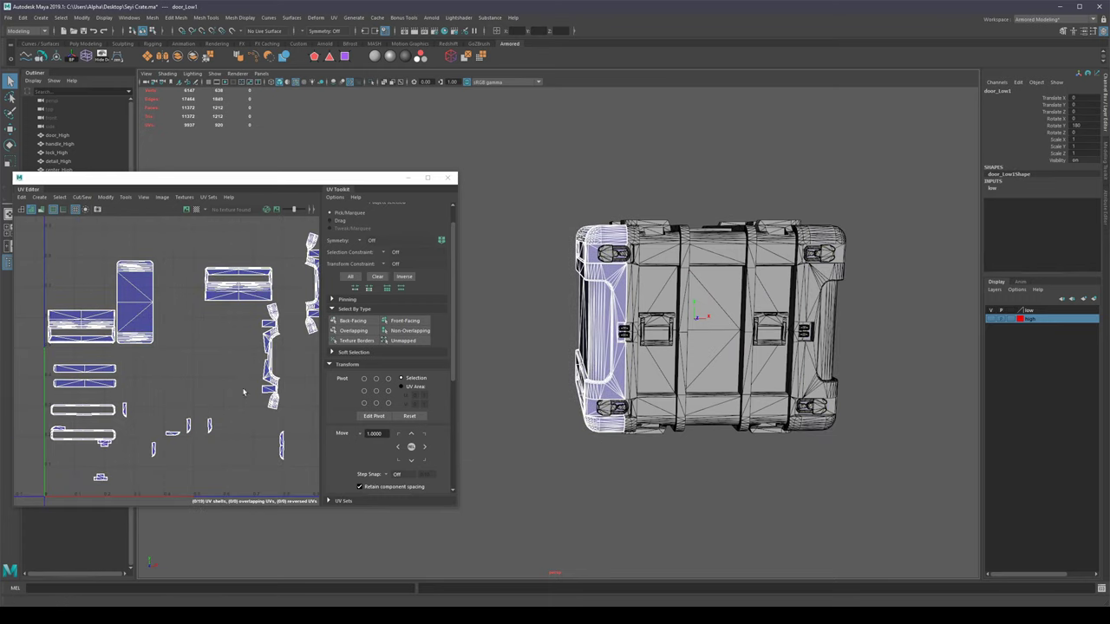
scroll(187, 372, down, 3)
alt+middle_drag(255, 354, 229, 353)
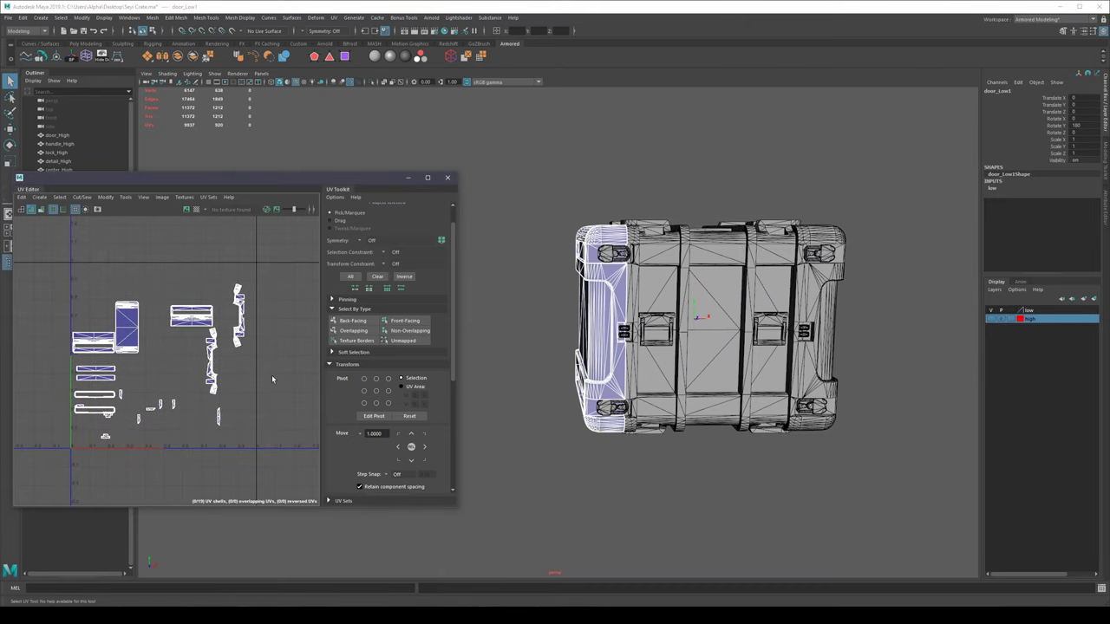
scroll(261, 380, down, 1)
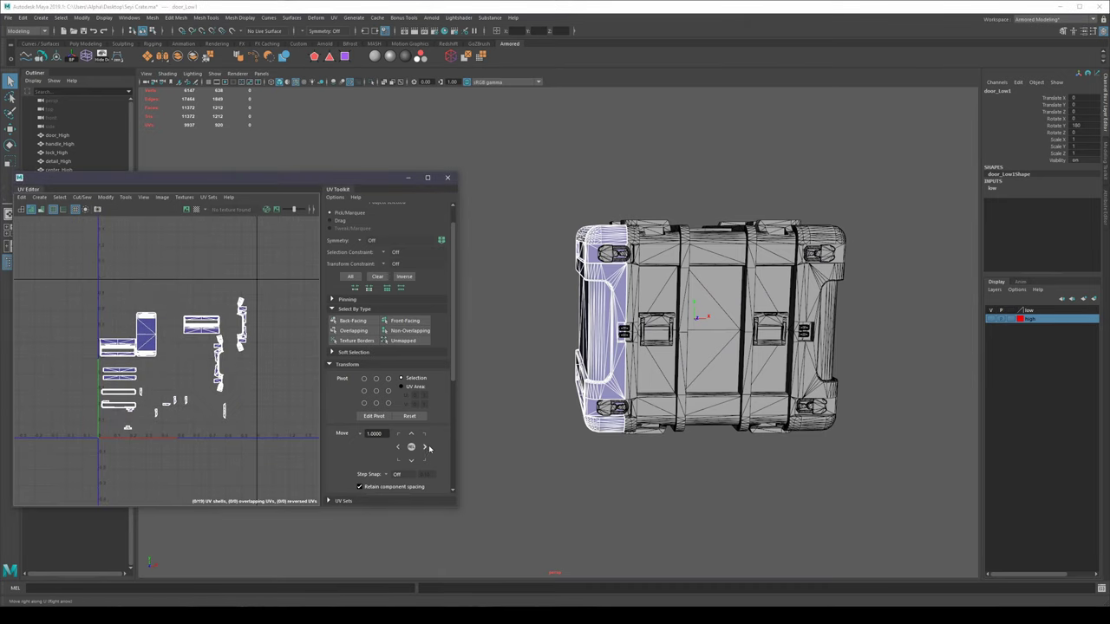
alt+middle_drag(270, 373, 223, 362)
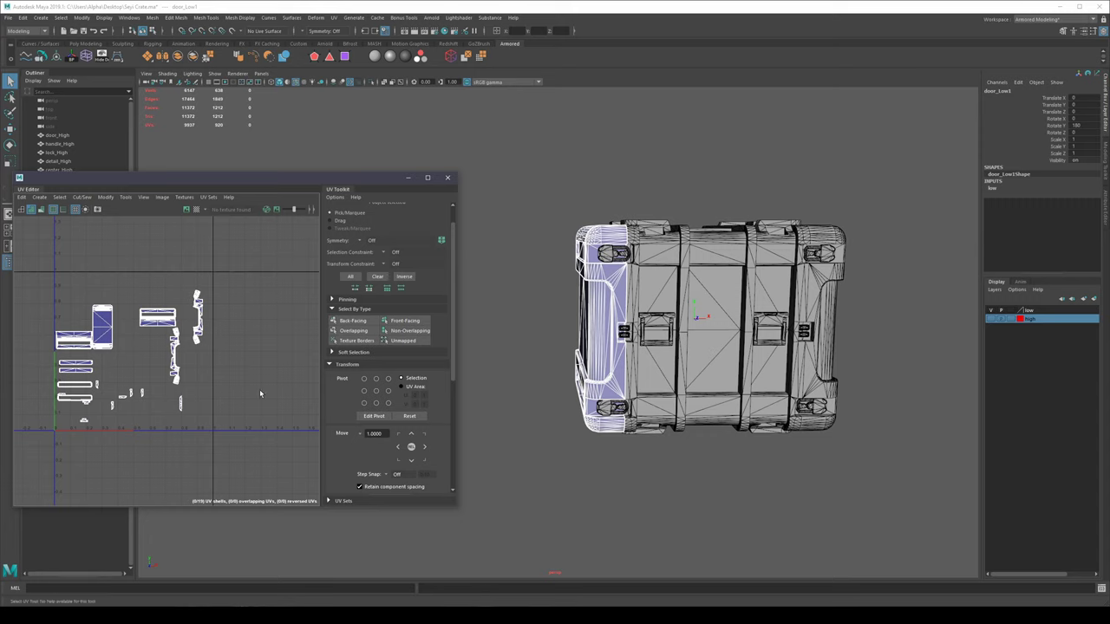
Step: Move all UVs of the rotated door copy 1 unit along positive U and compare both halves' layouts side by side
click(600, 310)
right_drag(600, 310, 598, 347)
drag(39, 260, 248, 452)
click(424, 448)
right_drag(857, 366, 870, 337)
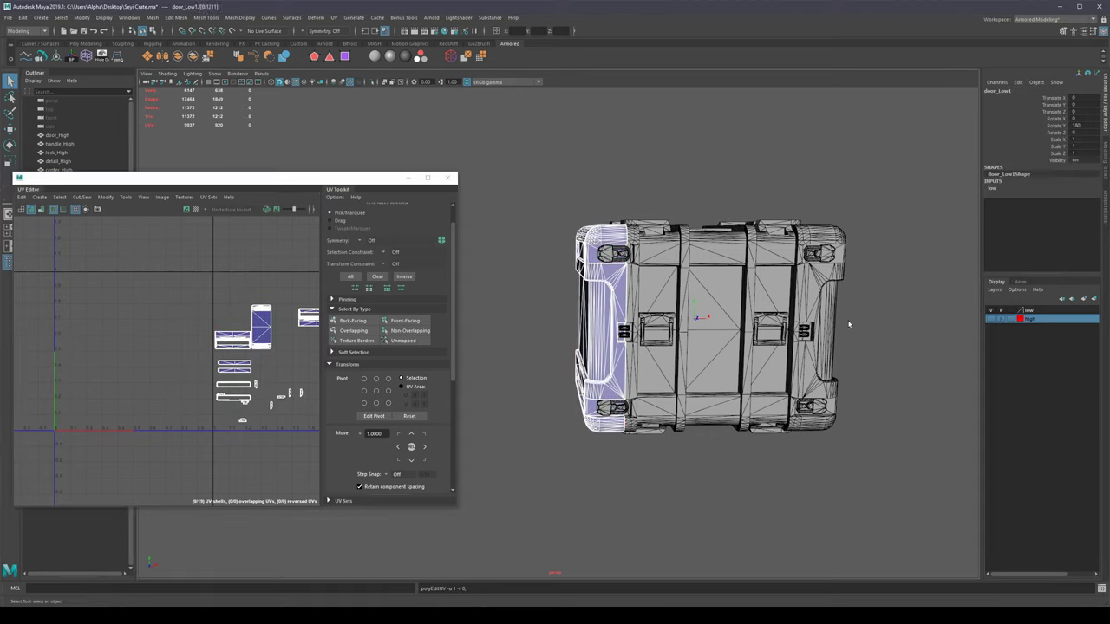
shift+click(827, 321)
alt+middle_drag(183, 302, 162, 312)
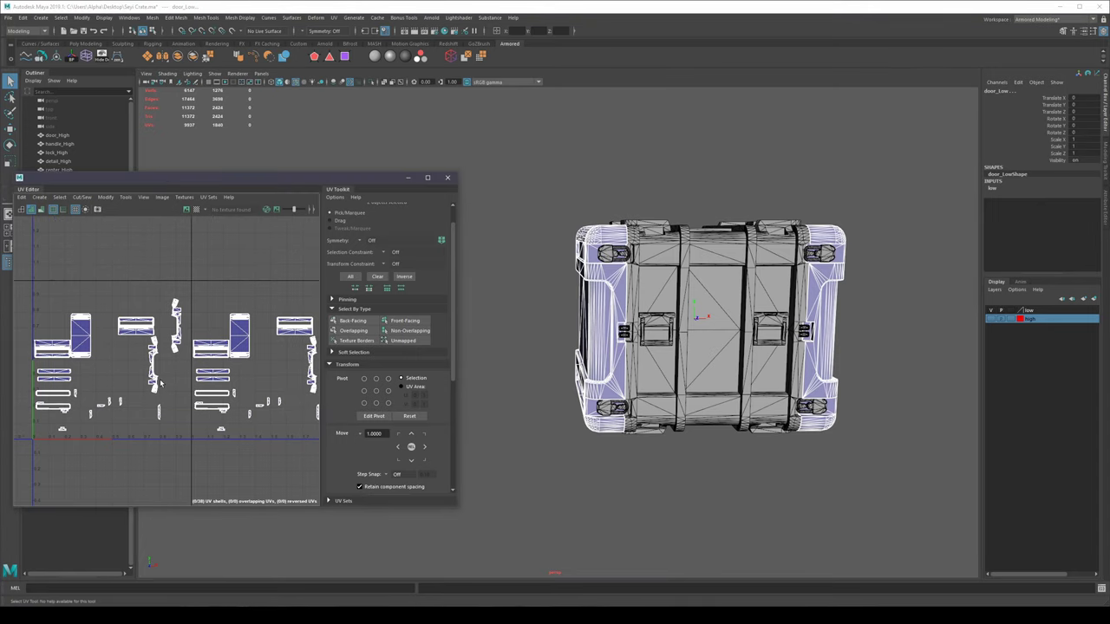
Step: Remove the rotated door copy and mirror the remaining door half across the world X axis with Cut Geometry on
click(636, 473)
click(1002, 318)
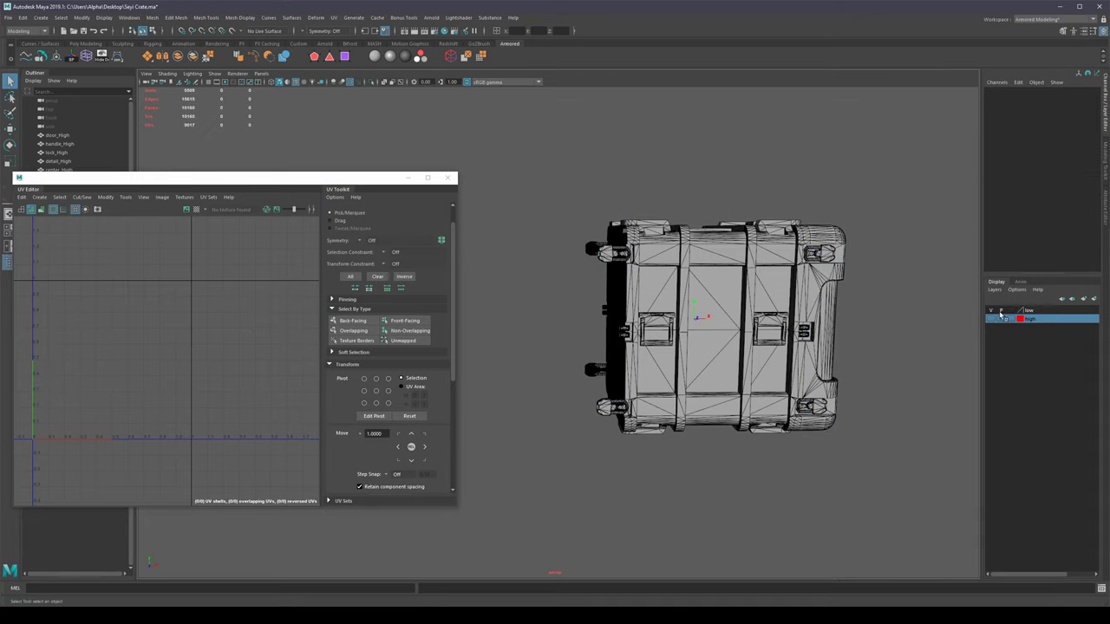
click(846, 277)
mouse_move(858, 325)
alt+mouse_down()
mouse_move(873, 342)
mouse_move(859, 307)
alt+mouse_up()
shift+right_click(858, 304)
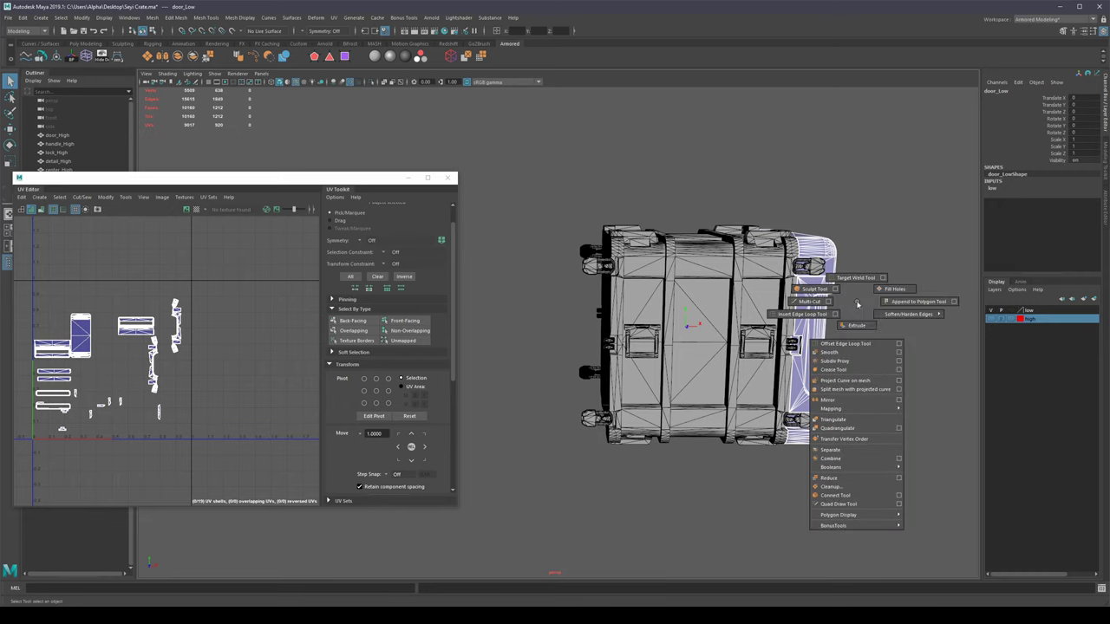
click(849, 401)
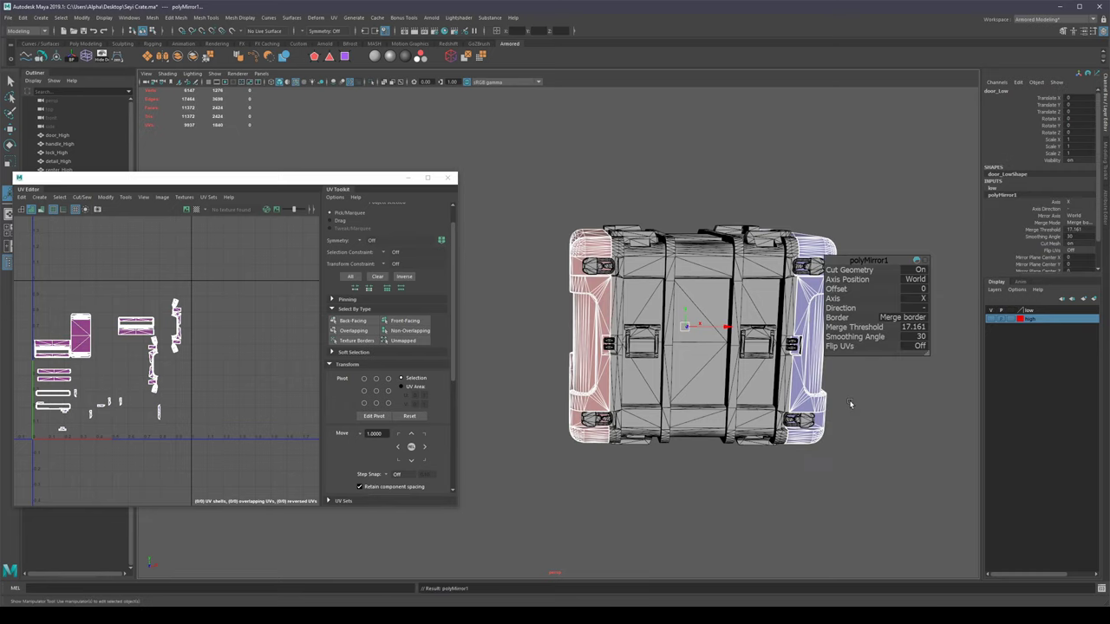
click(606, 477)
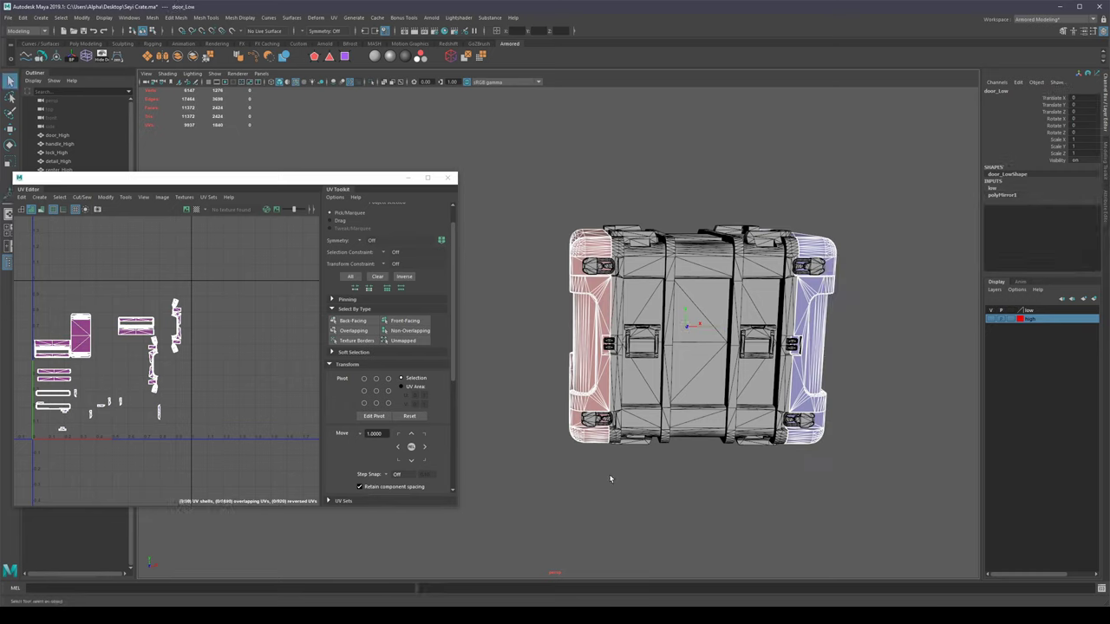
Step: Select the mirrored door half's faces and move their UVs 1 unit along positive U
click(581, 373)
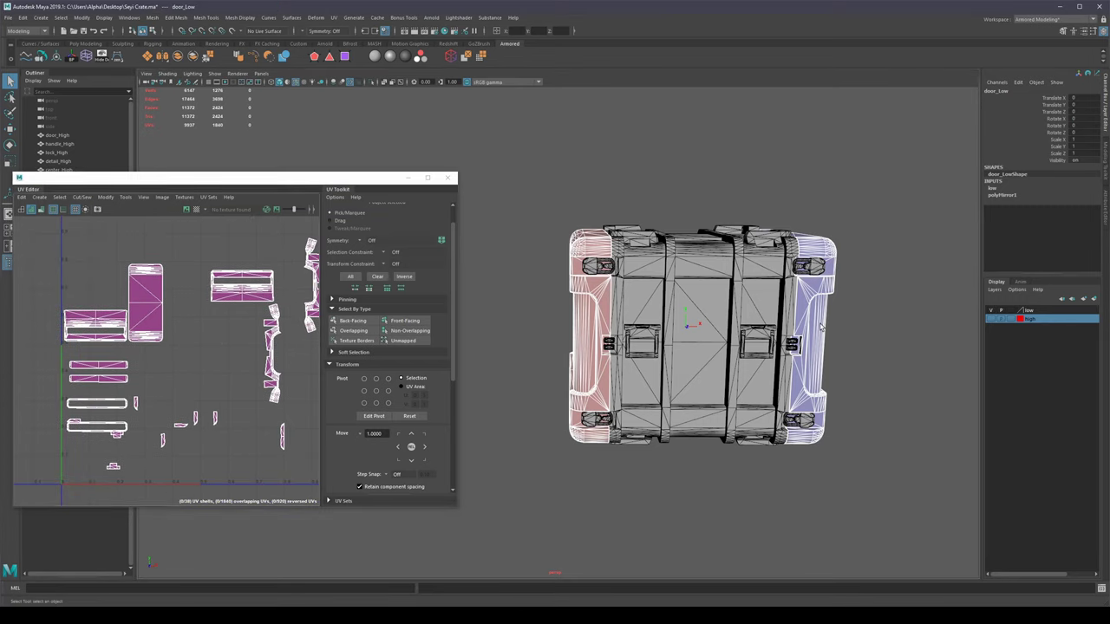
key(F11)
double_click(599, 326)
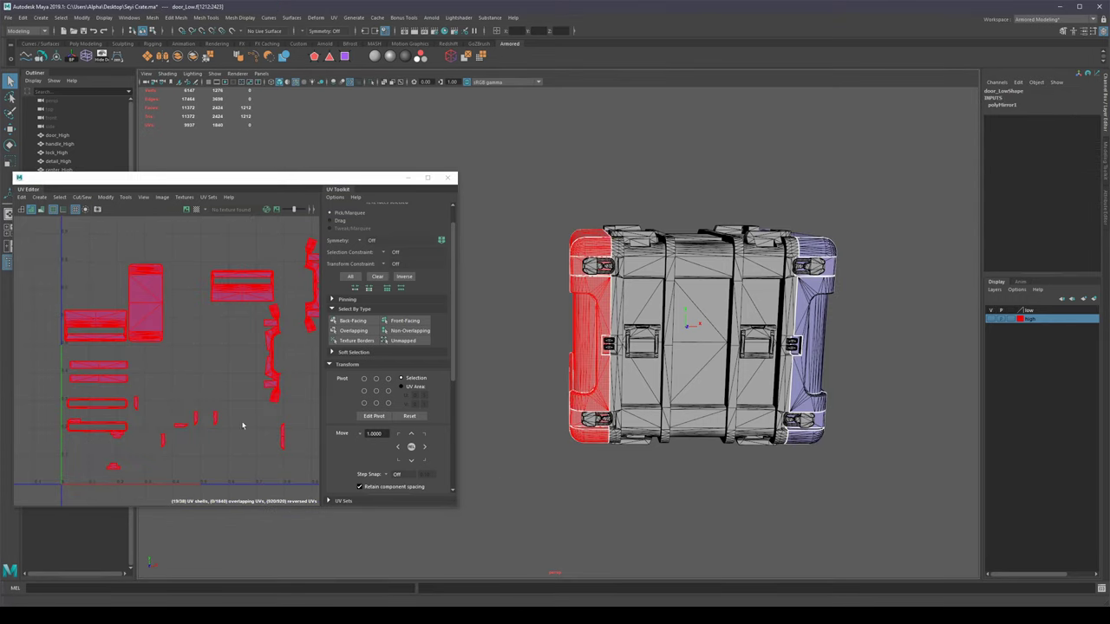
scroll(168, 352, down, 5)
alt+middle_drag(223, 346, 167, 350)
scroll(167, 349, up, 1)
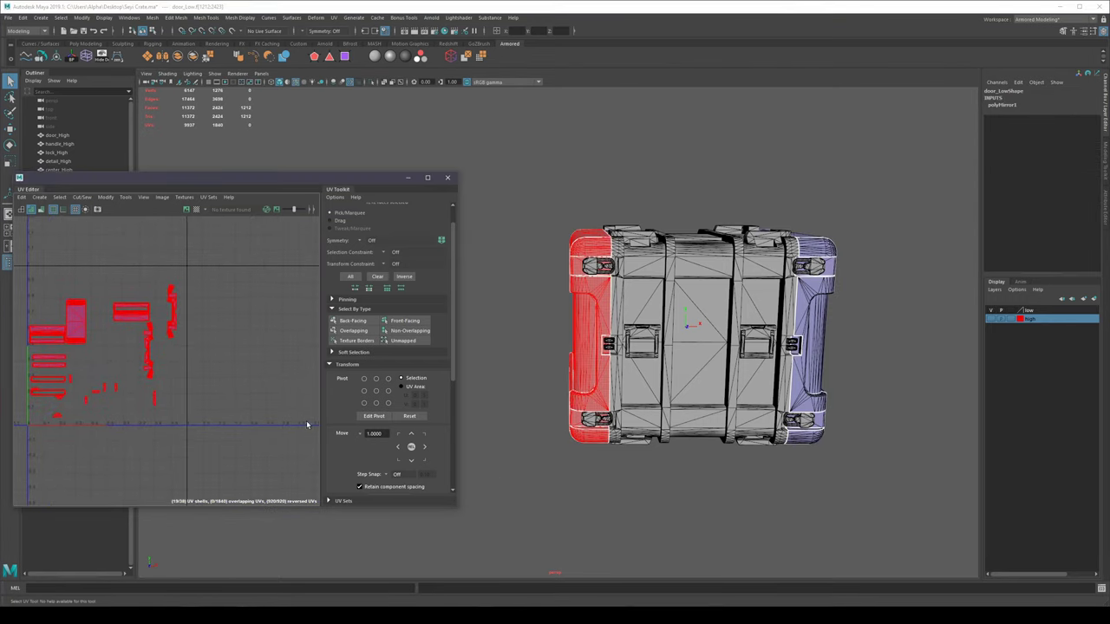
click(424, 447)
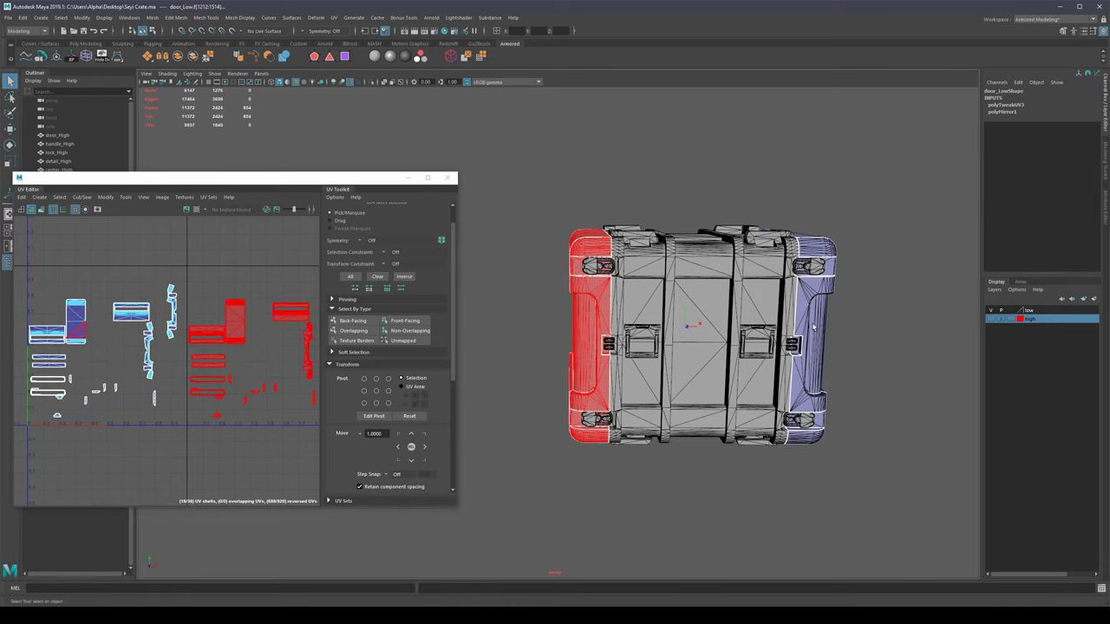
Step: Compare the UV orientation colouring of the two door halves on the crate from an angled view
click(875, 358)
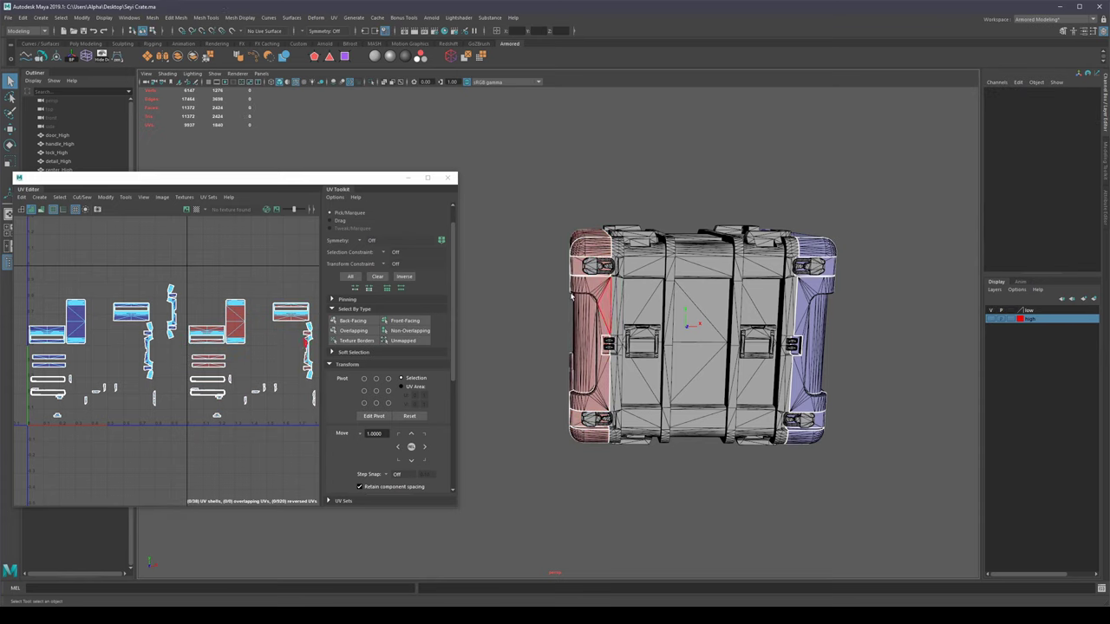
alt+drag(835, 307, 871, 320)
alt+middle_drag(872, 322, 883, 335)
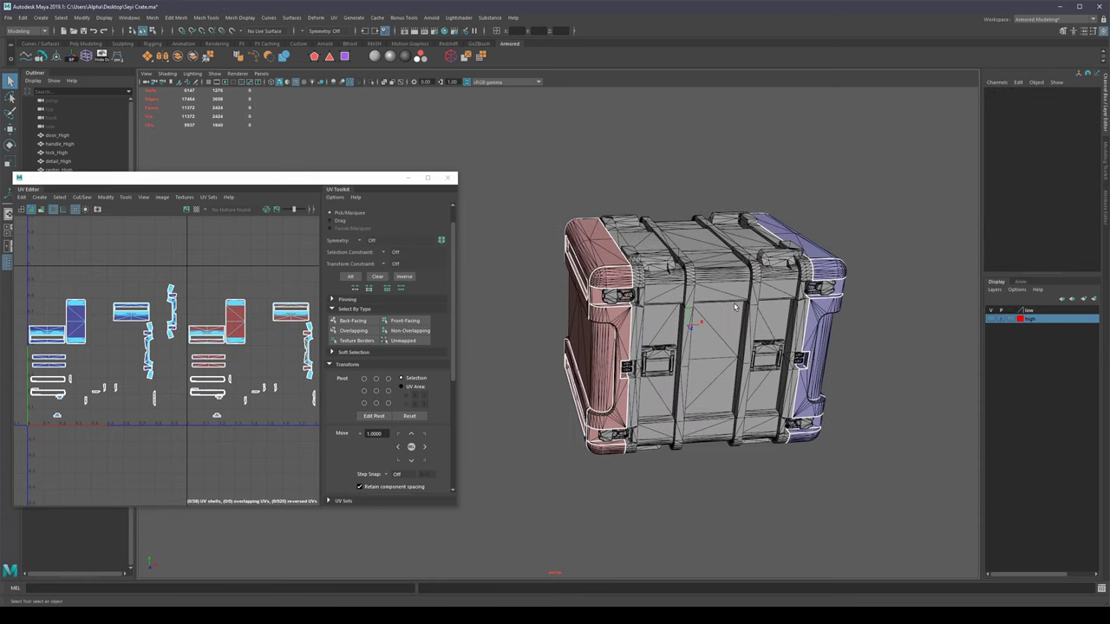
alt+right_drag(882, 336, 909, 328)
click(878, 299)
alt+middle_drag(939, 322, 899, 330)
click(900, 330)
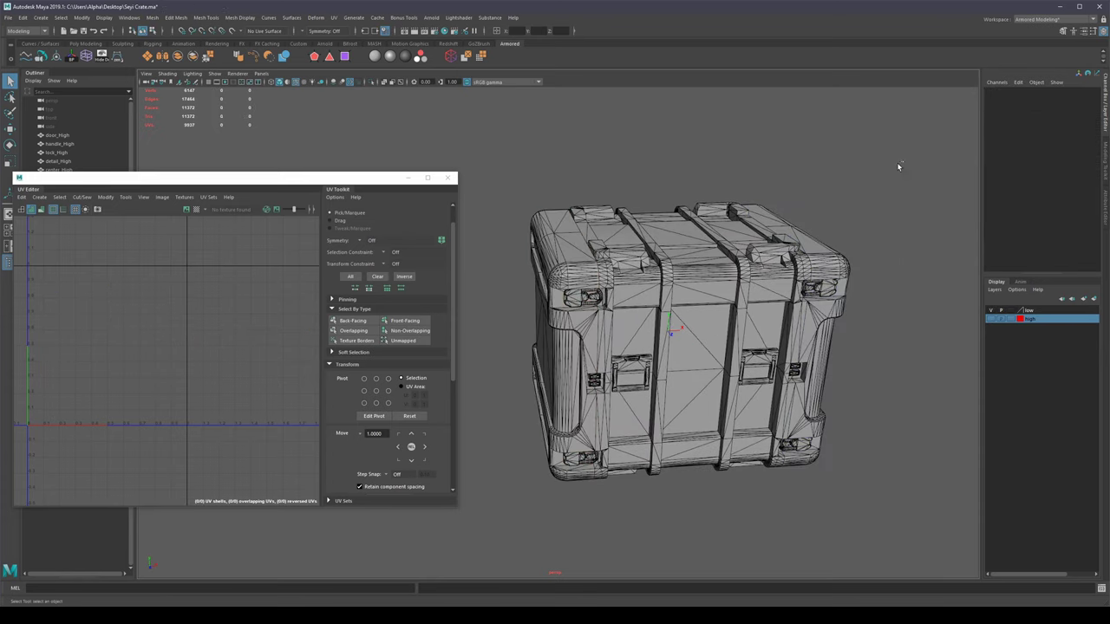
Step: Select all low-poly crate parts and examine their combined UV layout against the model
drag(896, 162, 478, 512)
scroll(612, 390, down, 3)
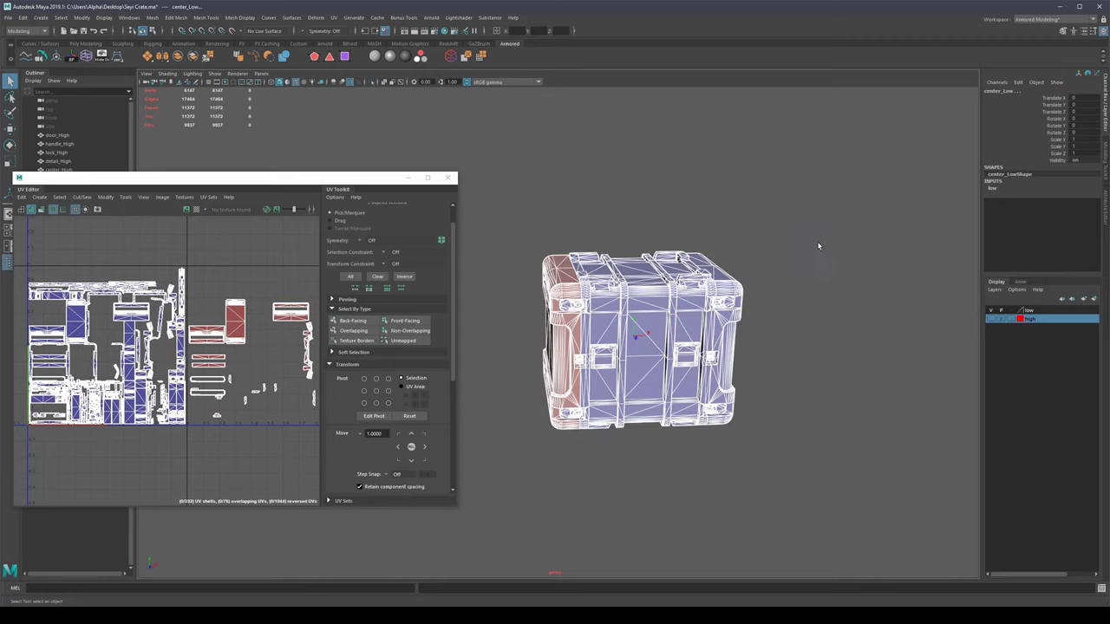
shift+right_drag(729, 221, 760, 235)
click(789, 297)
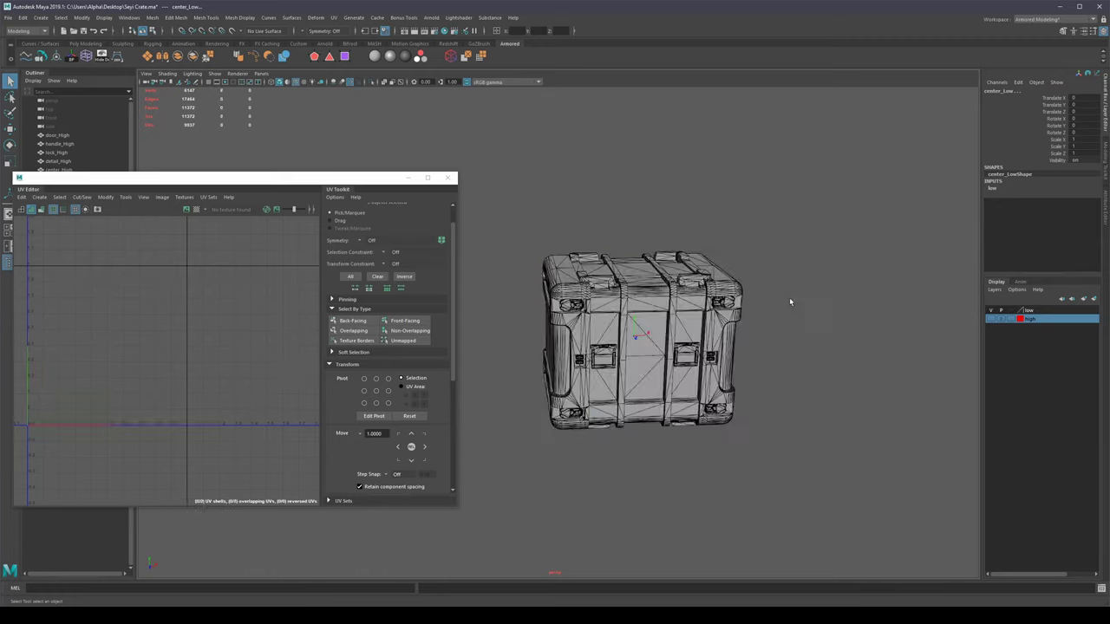
drag(802, 189, 491, 458)
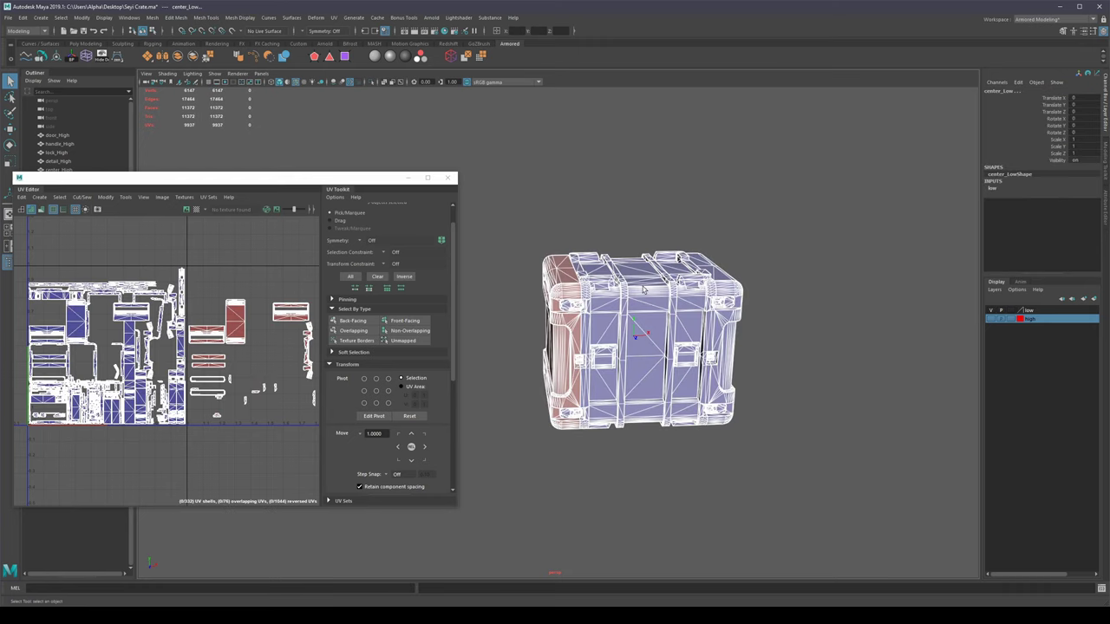
scroll(615, 255, up, 2)
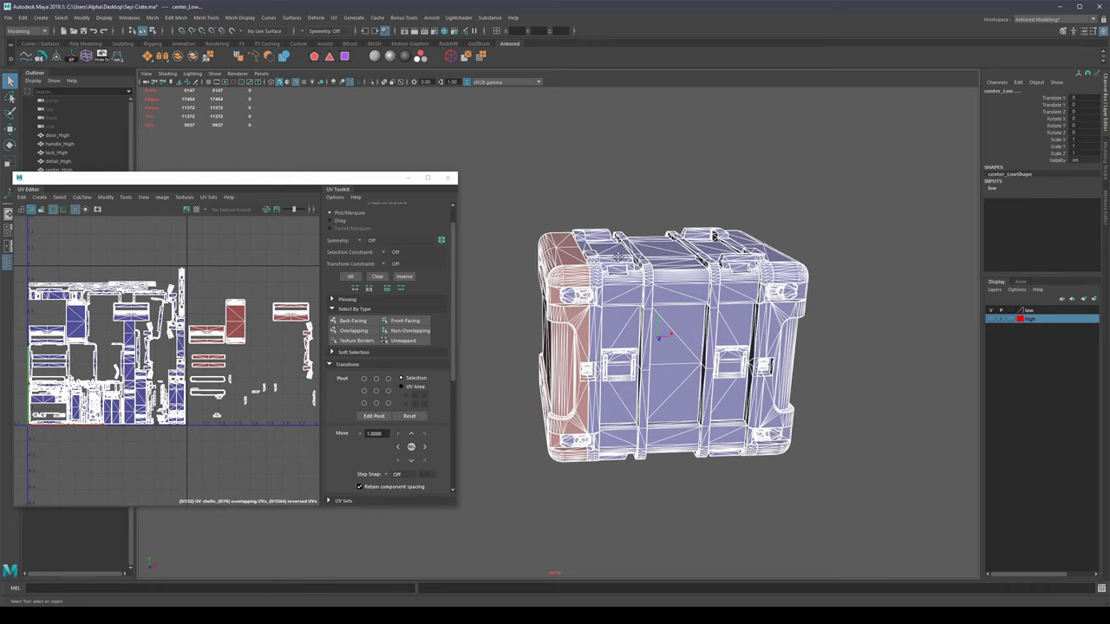
alt+middle_drag(608, 300, 635, 275)
alt+drag(636, 274, 587, 230)
scroll(613, 256, up, 1)
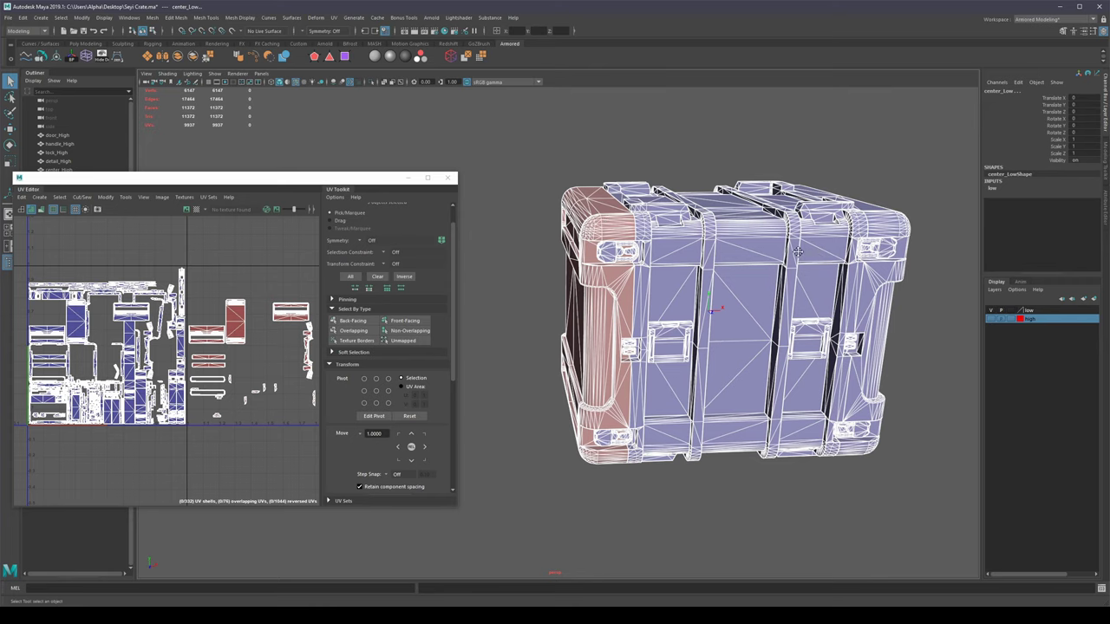
alt+middle_drag(797, 252, 751, 278)
alt+drag(751, 278, 772, 295)
click(905, 153)
Step: Export all low-poly crate parts as FBX, overwriting crateSingleUVmap_Low_NEW3.fbx, and dismiss the export warnings
drag(904, 153, 684, 352)
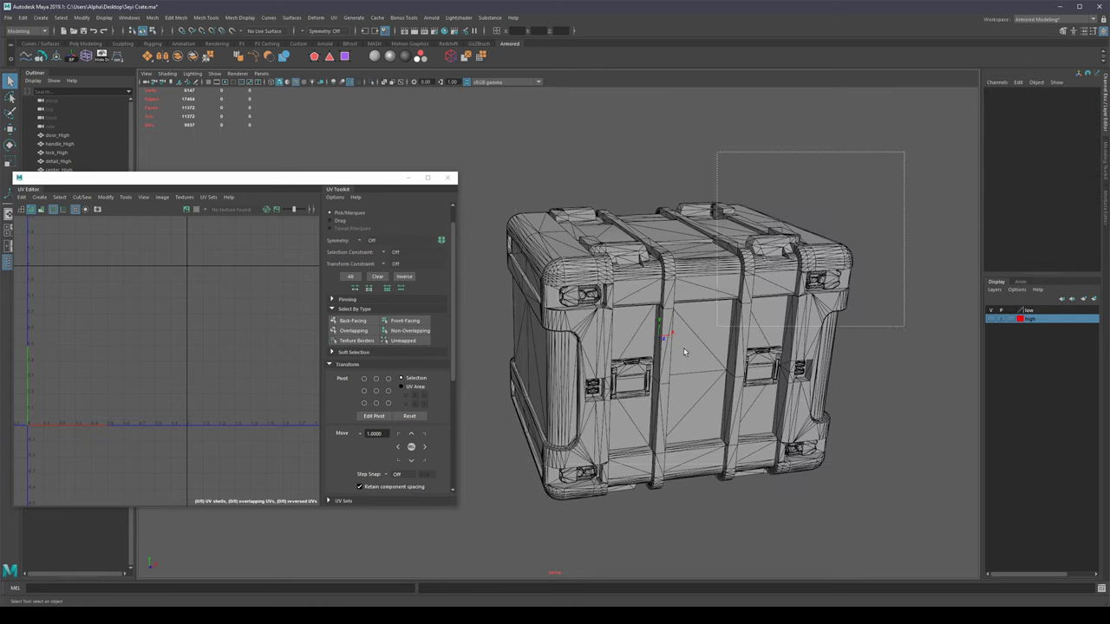
click(684, 351)
key(ctrl+alt+e)
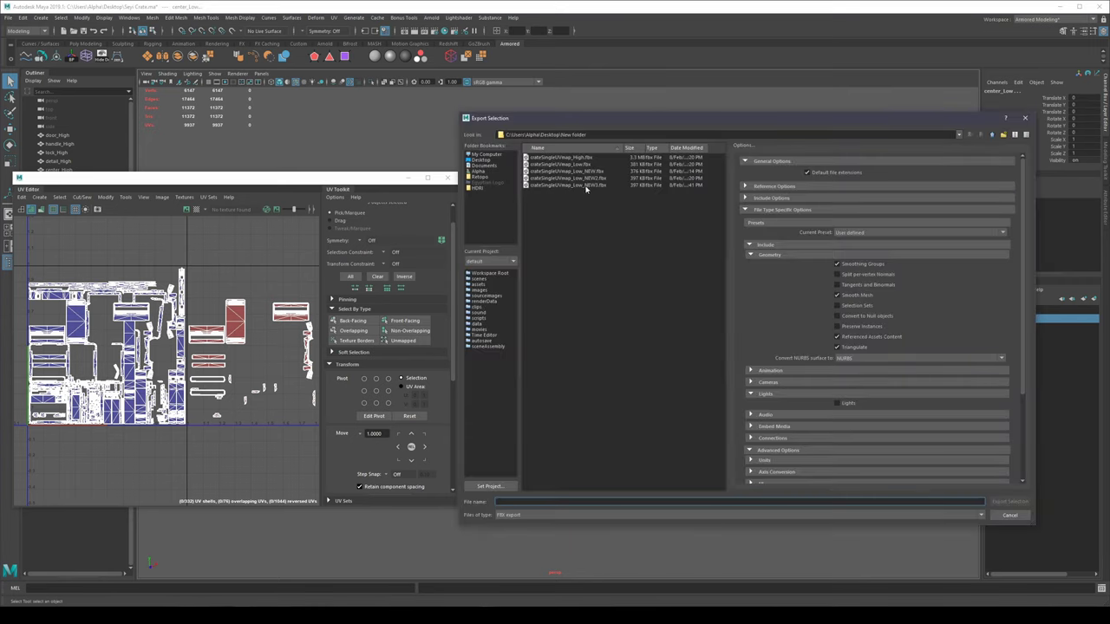
double_click(586, 188)
click(725, 338)
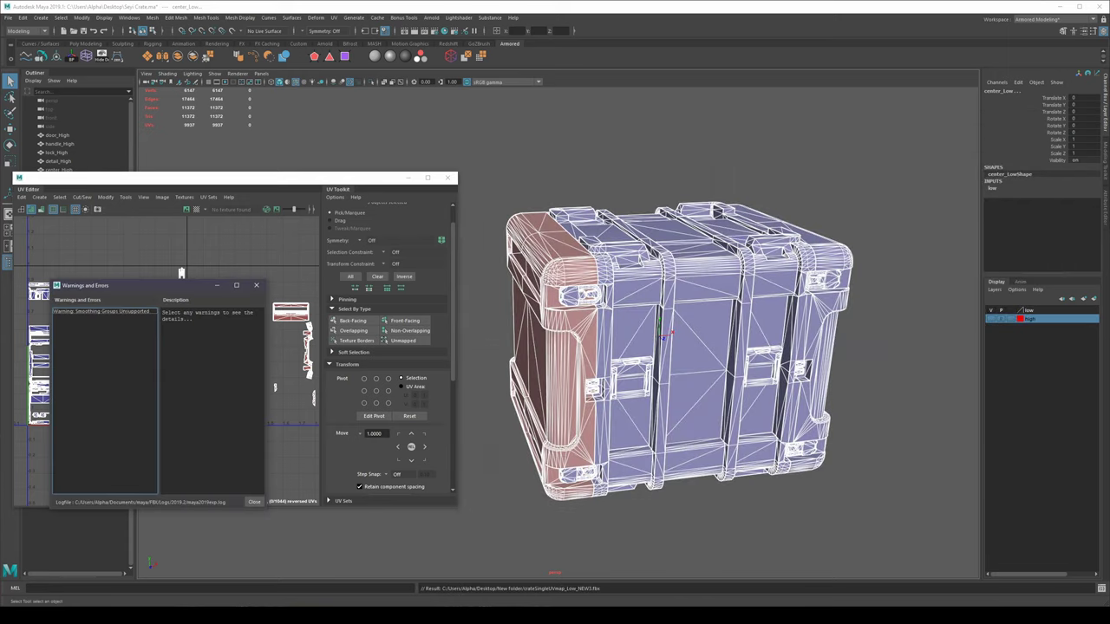
click(255, 286)
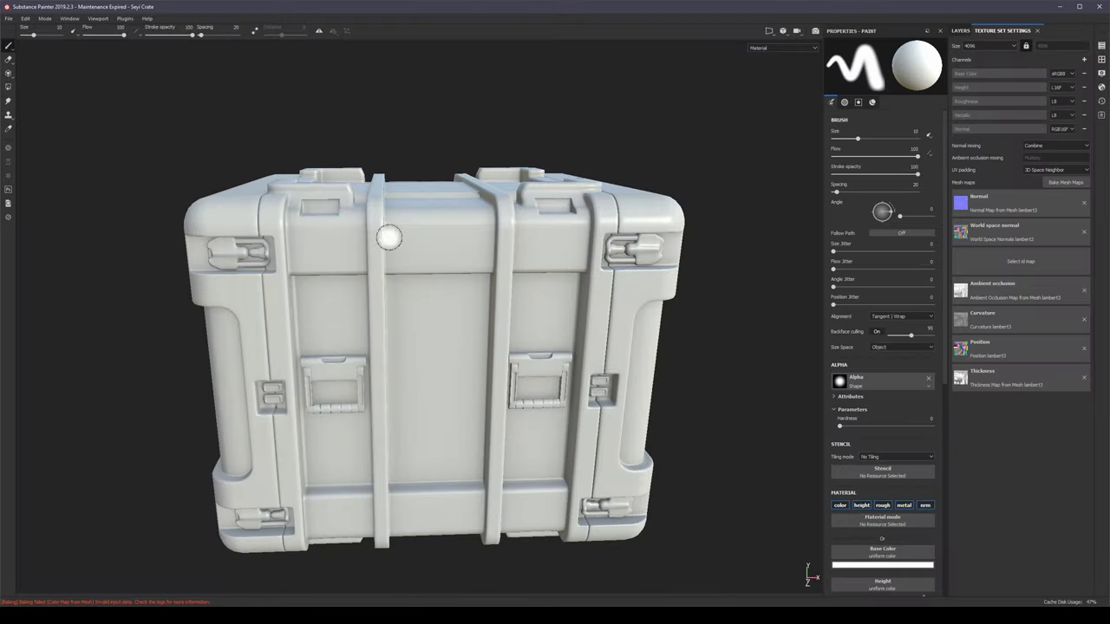
Step: Switch to Substance Painter, show the 3D and UV views side by side and examine the offset door shells
key(F1)
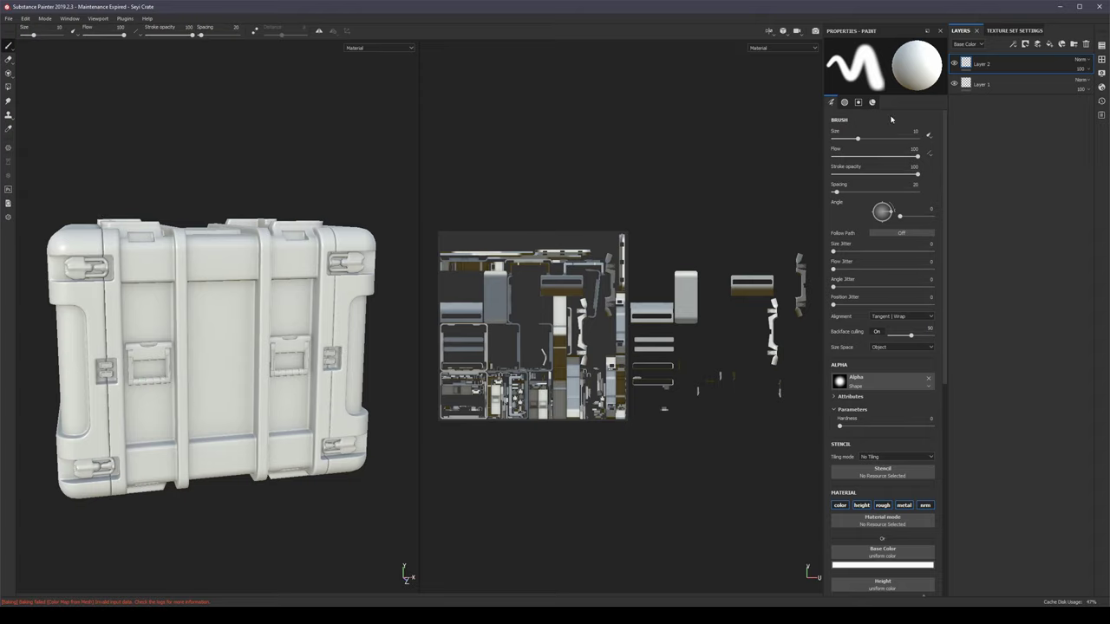
alt+drag(164, 299, 254, 331)
alt+middle_drag(184, 311, 292, 303)
alt+drag(293, 303, 194, 318)
alt+middle_drag(347, 321, 251, 324)
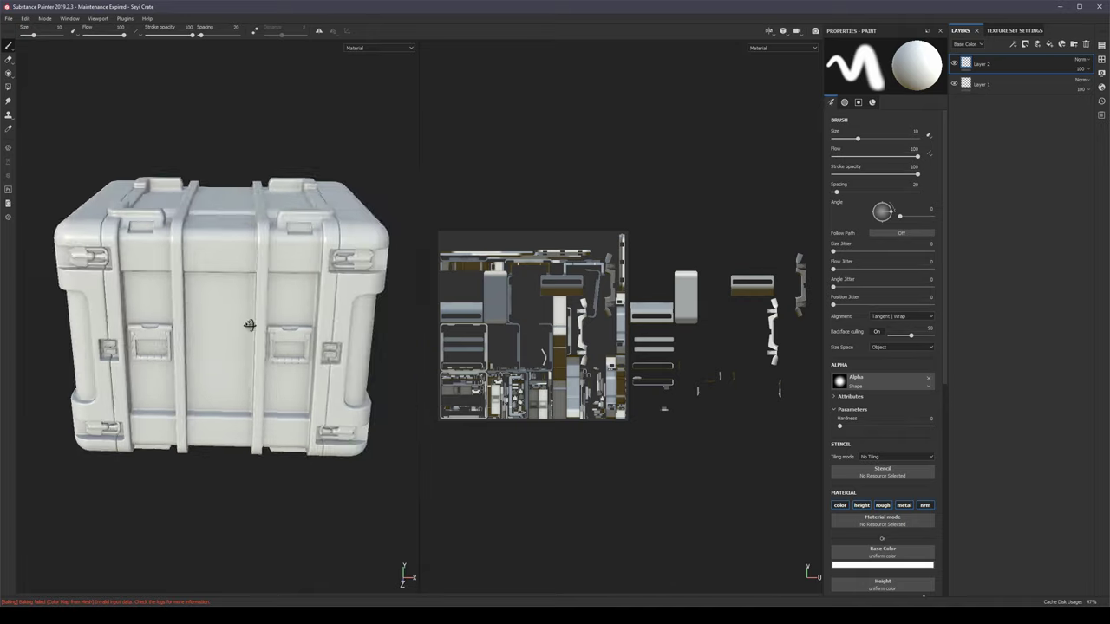
alt+drag(251, 325, 193, 321)
scroll(754, 313, up, 3)
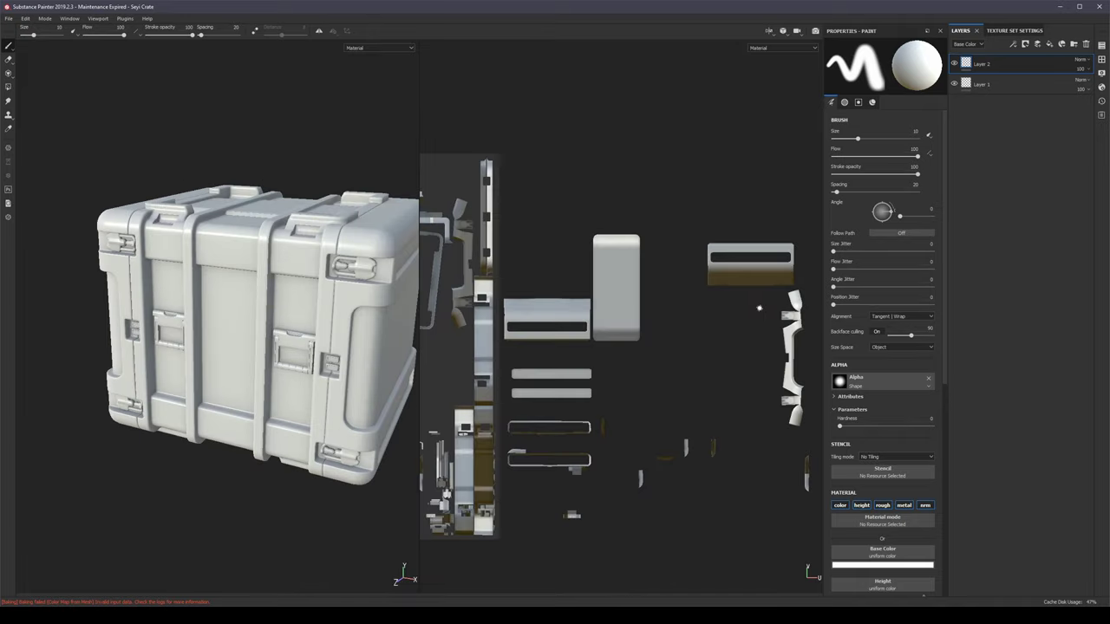
Step: Inspect the baked door half on the crate up close from several angles in the 3D view
scroll(756, 304, down, 3)
alt+middle_drag(356, 298, 306, 270)
mouse_move(339, 281)
alt+mouse_down()
mouse_move(260, 274)
mouse_move(227, 321)
mouse_move(226, 297)
alt+mouse_up()
scroll(229, 258, up, 3)
mouse_move(134, 372)
mouse_down()
mouse_move(182, 299)
mouse_move(204, 356)
mouse_up()
drag(165, 342, 210, 336)
mouse_move(288, 288)
mouse_down()
mouse_move(284, 356)
mouse_move(301, 328)
mouse_move(288, 357)
mouse_up()
alt+drag(255, 295, 263, 361)
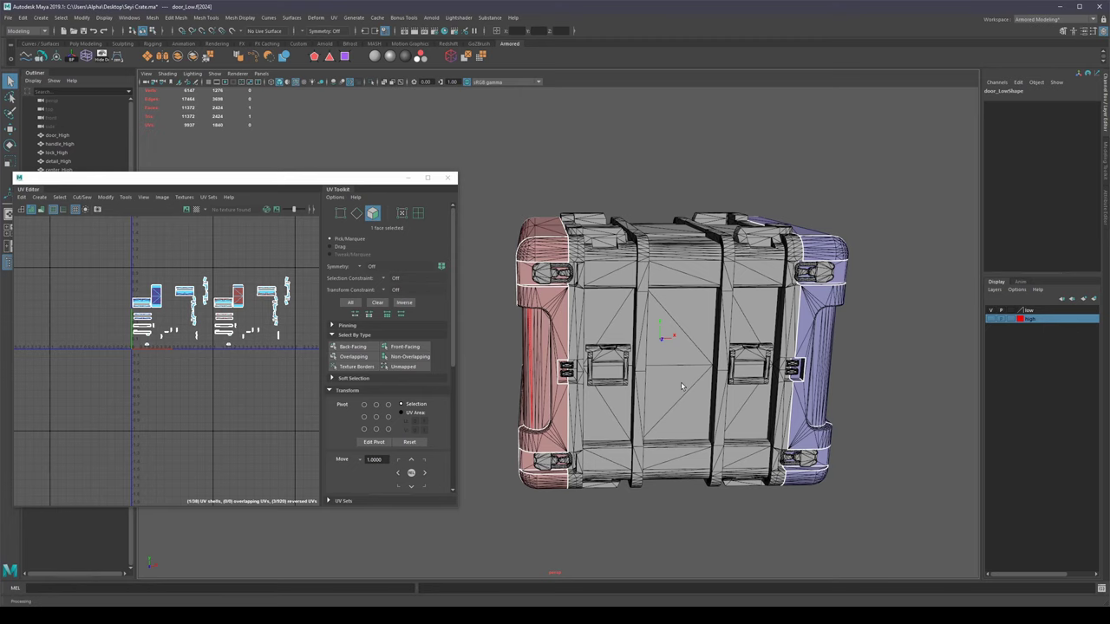
Step: Switch back to Maya and remove the mirrored door half with the offset UVs
alt+drag(598, 504, 621, 504)
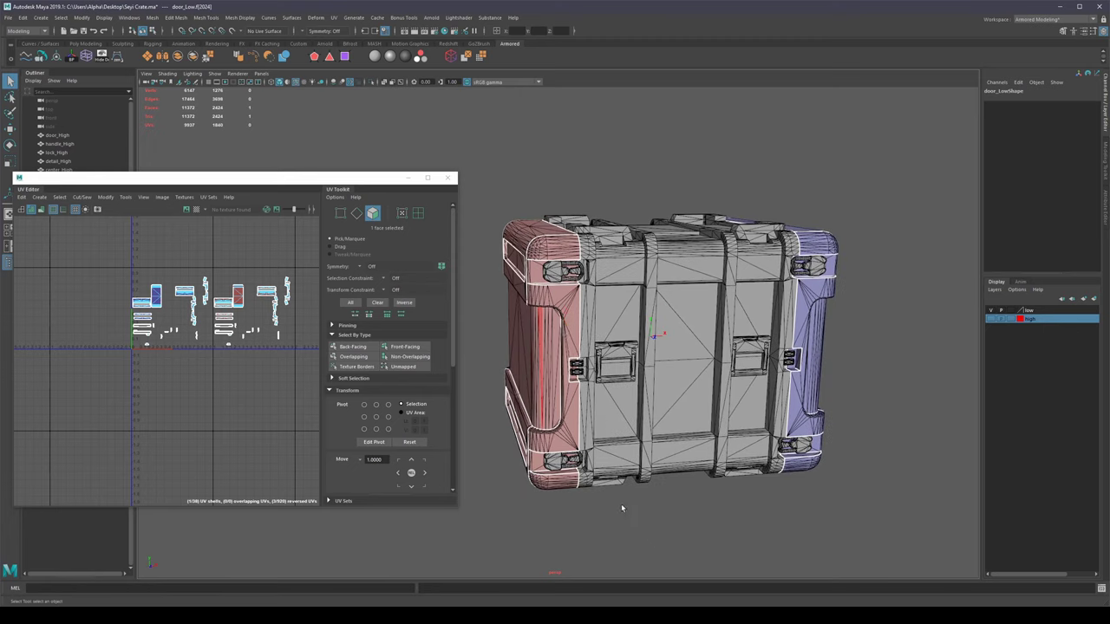
click(547, 340)
key(F8)
key(ctrl+h)
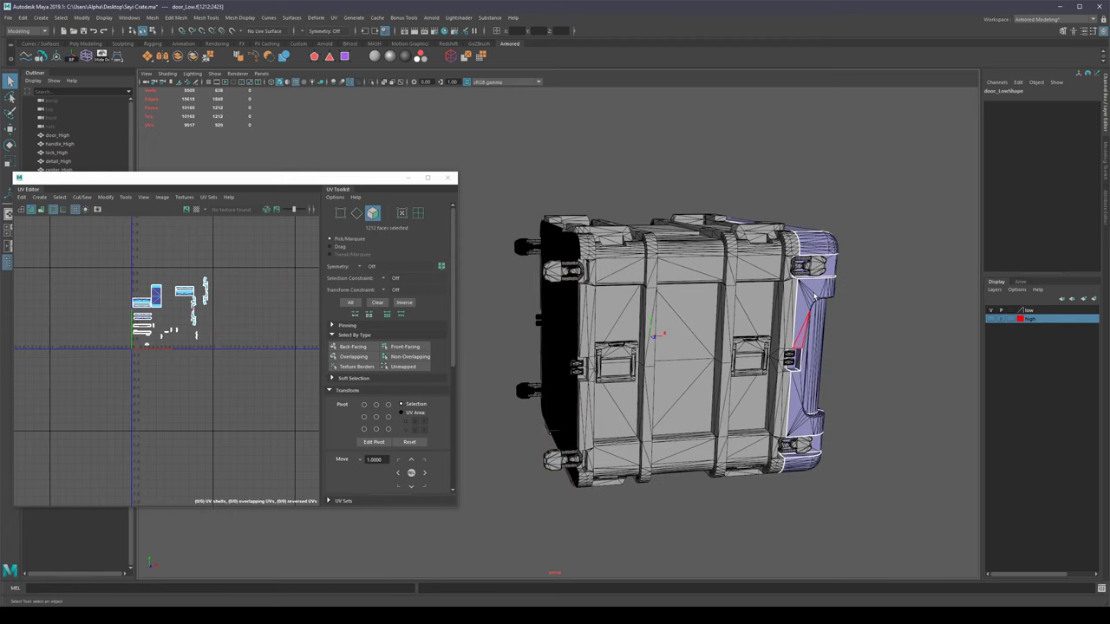
Step: Isolate the lock object, delete every lock except the upper front one on the remaining door, and exit isolation
click(811, 267)
key(ctrl+1)
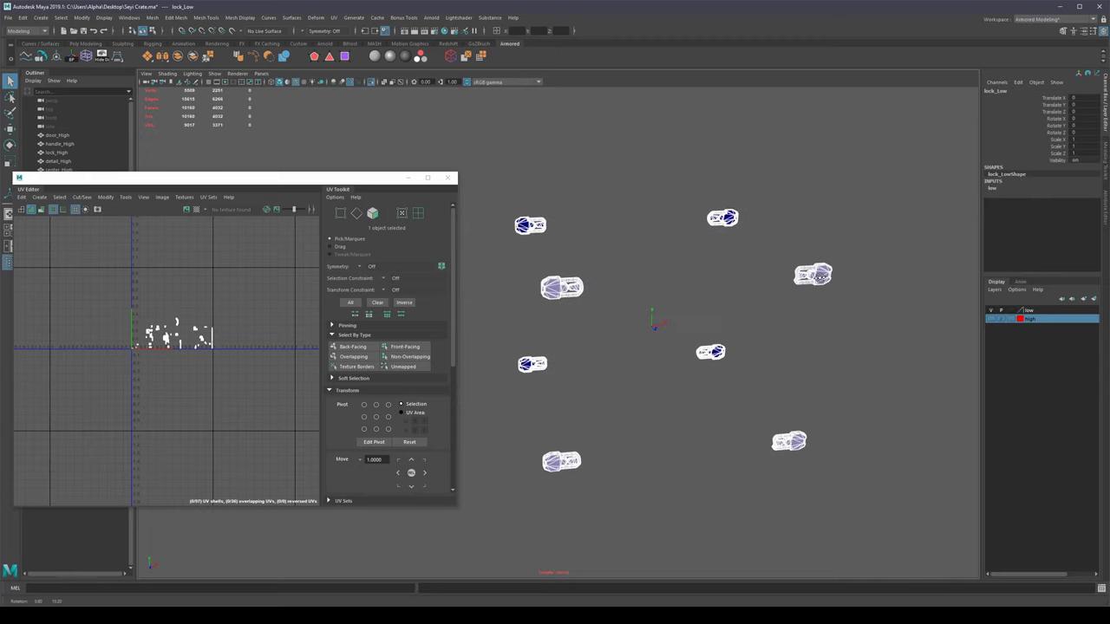
key(F11)
drag(876, 250, 785, 309)
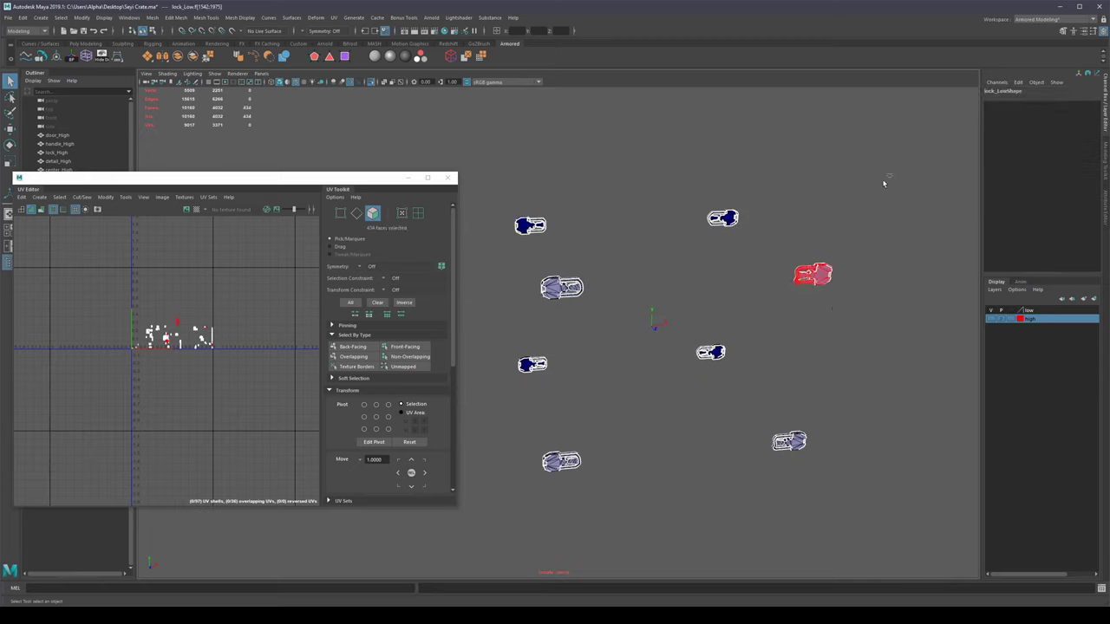
drag(891, 174, 490, 523)
key(Delete)
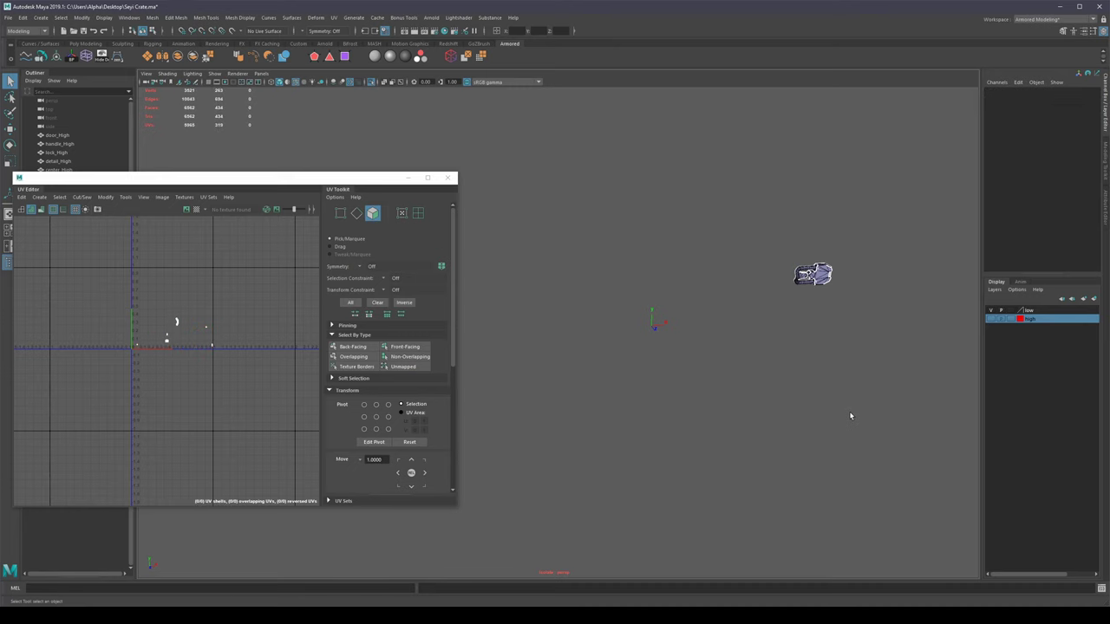
key(F8)
key(ctrl+1)
alt+drag(838, 398, 802, 388)
click(884, 240)
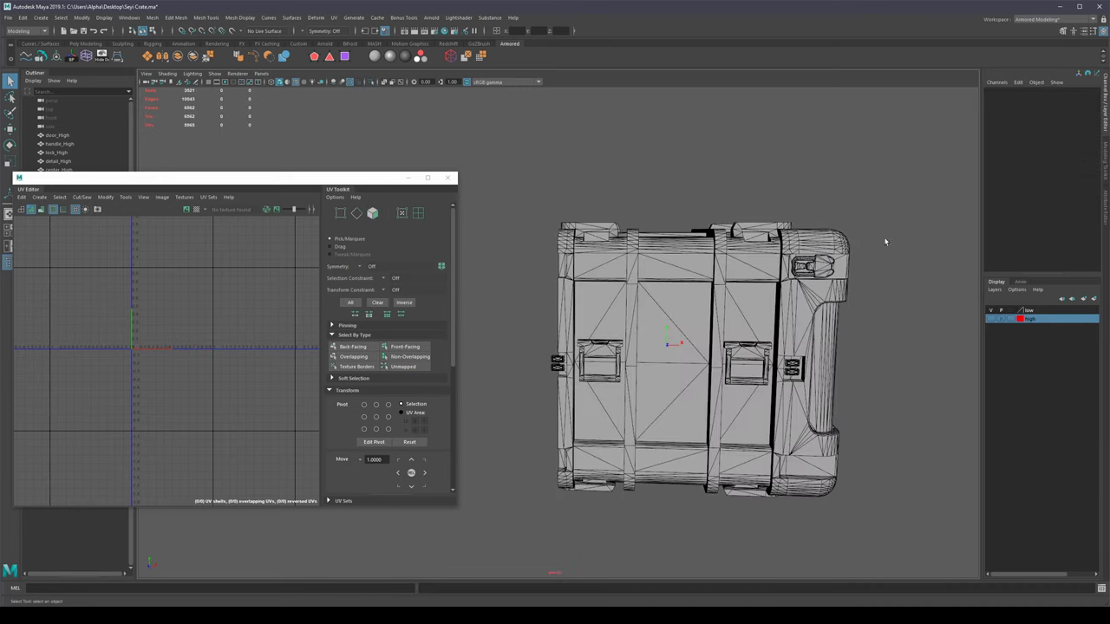
Step: Select all remaining low-poly parts and examine their UV layout and the half-stripped crate
drag(907, 171, 515, 522)
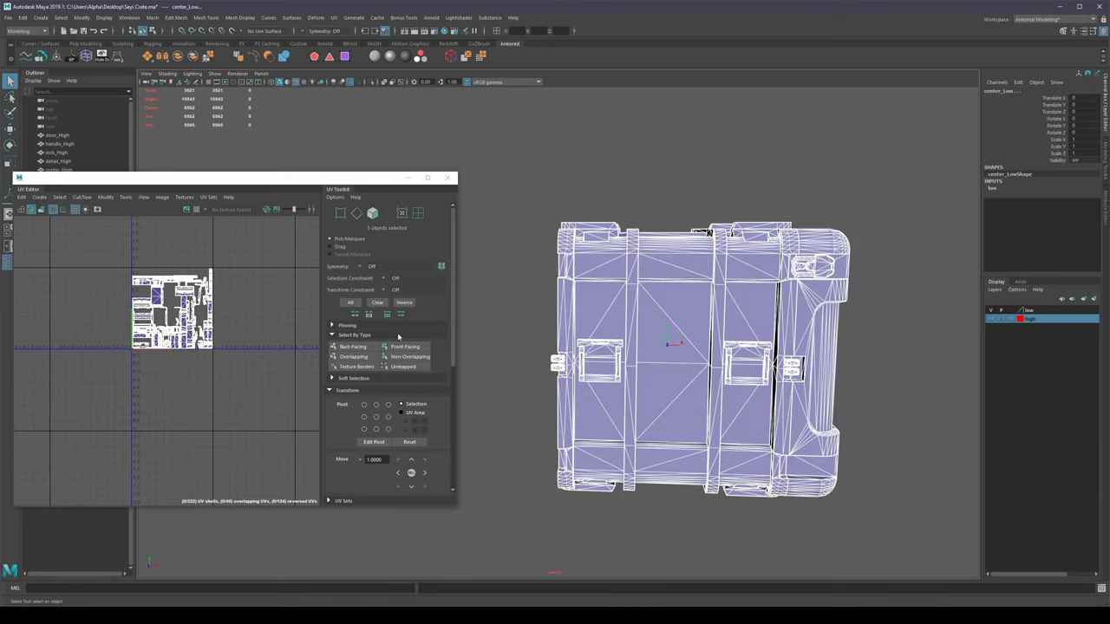
scroll(169, 282, up, 5)
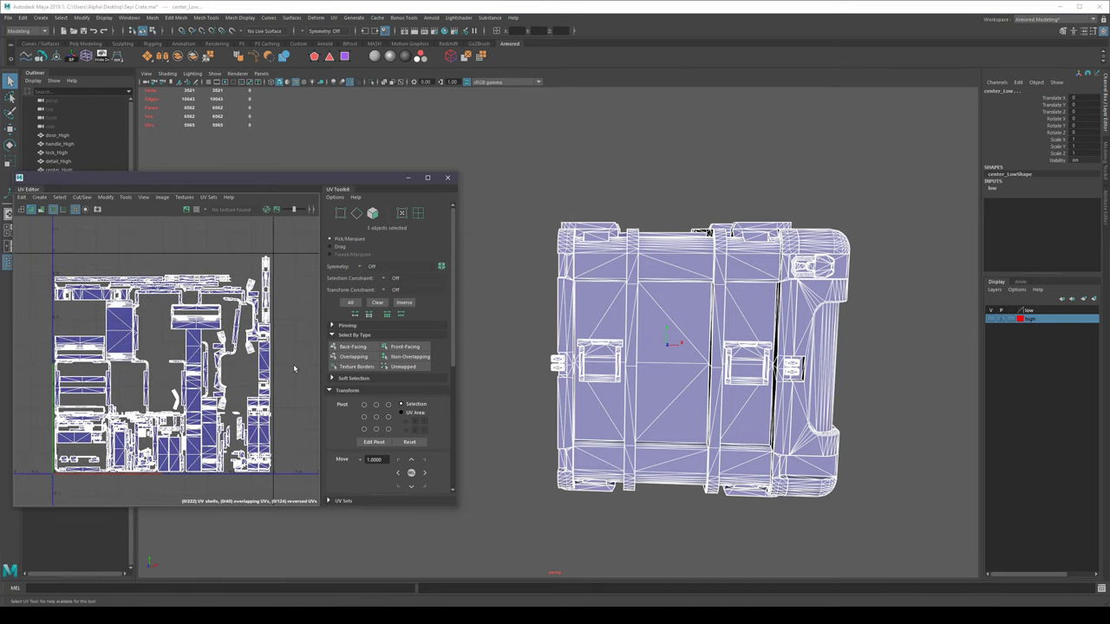
alt+drag(702, 299, 685, 300)
mouse_move(689, 280)
right_down()
mouse_move(664, 262)
mouse_move(706, 274)
right_up()
click(867, 291)
mouse_move(772, 305)
alt+mouse_down()
mouse_move(663, 307)
mouse_move(660, 248)
mouse_move(730, 322)
mouse_move(758, 313)
alt+mouse_up()
scroll(759, 311, down, 2)
alt+middle_drag(817, 296, 810, 277)
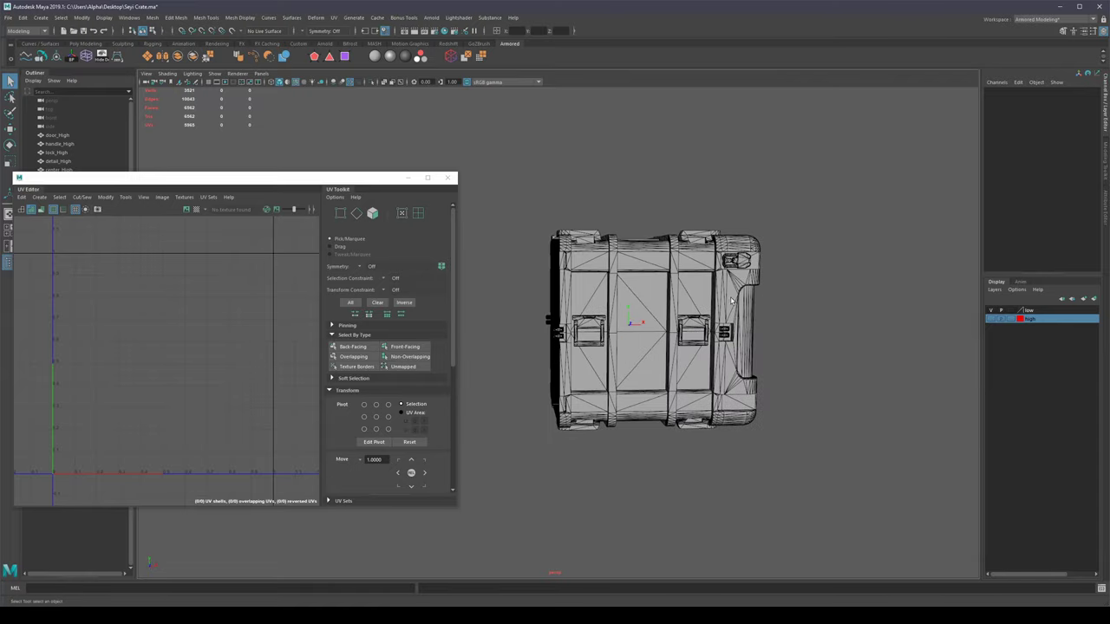
scroll(627, 317, up, 2)
drag(888, 146, 448, 480)
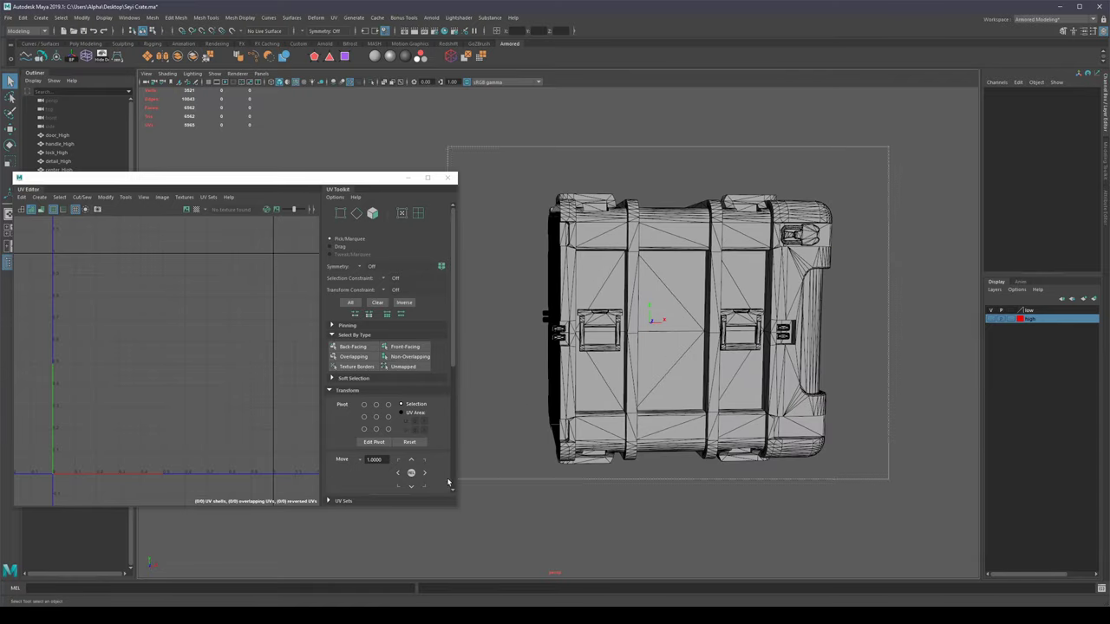
alt+drag(643, 318, 719, 350)
click(931, 277)
Step: Duplicate the remaining door half and rotate the copy around Y onto the crate's open side
click(813, 273)
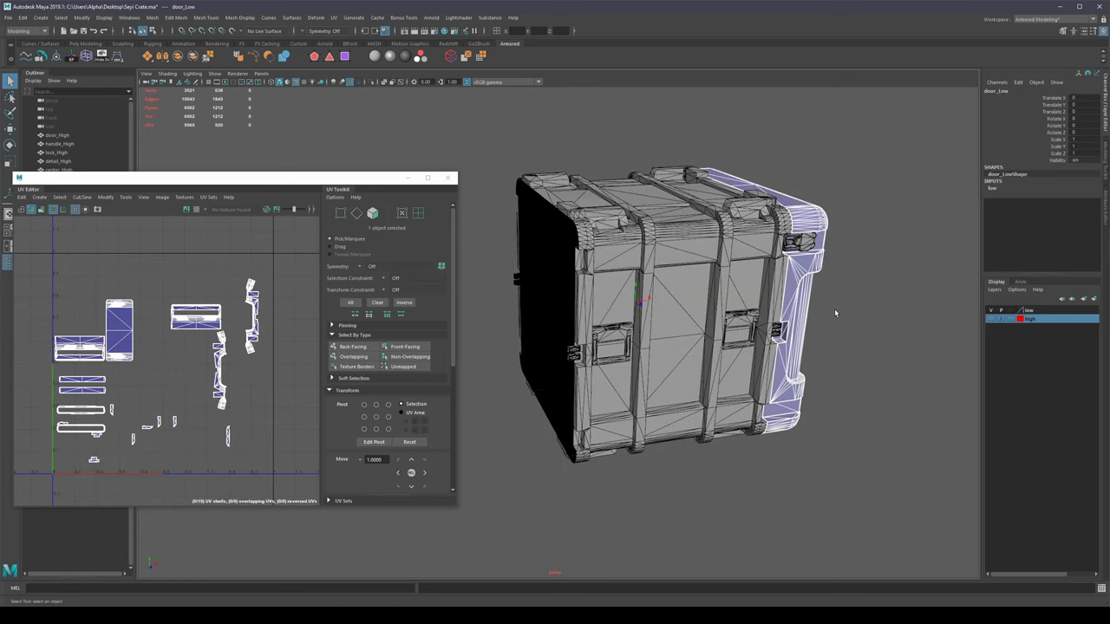
key(w)
alt+drag(835, 315, 769, 321)
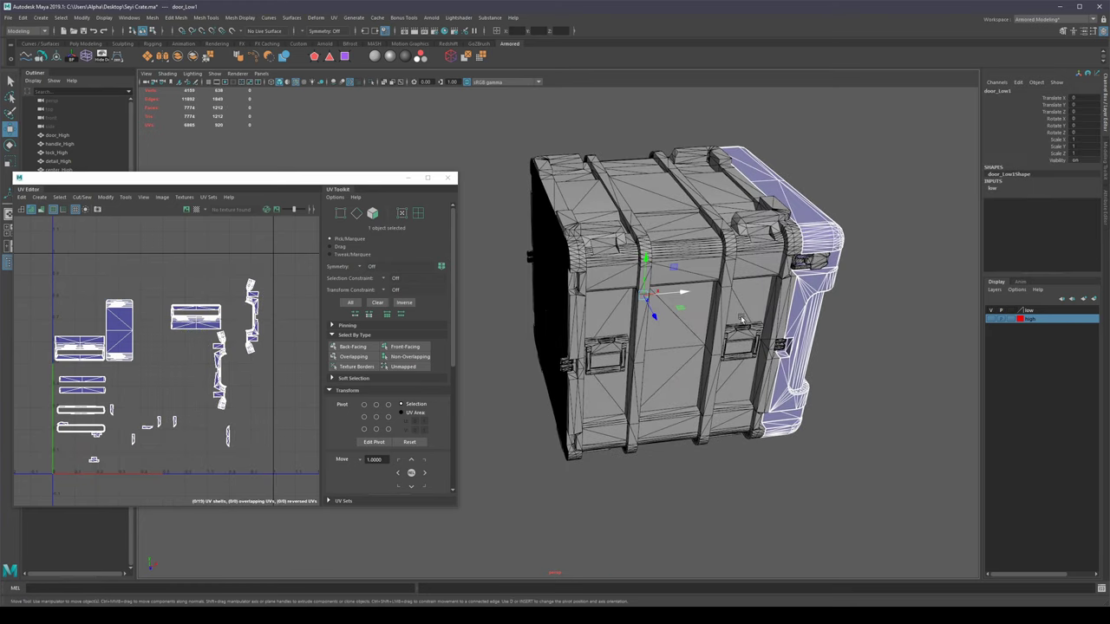
key(e)
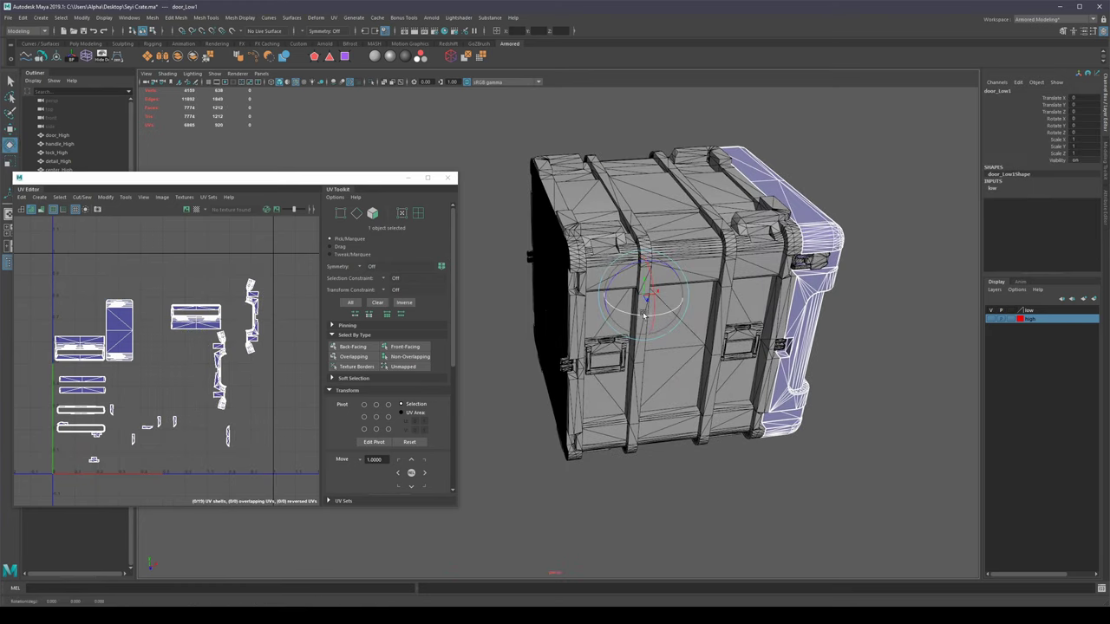
drag(672, 308, 759, 281)
key(ctrl+z)
key(q)
click(912, 275)
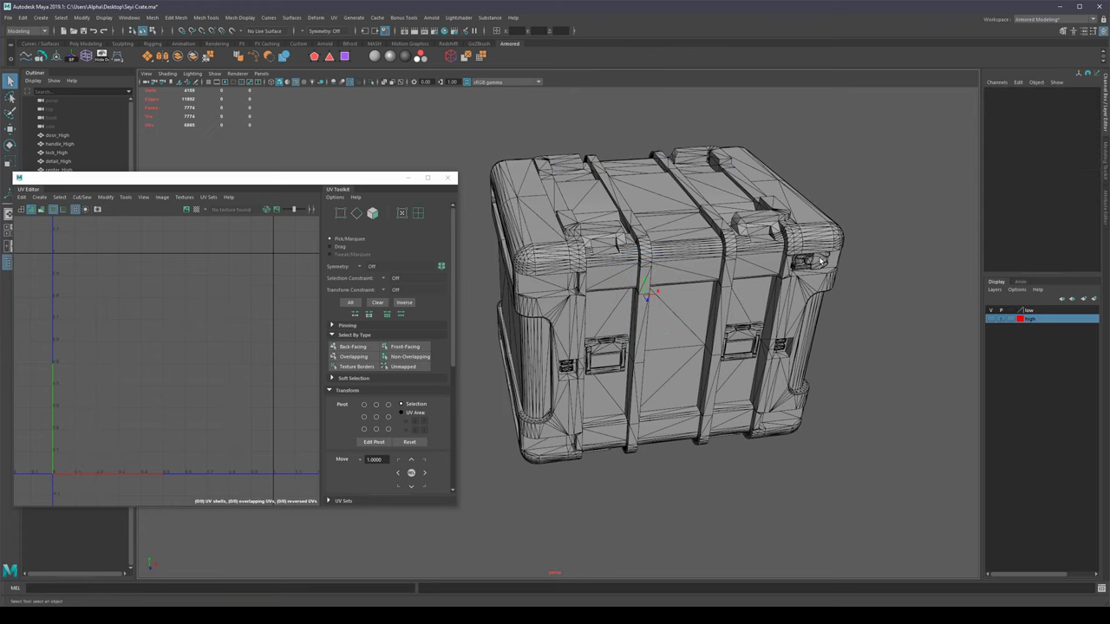
Step: Select the upper front lock and mirror it across the crate to fill the remaining lock corners
alt+drag(844, 266, 871, 299)
click(819, 265)
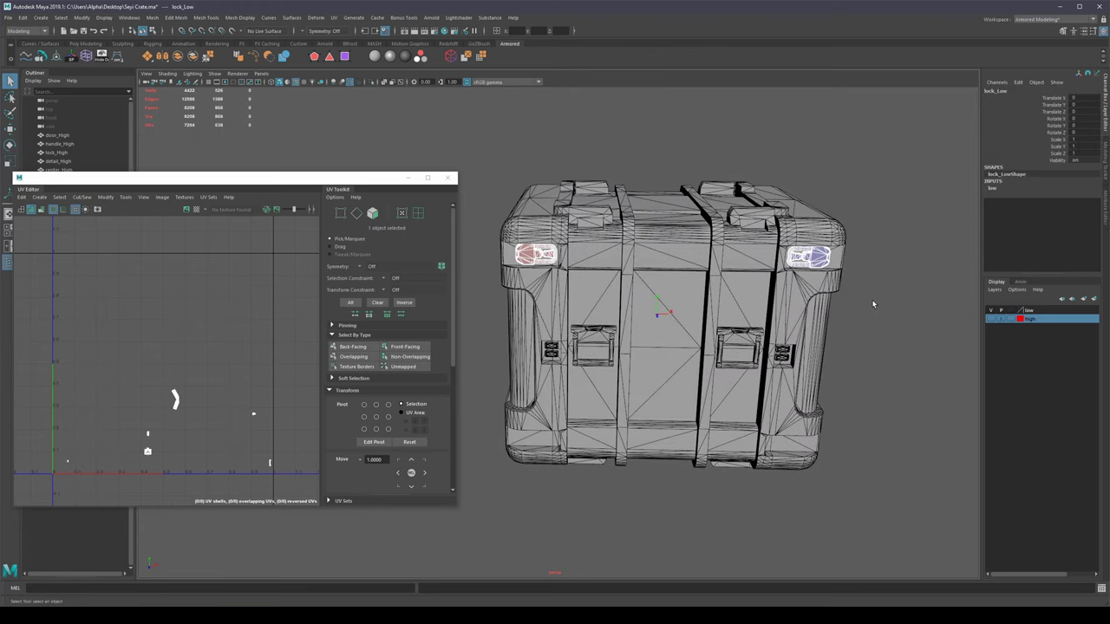
click(893, 369)
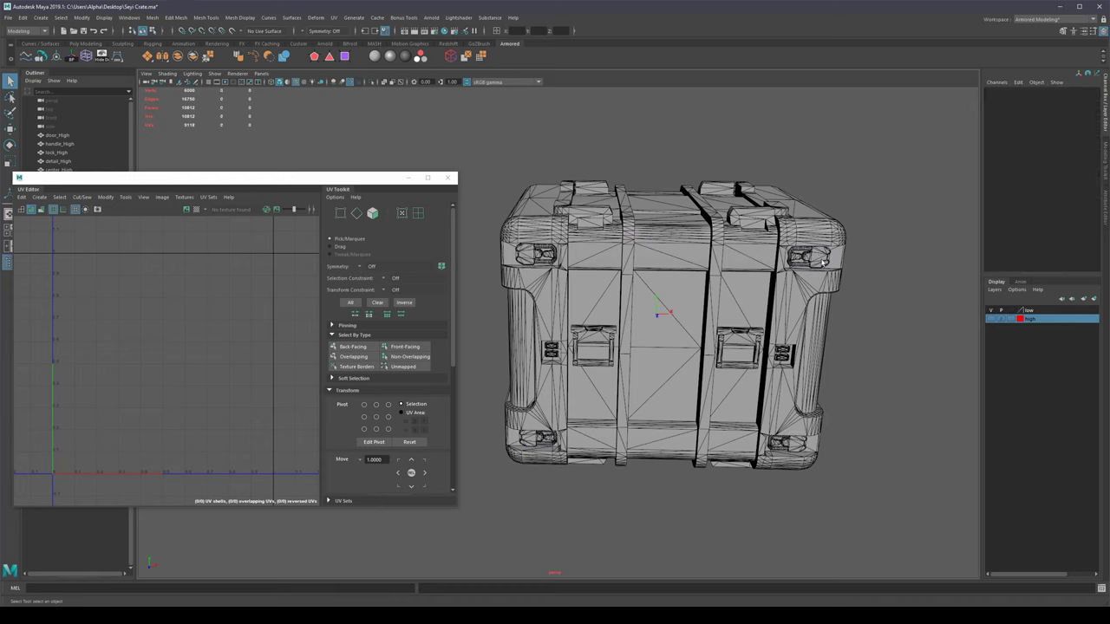
click(820, 259)
alt+drag(650, 411, 866, 321)
click(866, 322)
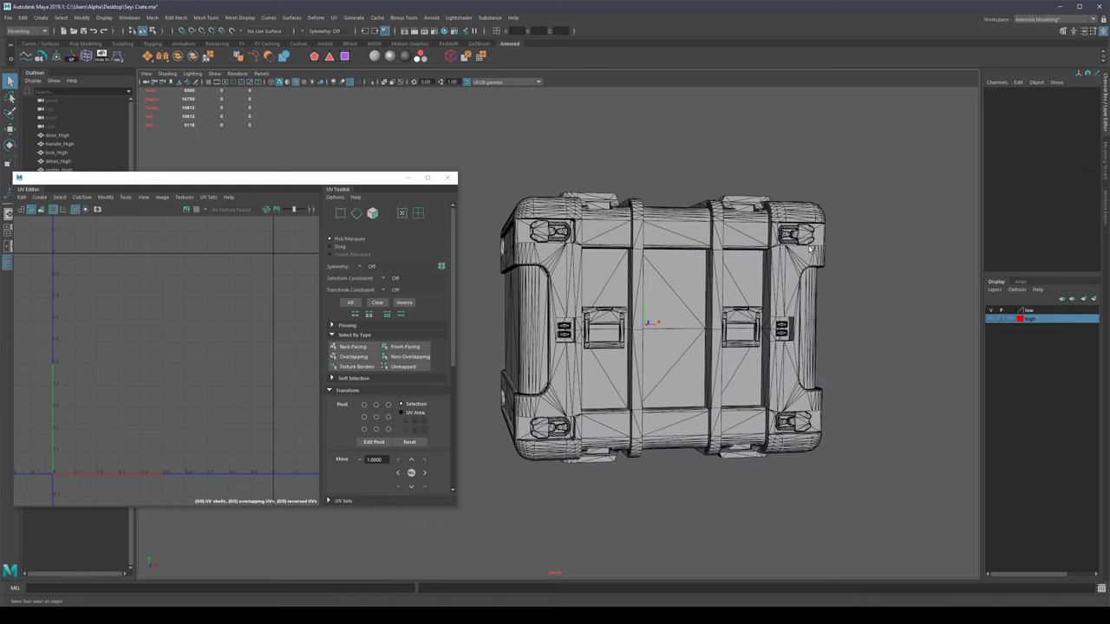
Step: Select the back-facing UV shells of the lock object, shift them by 1 in positive U, and return to object selection
click(809, 241)
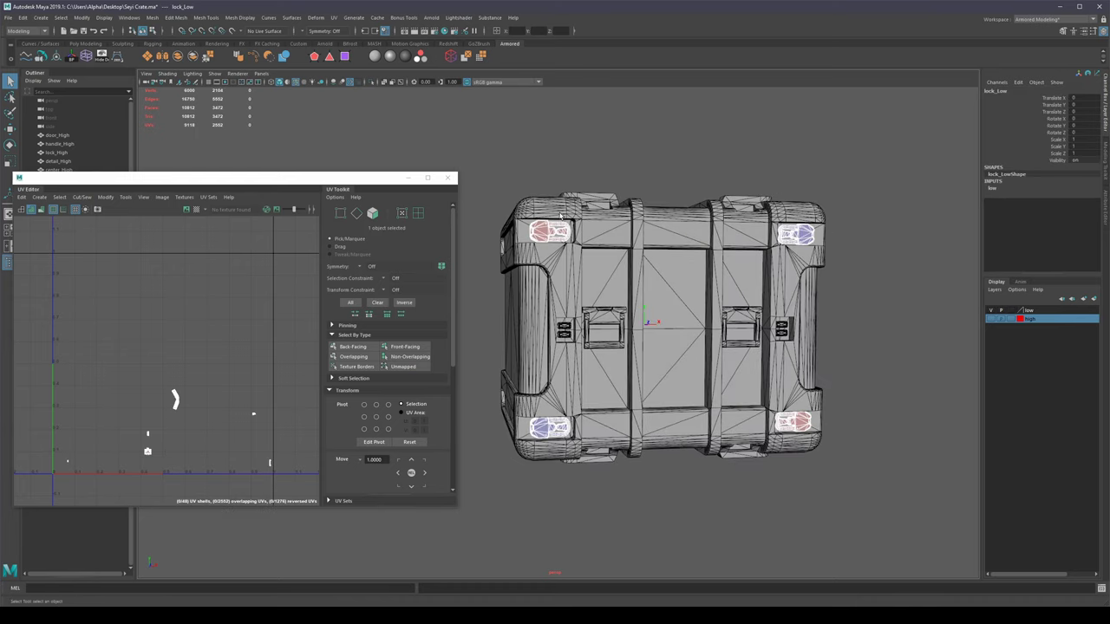
scroll(514, 336, up, 2)
alt+drag(514, 337, 528, 334)
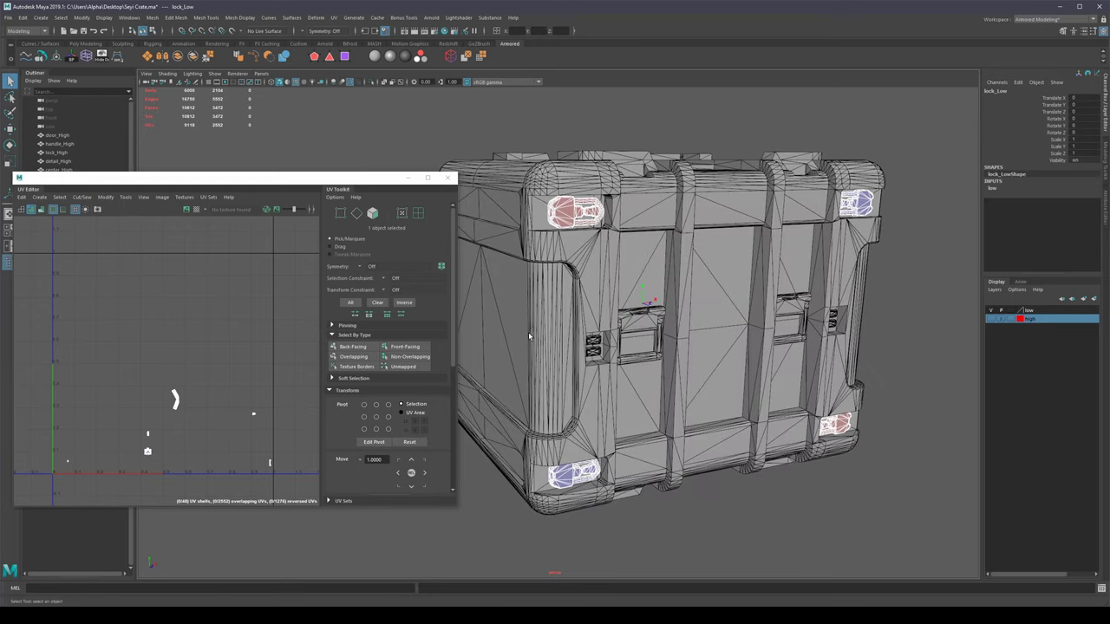
click(251, 381)
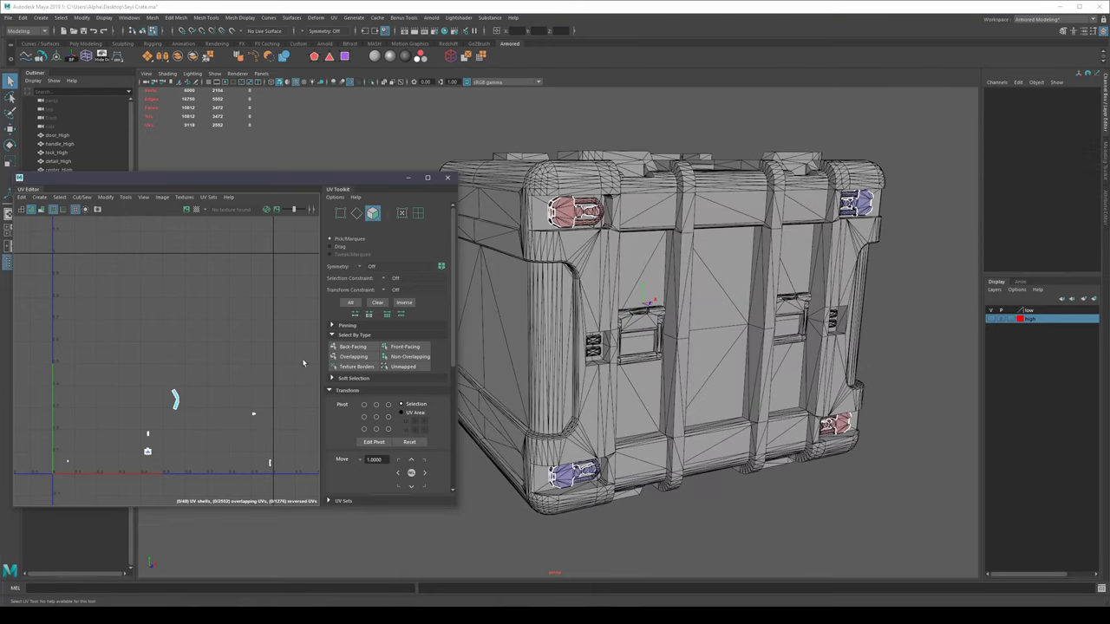
click(352, 347)
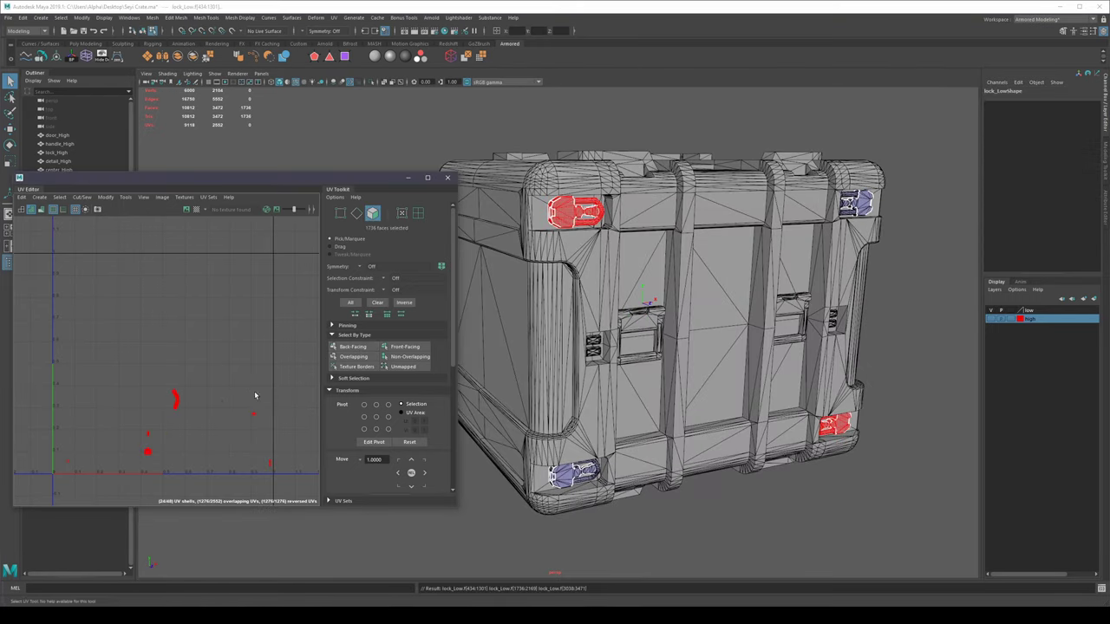
click(425, 474)
scroll(207, 409, down, 5)
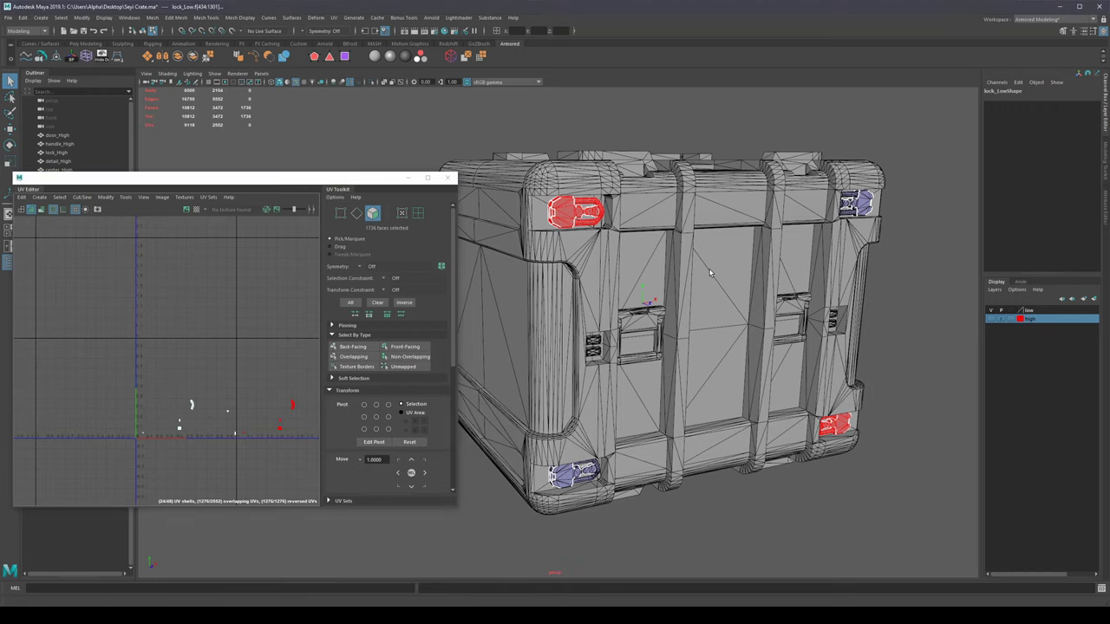
right_drag(730, 414, 774, 382)
Step: Select all low-poly crate parts and examine the gaps between the large shells in their UV layout
scroll(776, 382, down, 5)
drag(748, 352, 517, 198)
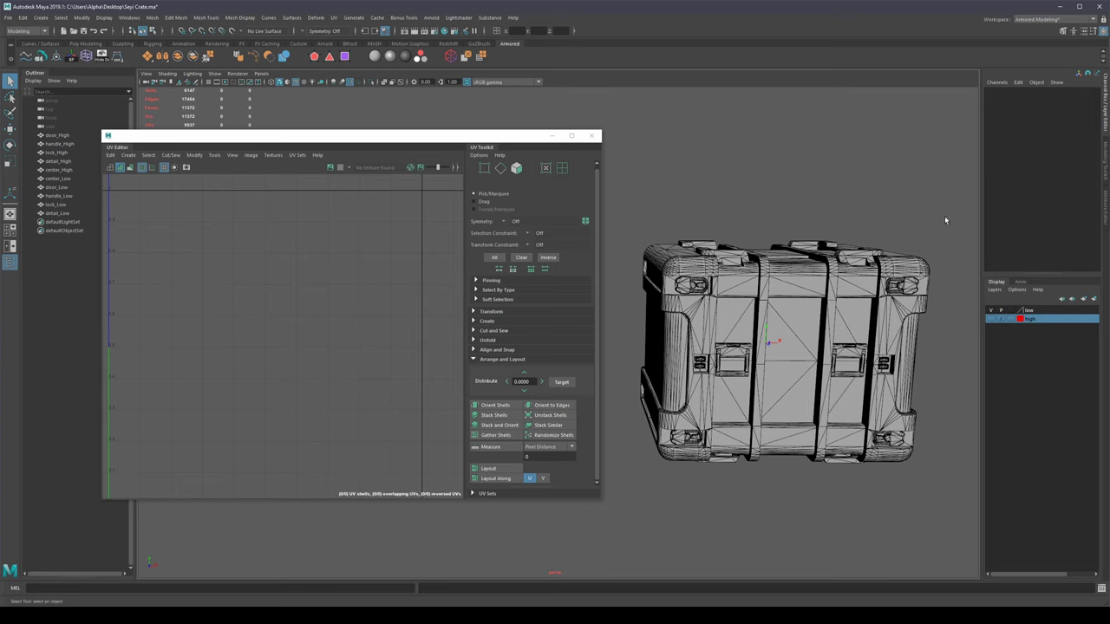
drag(945, 215, 648, 473)
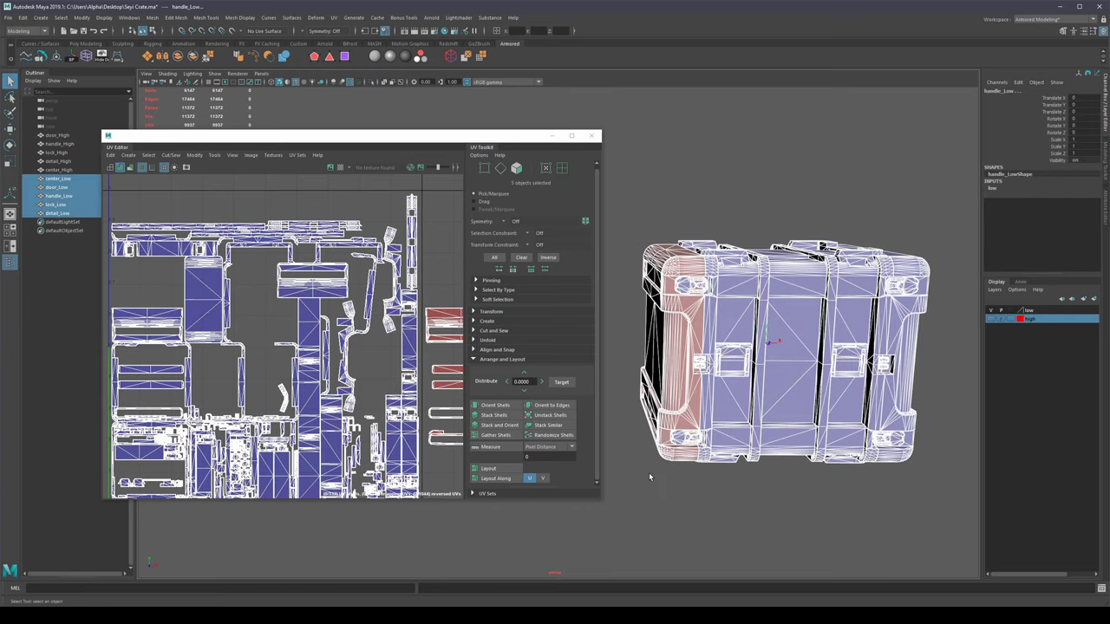
mouse_move(338, 367)
alt+middle_down()
mouse_move(382, 280)
mouse_move(357, 358)
alt+middle_up()
alt+right_drag(350, 390, 370, 404)
mouse_move(365, 416)
alt+middle_down()
mouse_move(363, 364)
mouse_move(372, 407)
alt+middle_up()
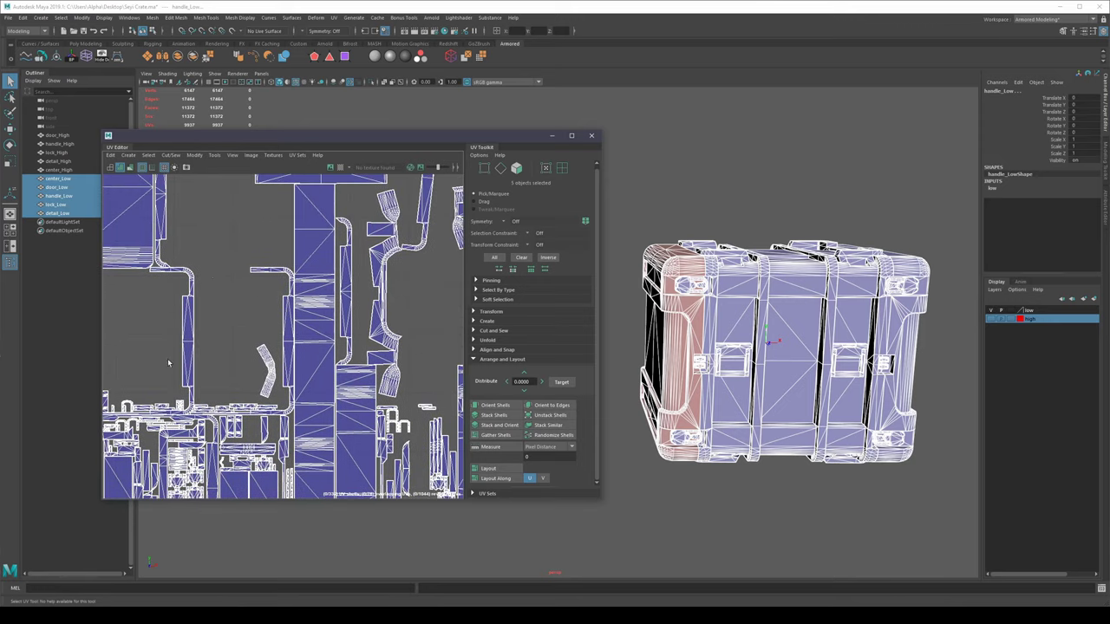
scroll(238, 266, up, 6)
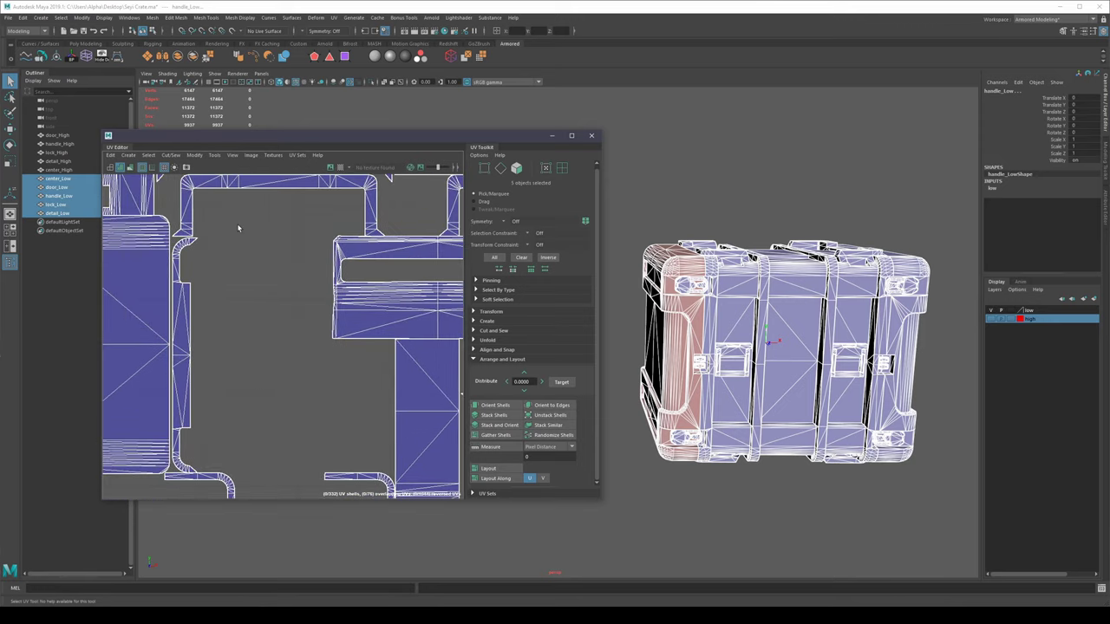
scroll(347, 382, down, 6)
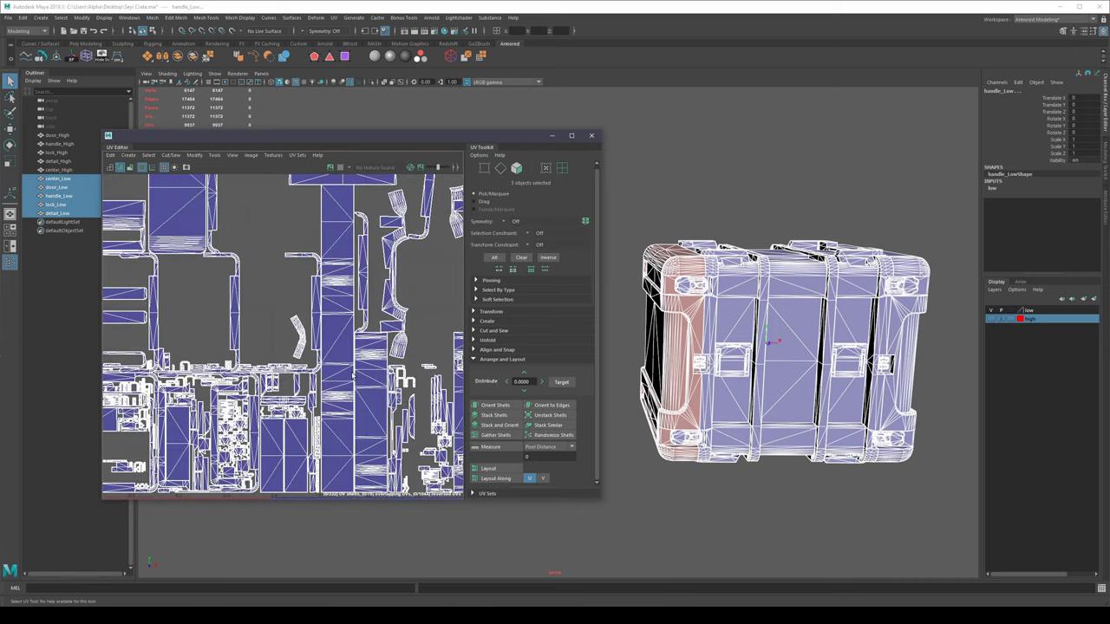
scroll(353, 375, up, 8)
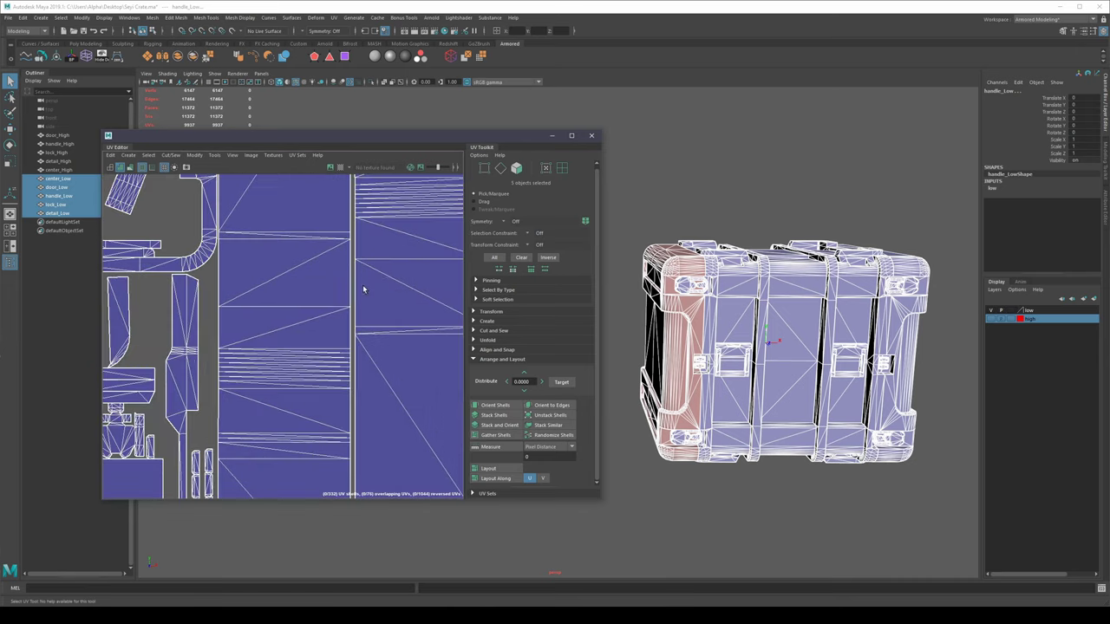
scroll(363, 289, up, 6)
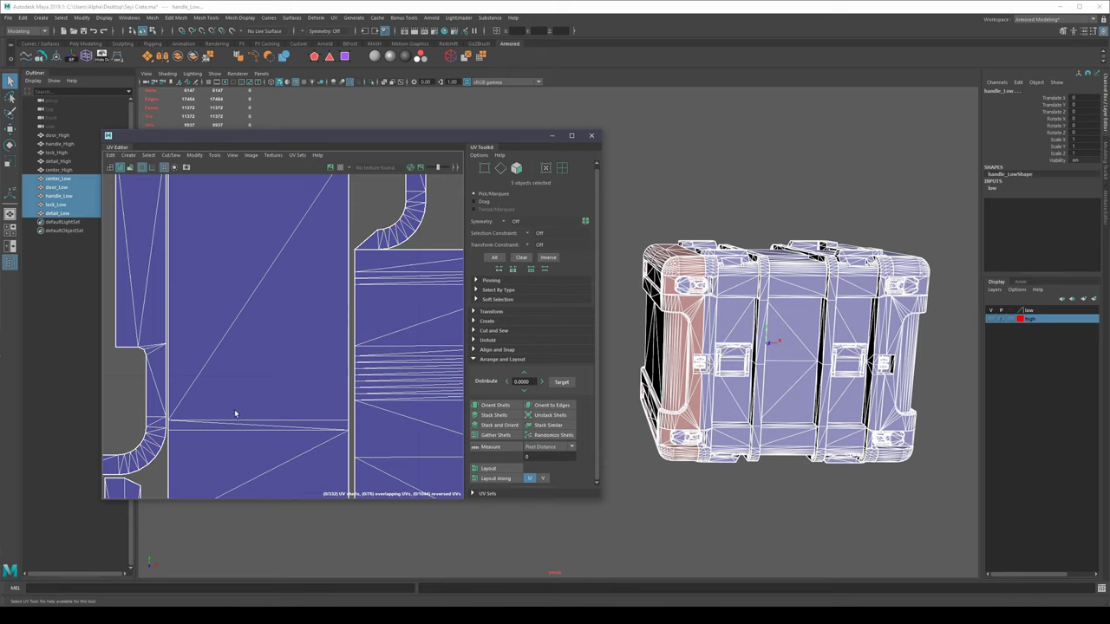
scroll(384, 330, up, 6)
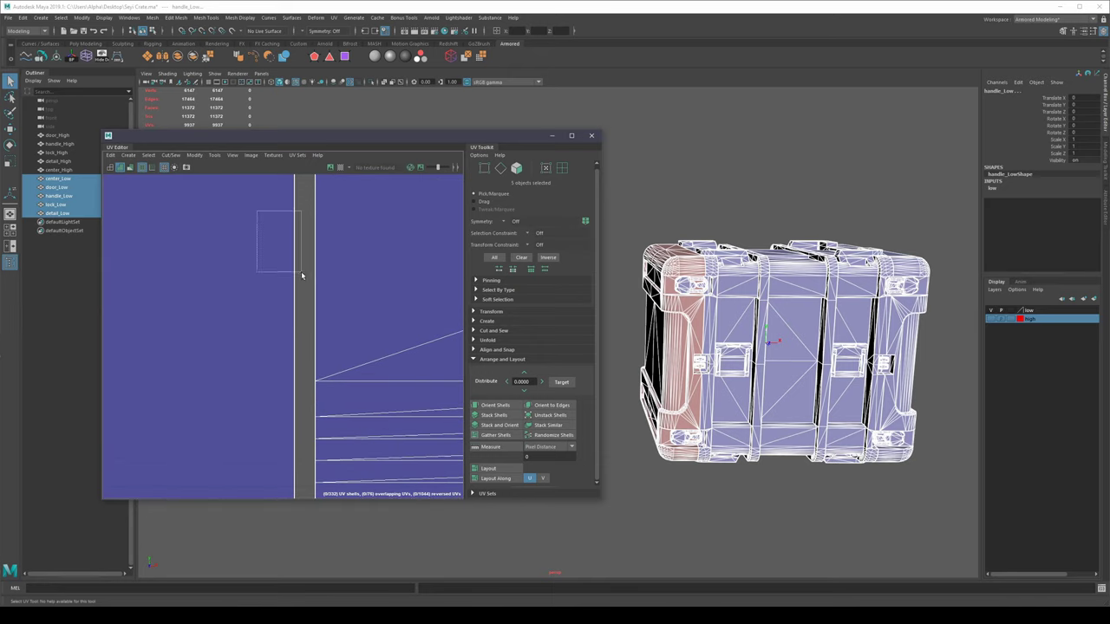
drag(302, 276, 370, 326)
scroll(313, 368, down, 6)
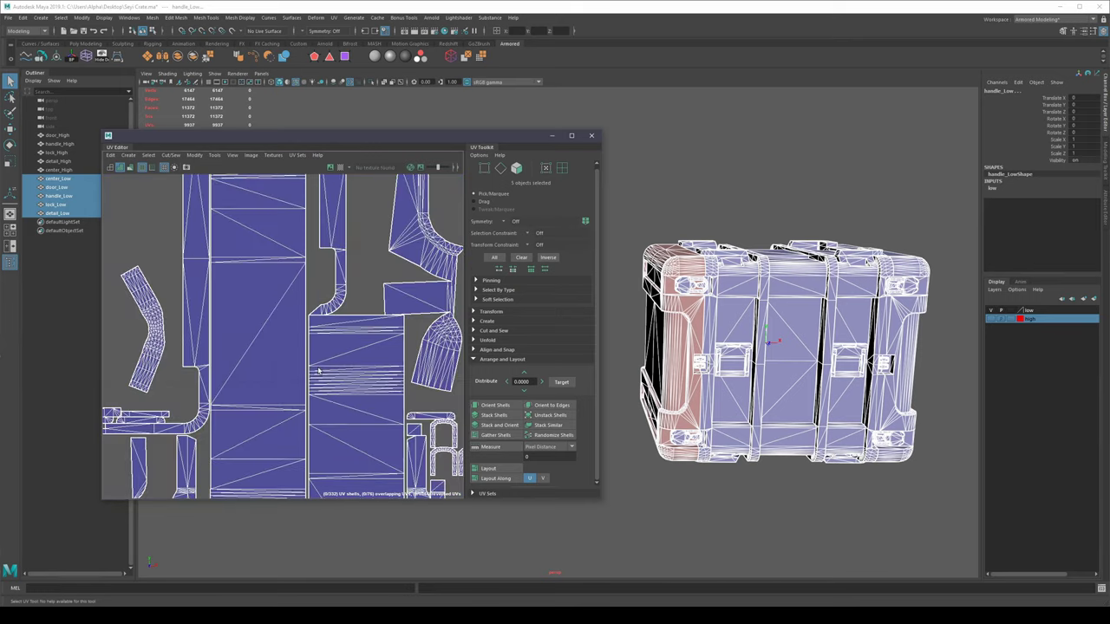
Step: Inspect the spacing among the small, densely packed shells in the lower part of the UV layout
scroll(319, 371, down, 3)
alt+middle_drag(272, 490, 339, 325)
alt+middle_drag(293, 362, 425, 340)
alt+middle_drag(274, 328, 303, 380)
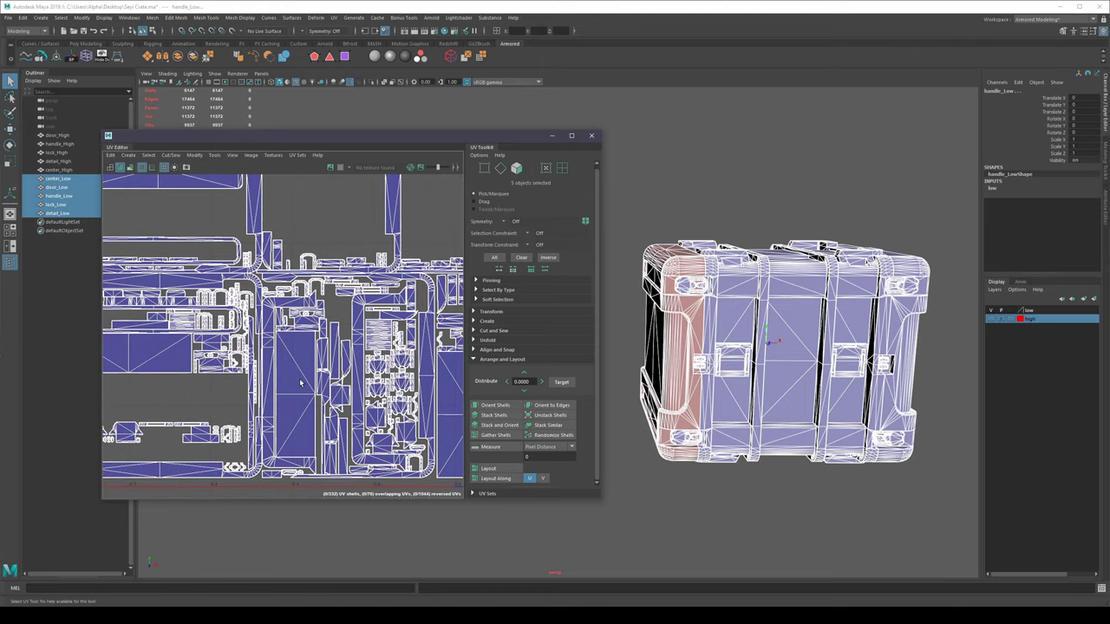
scroll(277, 383, down, 2)
scroll(284, 396, up, 3)
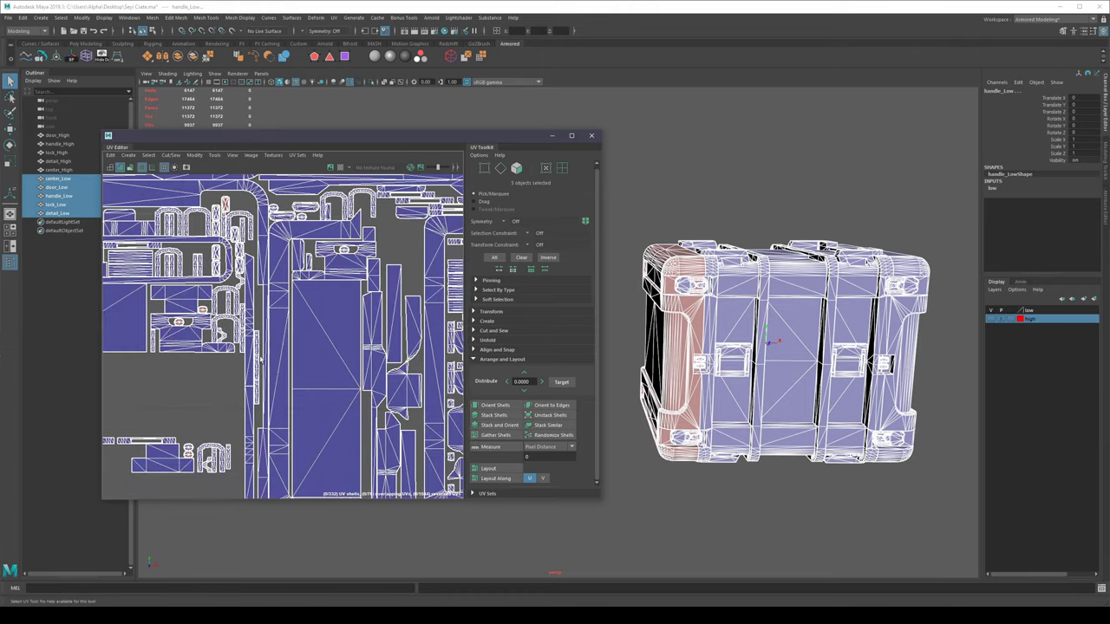
alt+middle_drag(260, 359, 278, 375)
scroll(287, 345, up, 4)
alt+middle_drag(304, 271, 319, 399)
scroll(308, 295, up, 6)
scroll(301, 312, down, 10)
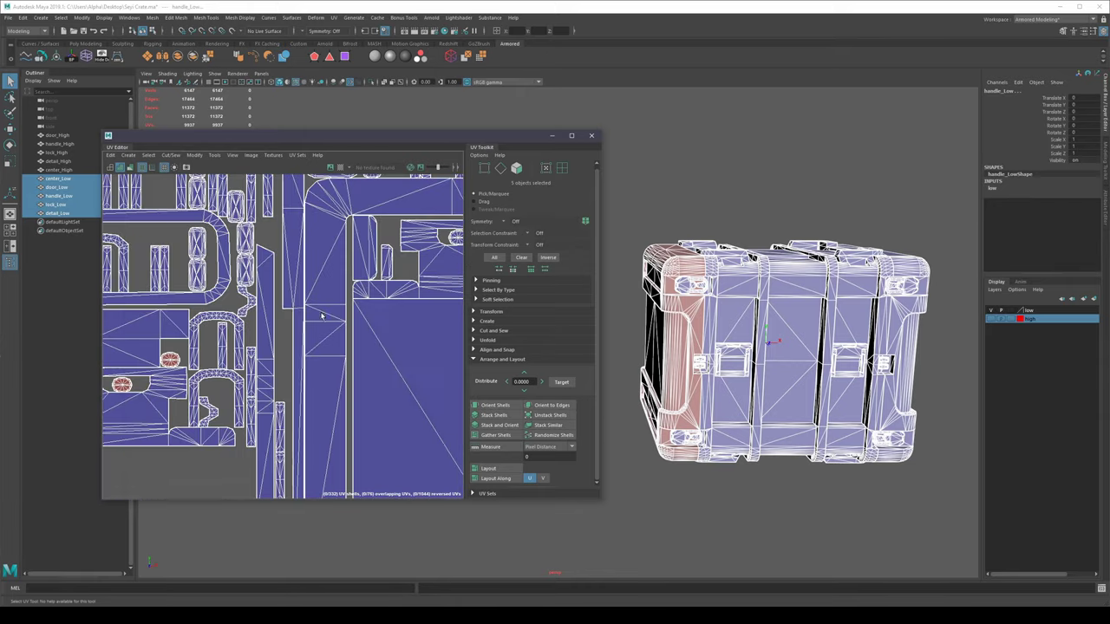
scroll(334, 318, down, 10)
Step: Select the UV shells in the 0–1 tile, excluding the offset ones, repack them with 16-pixel shell padding, and check the new spacing
right_drag(350, 315, 348, 360)
alt+middle_drag(388, 306, 289, 388)
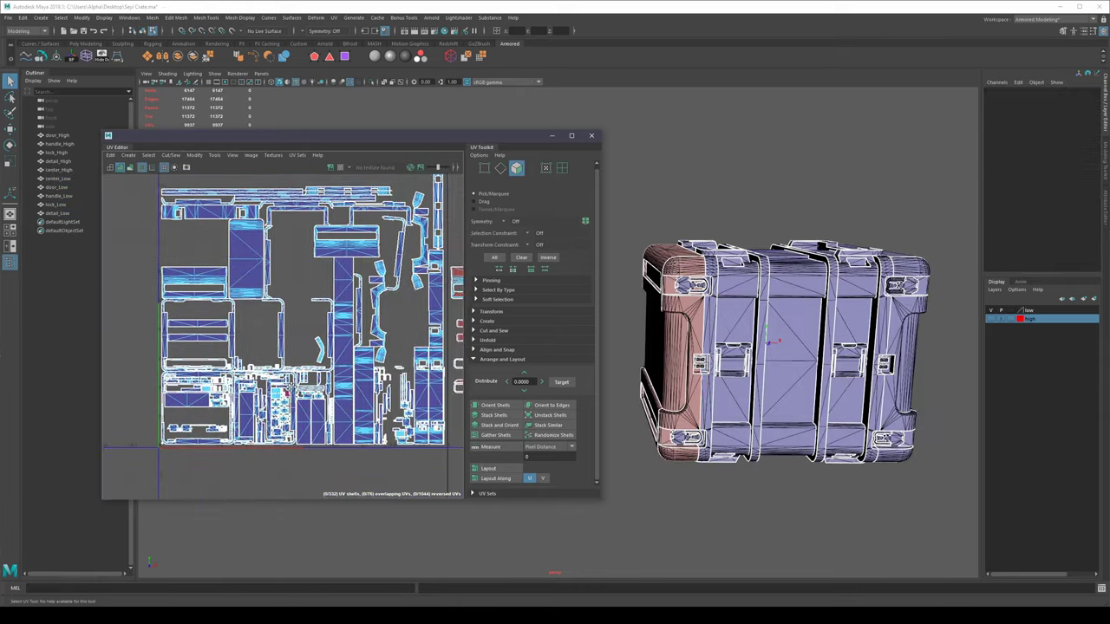
scroll(278, 274, down, 2)
drag(168, 190, 395, 438)
scroll(322, 384, up, 5)
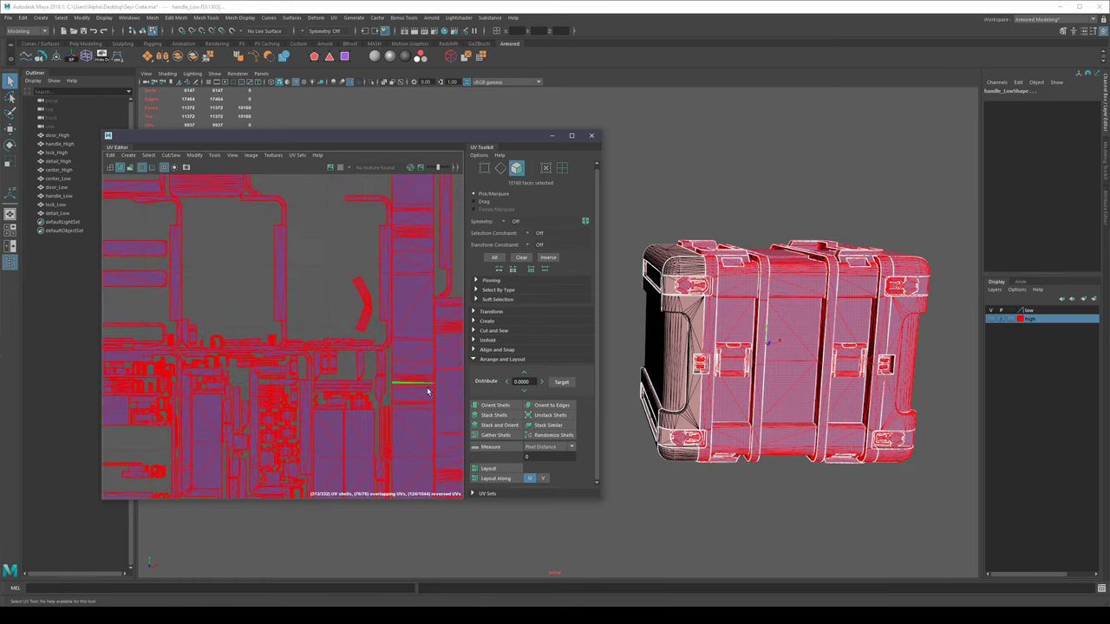
shift+click(486, 469)
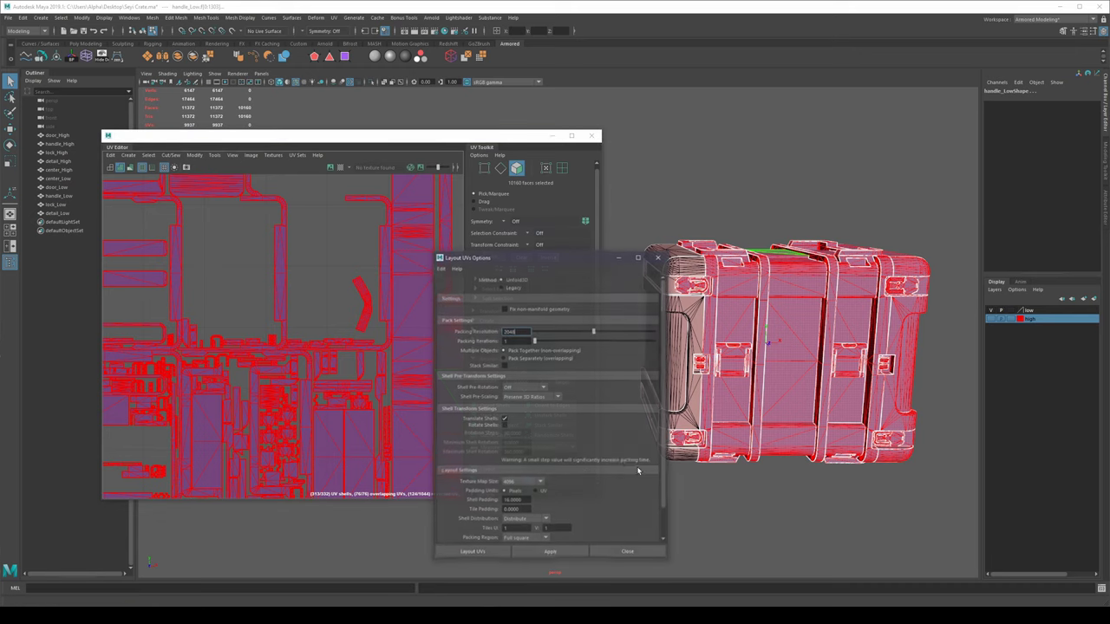
double_click(511, 500)
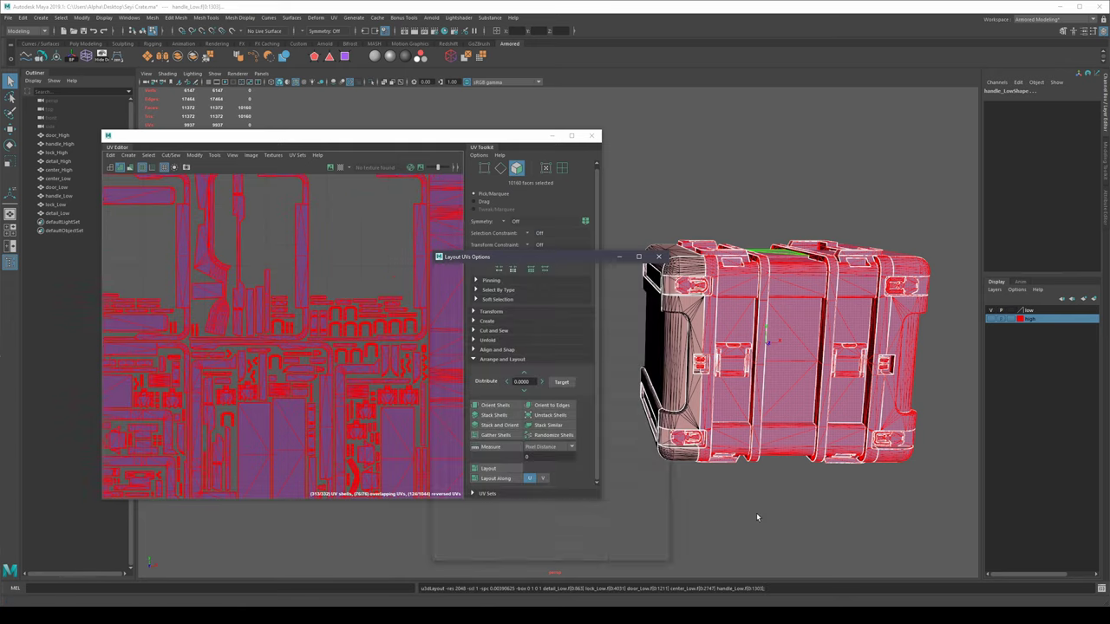
click(320, 363)
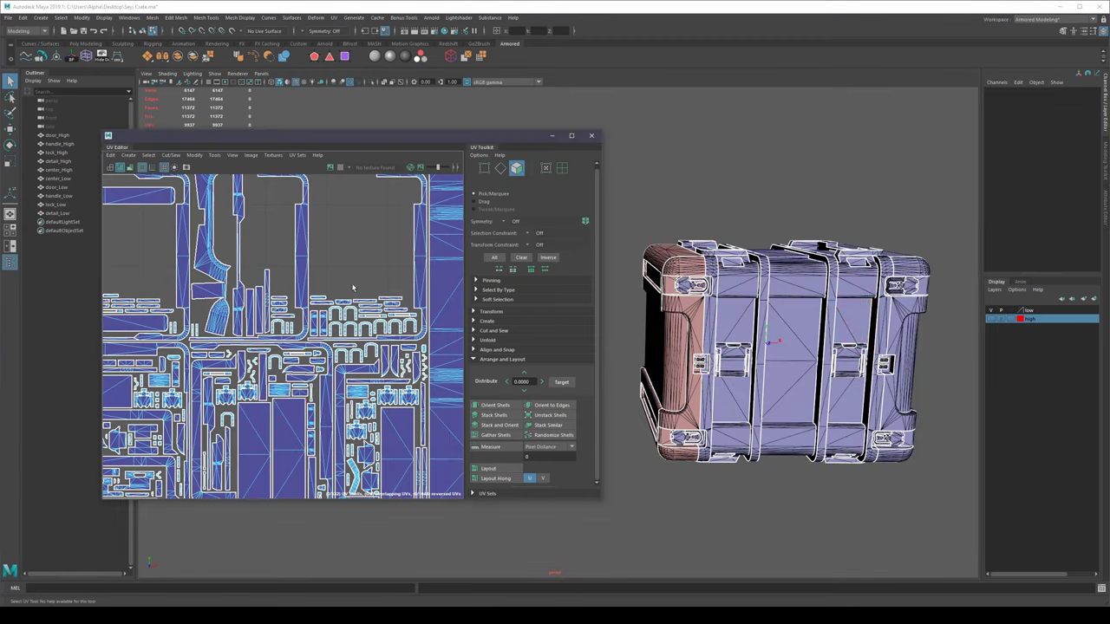
scroll(152, 345, up, 5)
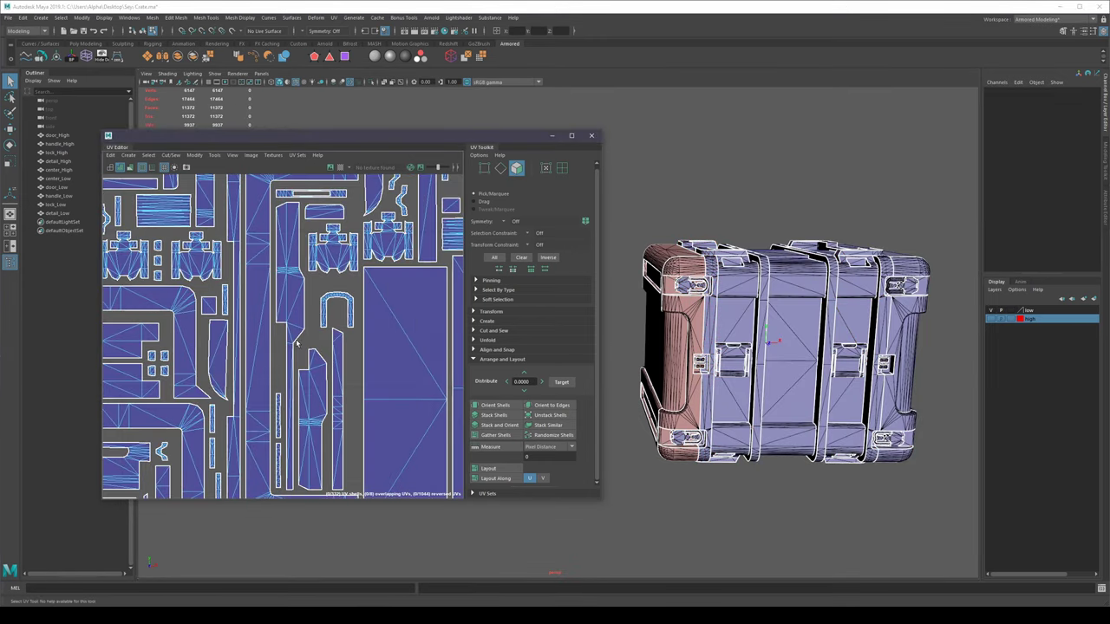
scroll(351, 355, down, 5)
scroll(239, 375, up, 5)
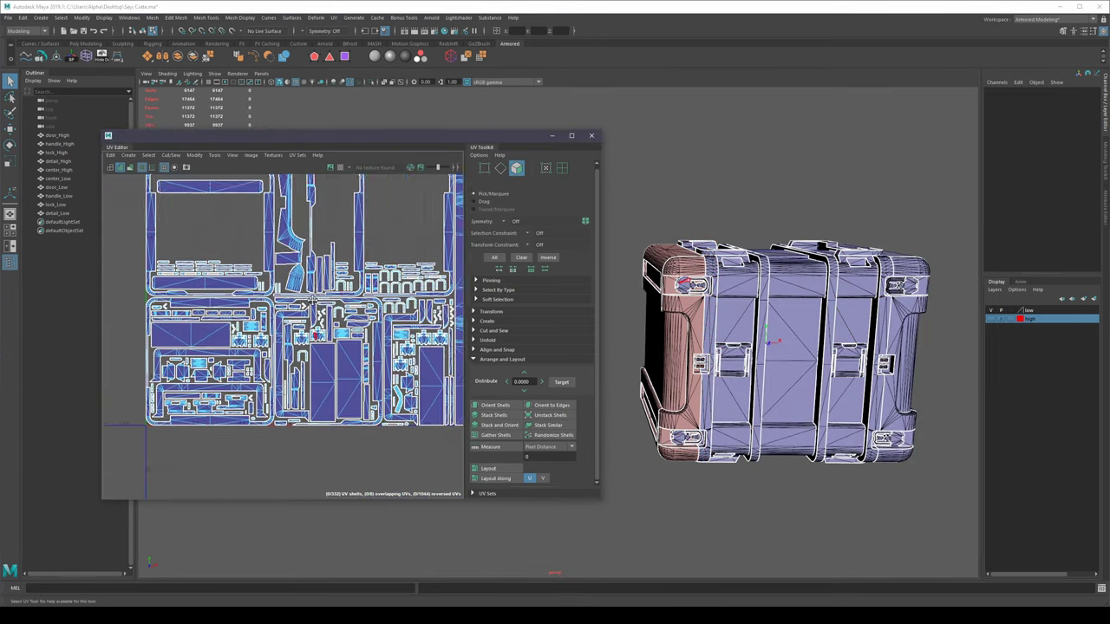